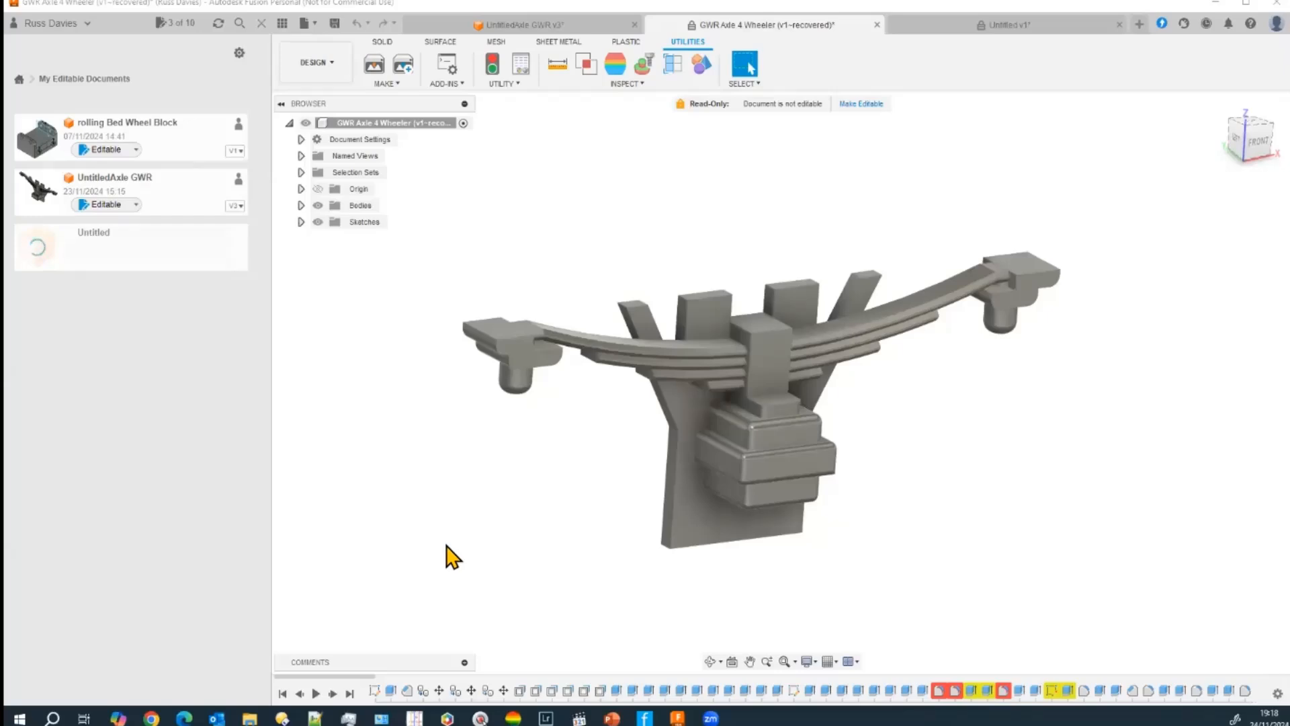
Display the UntitledAxle GWR design with the data panel hidden and compare its Hanger sketch with the GWR Axle 4 Wheeler model
click(529, 26)
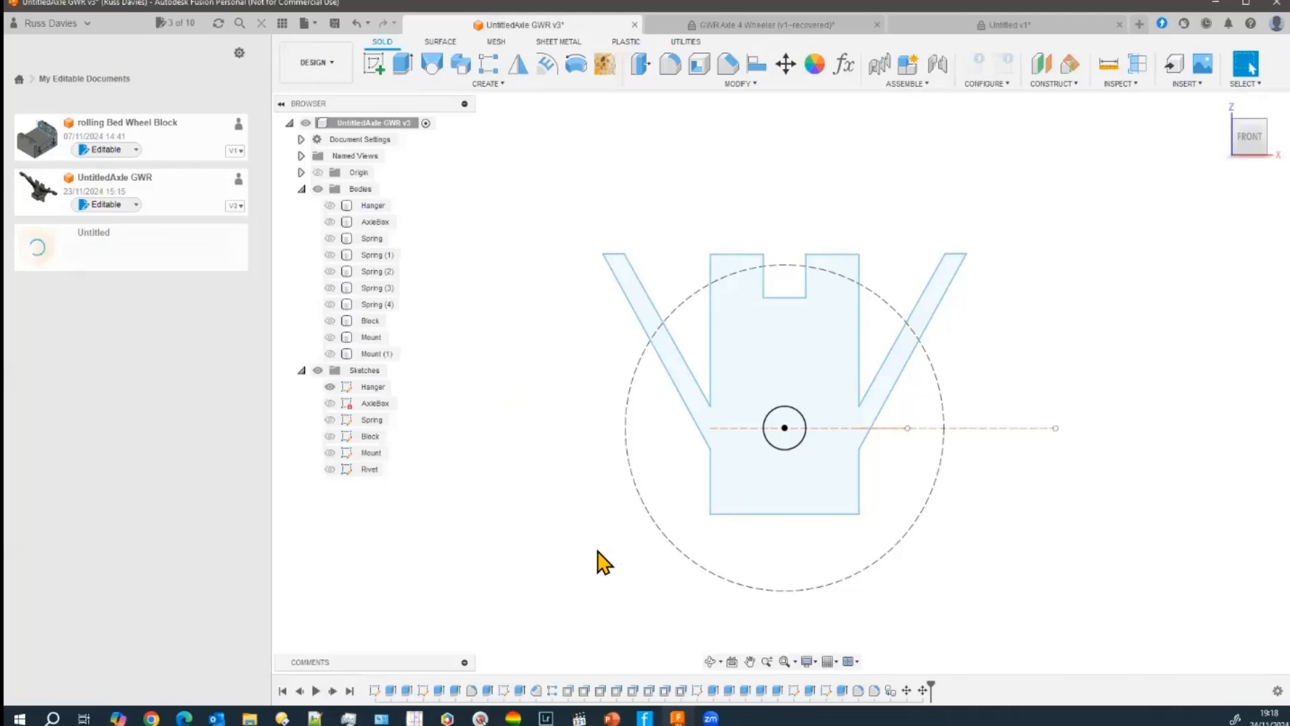
click(282, 24)
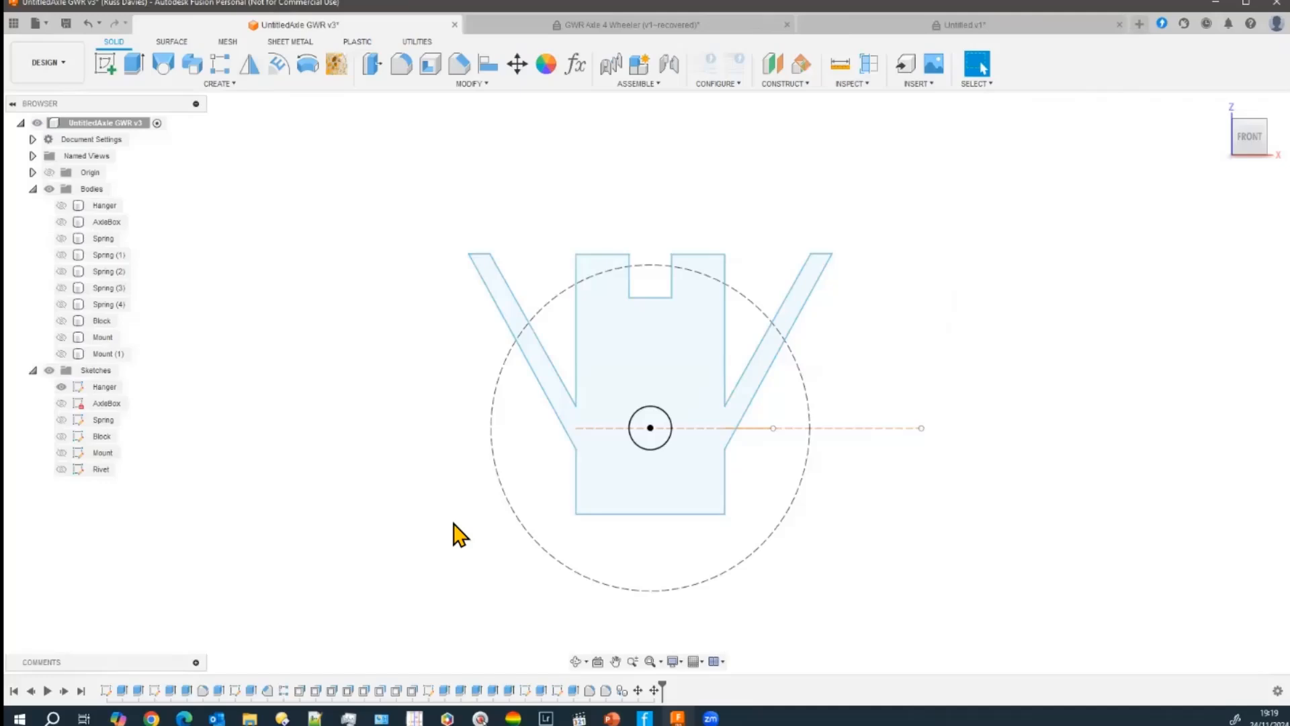
click(623, 26)
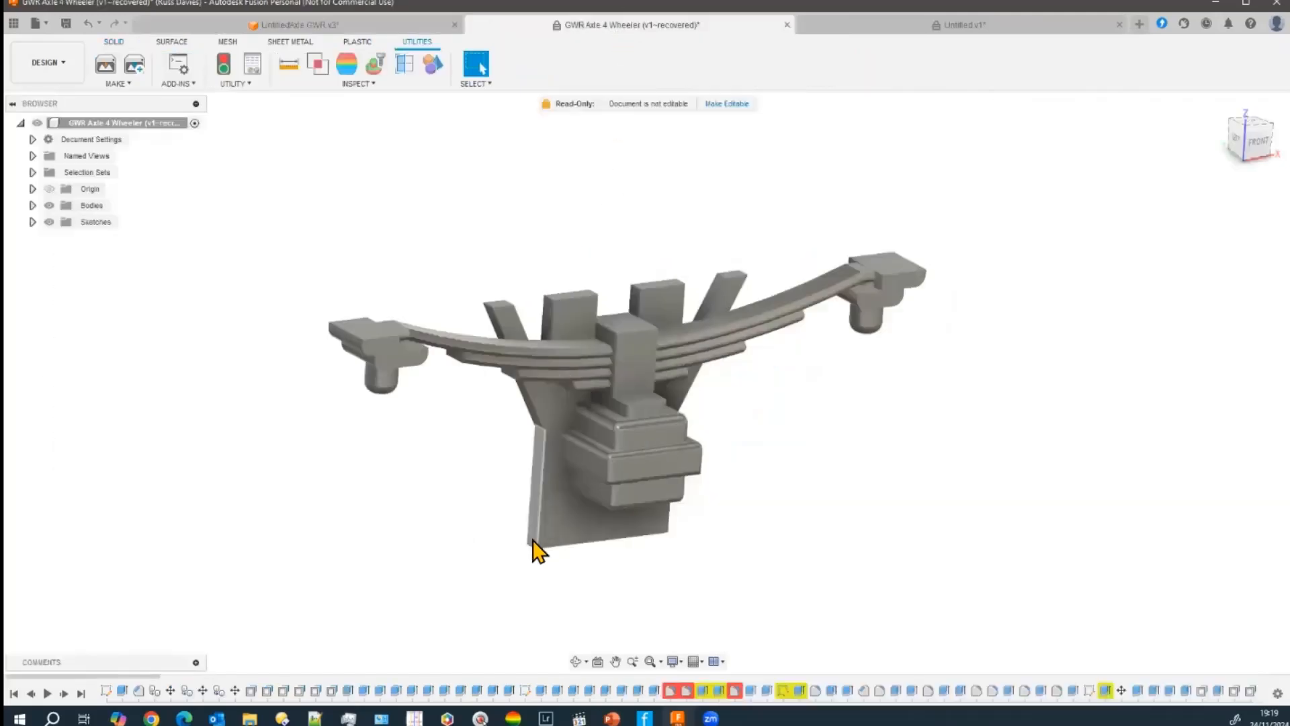
click(375, 28)
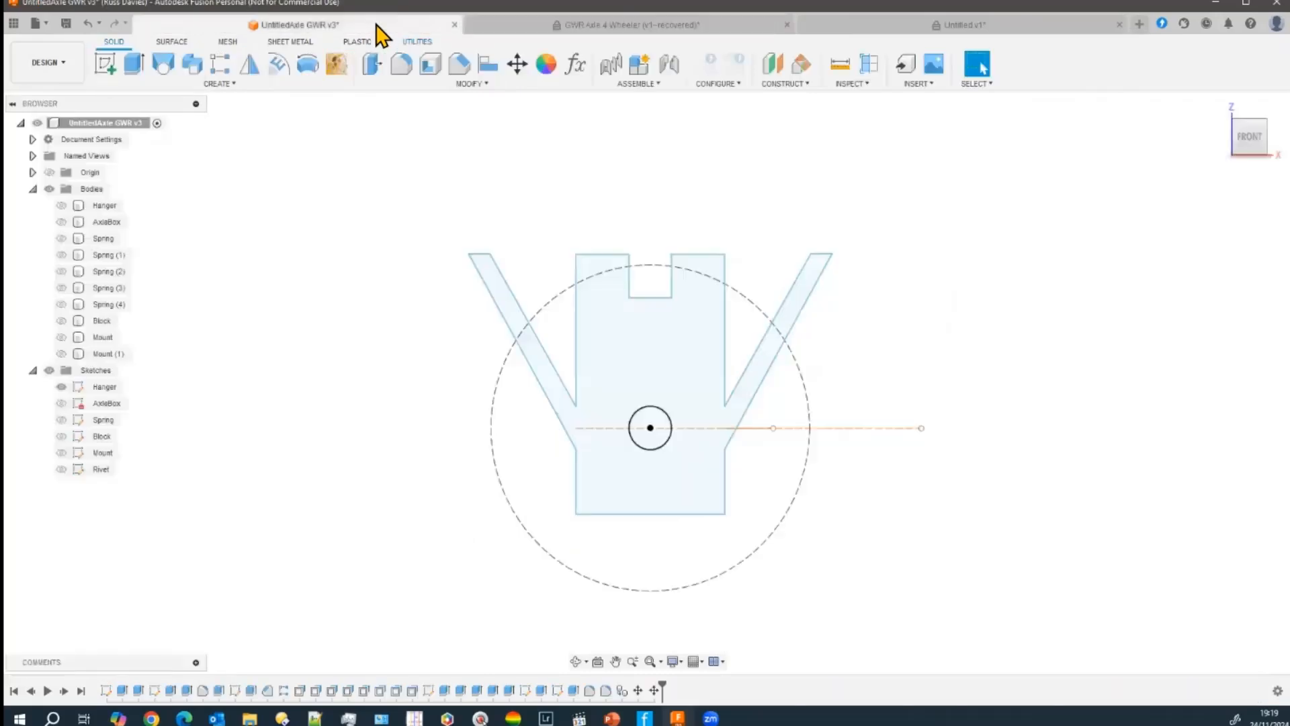
scroll(680, 216, up, 3)
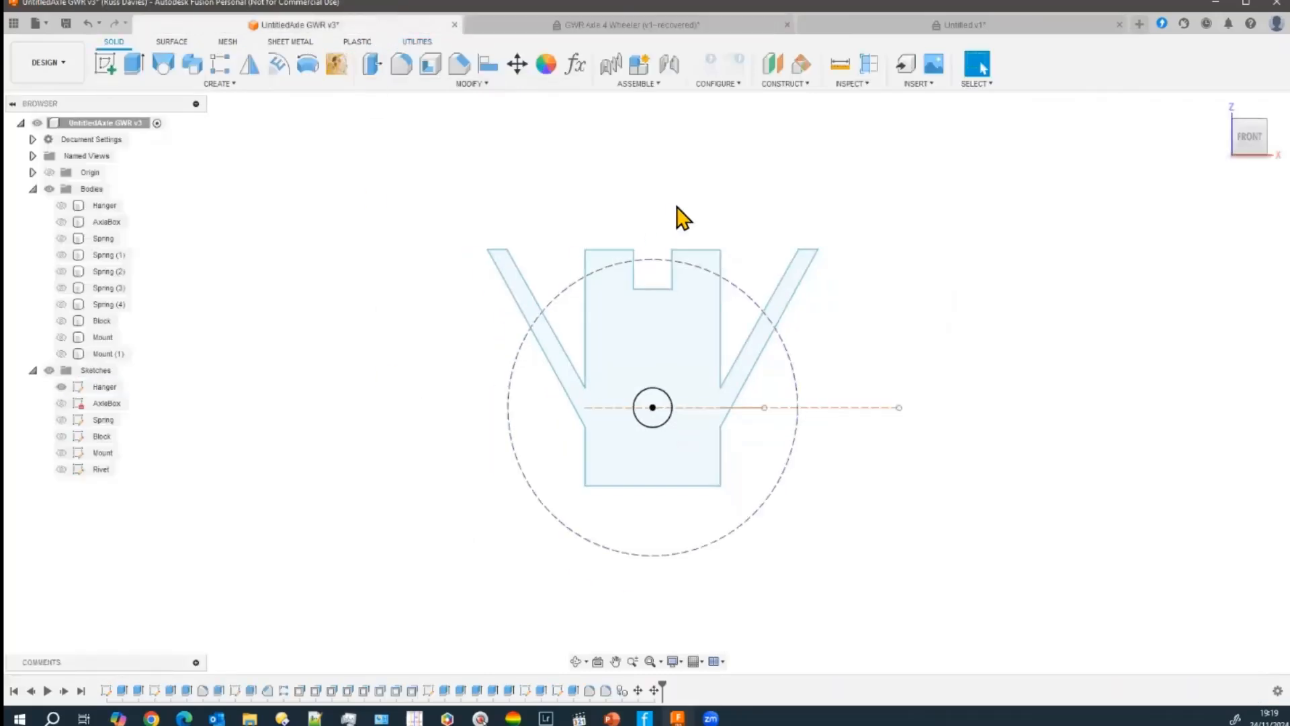
middle_drag(669, 216, 651, 156)
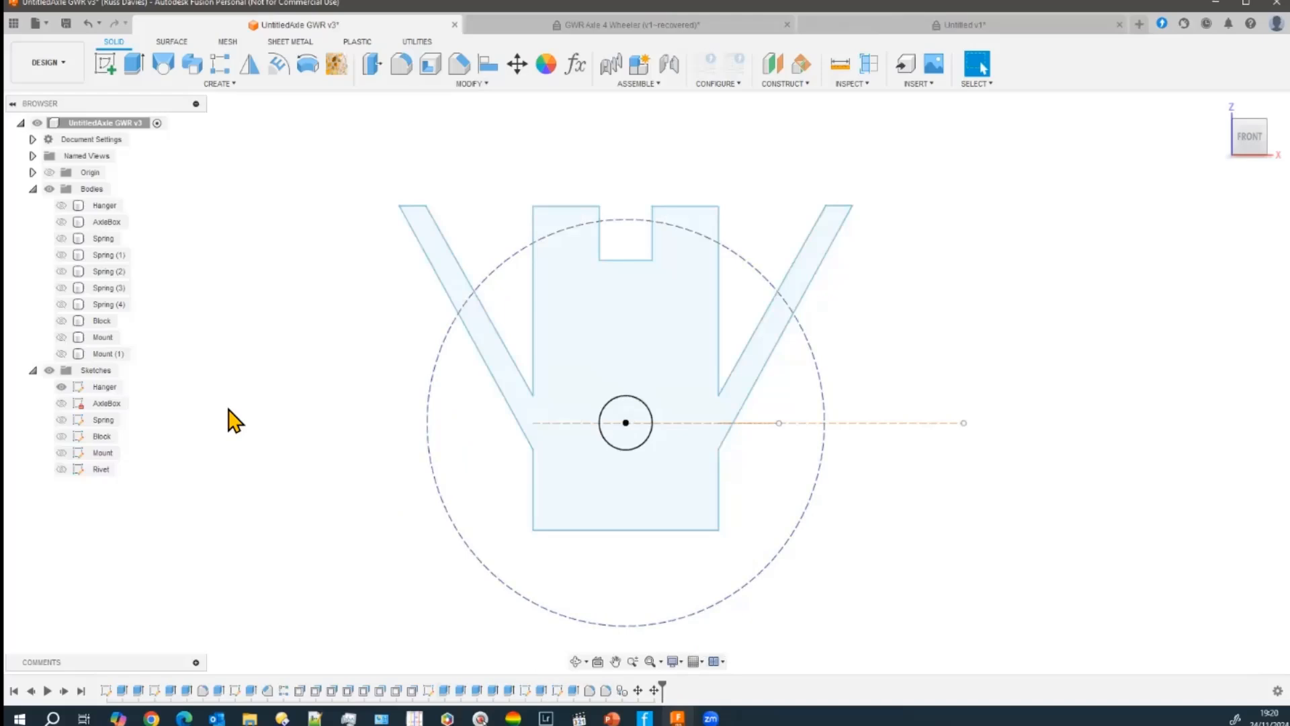
Show the Hanger body together with its sketch, check its thickness at an angle, and restore the front view
click(486, 344)
click(61, 206)
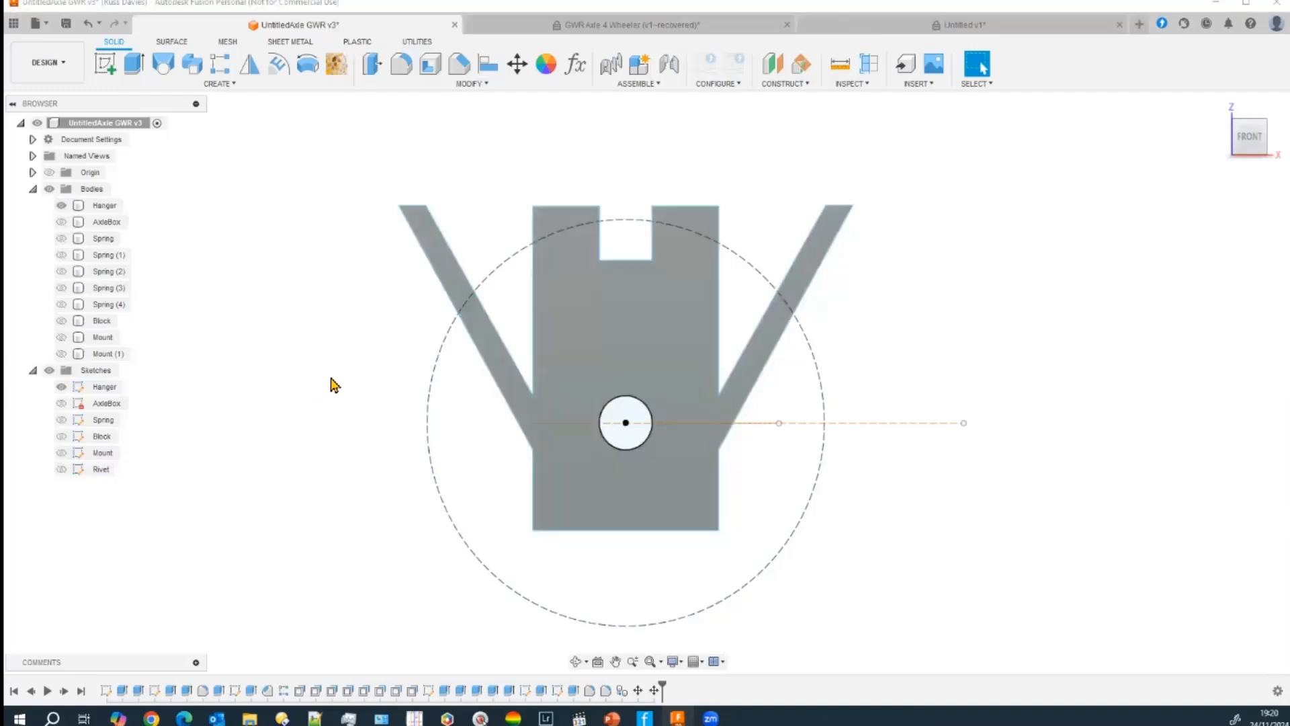
mouse_move(312, 378)
shift+middle_down()
mouse_move(452, 426)
mouse_move(377, 412)
mouse_move(340, 369)
mouse_move(323, 383)
shift+middle_up()
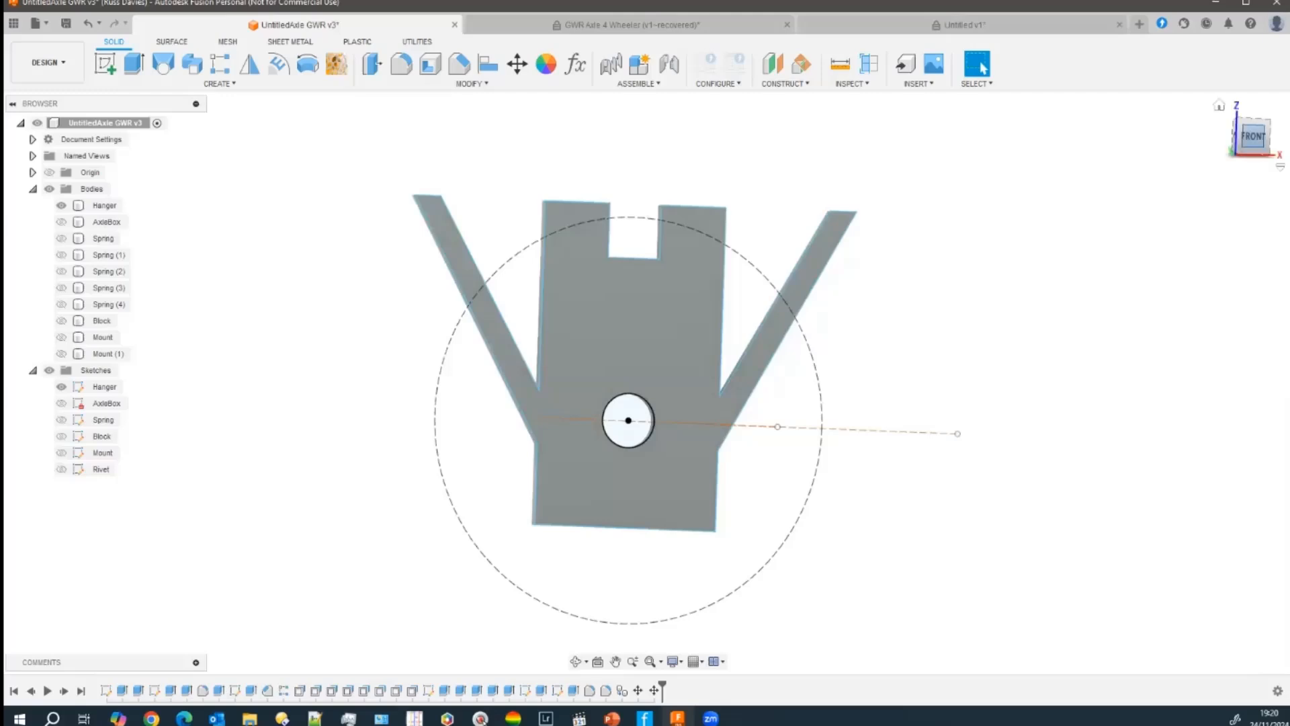
click(652, 326)
click(1253, 136)
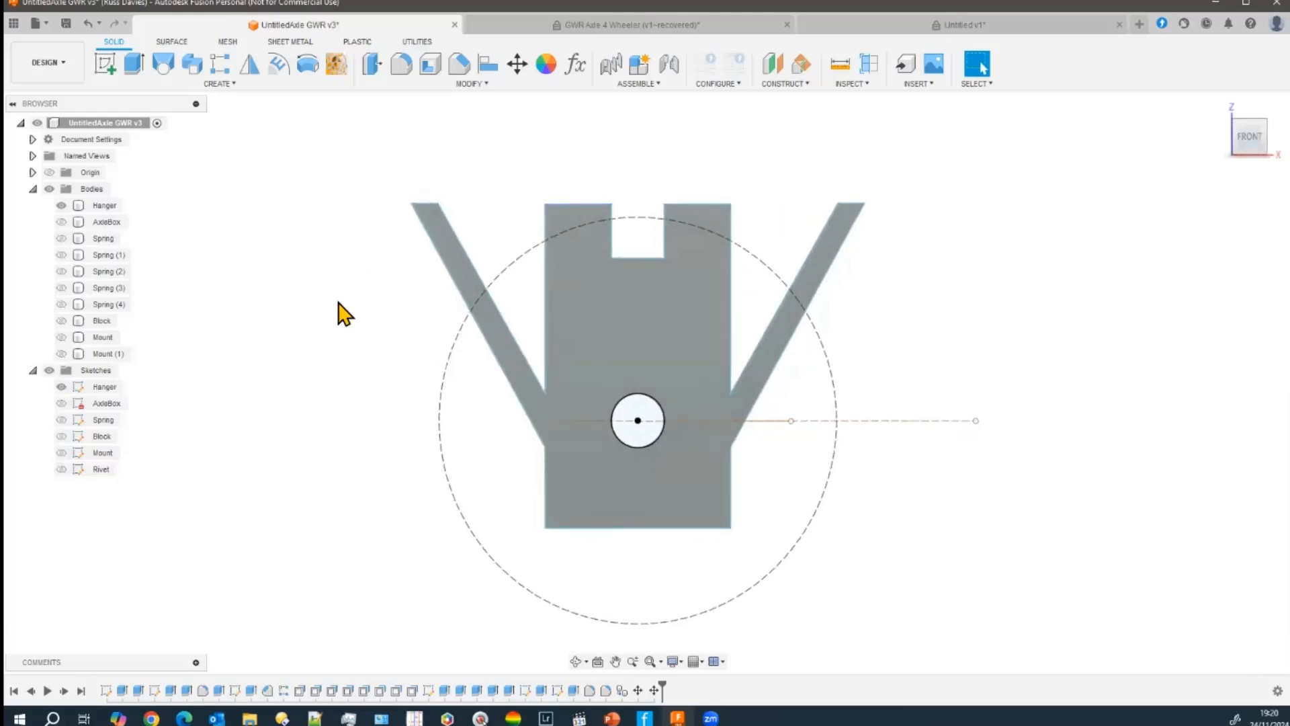
Show the AxleBox sketch with its two overlapping rectangles on the hanger
click(63, 405)
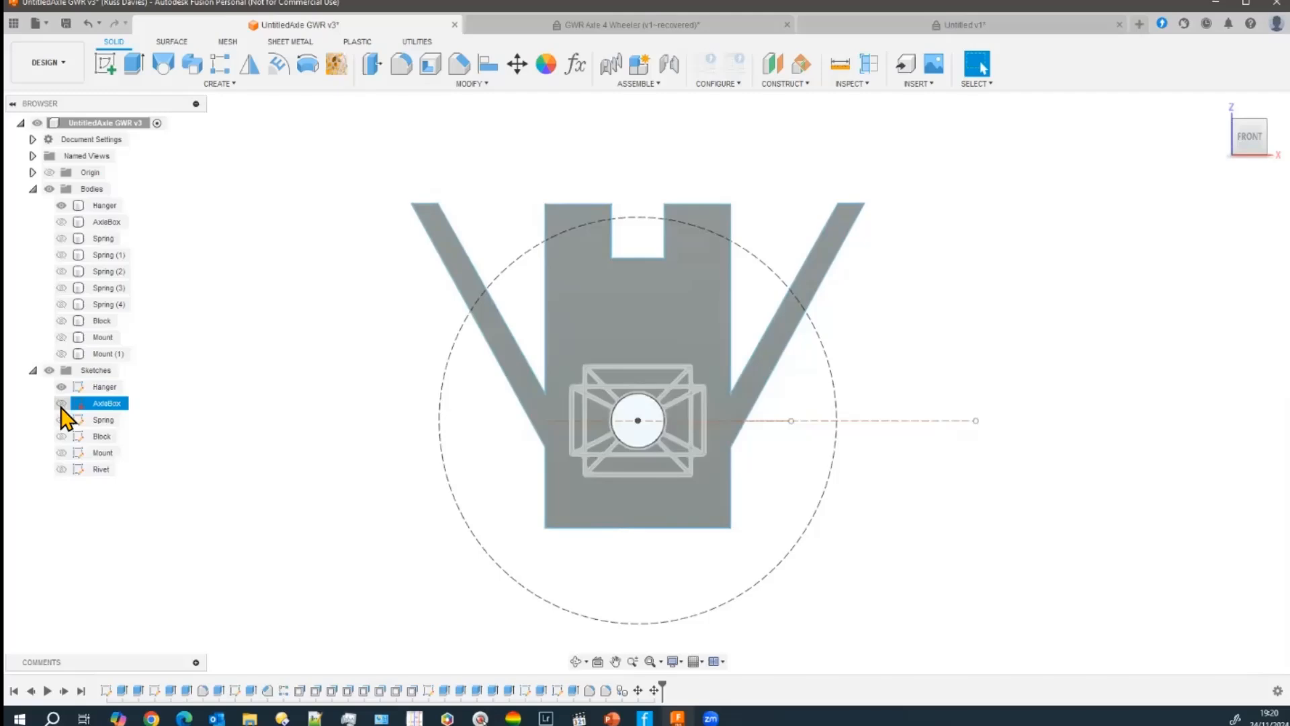
click(61, 403)
scroll(742, 440, down, 2)
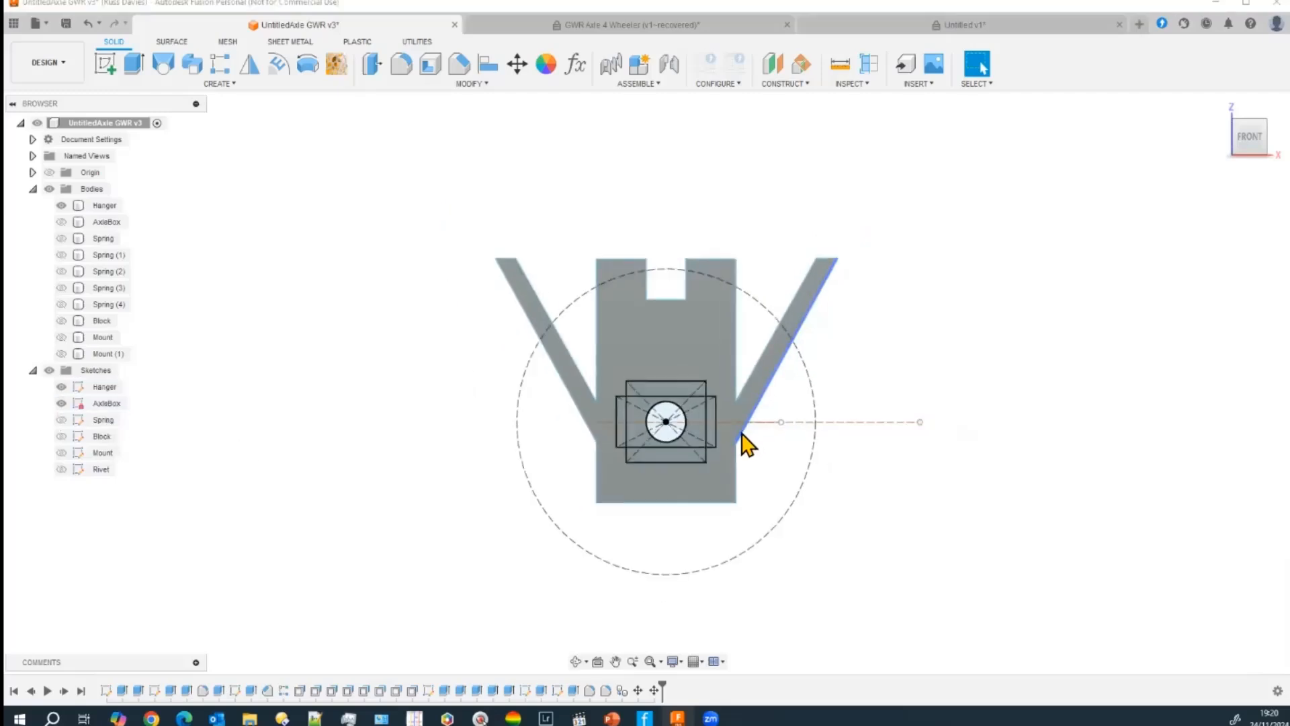
scroll(719, 436, up, 5)
scroll(884, 504, up, 4)
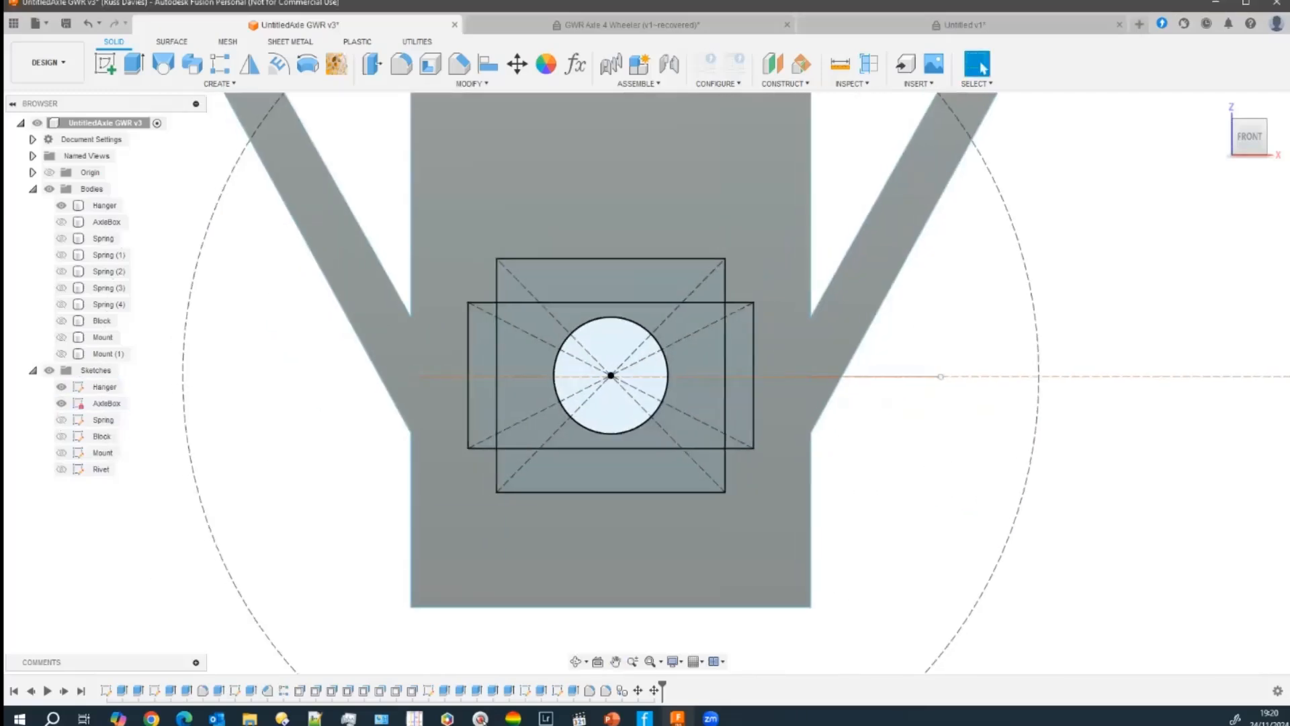
Check the axle box in the GWR Axle 4 Wheeler design and measure the short side of the wider AxleBox sketch rectangle
click(592, 26)
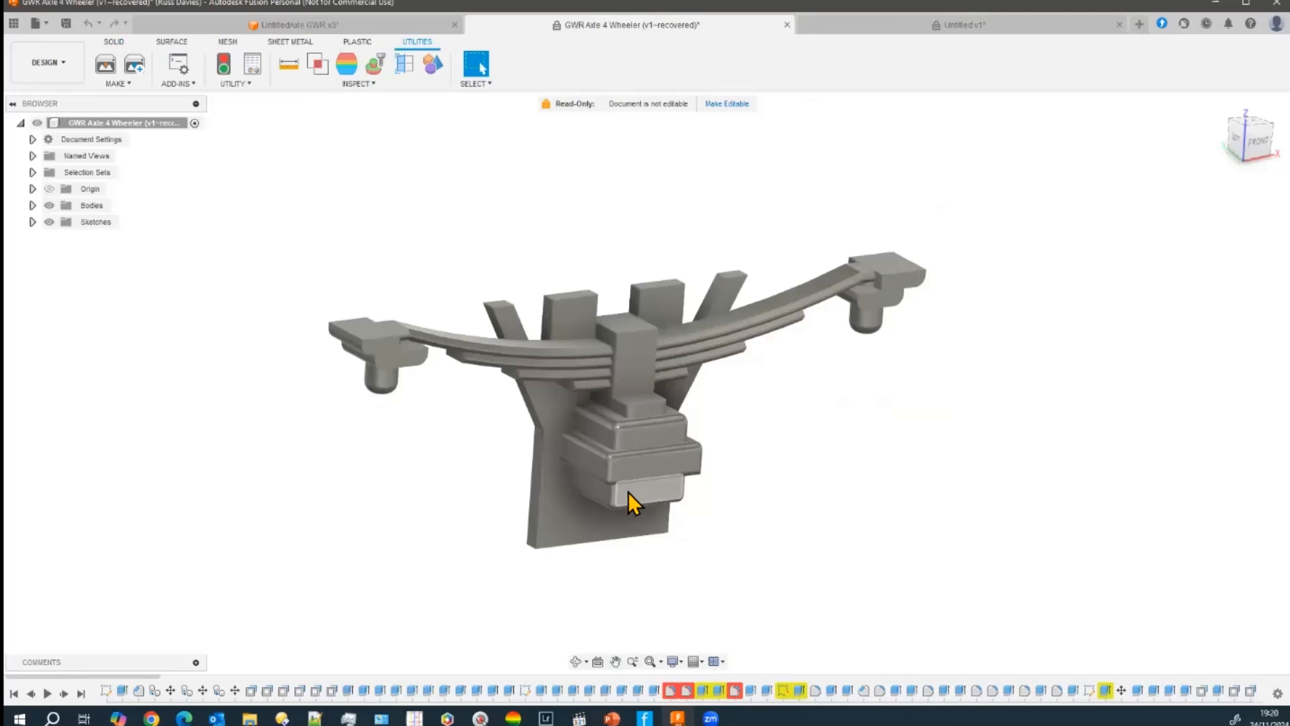
click(415, 28)
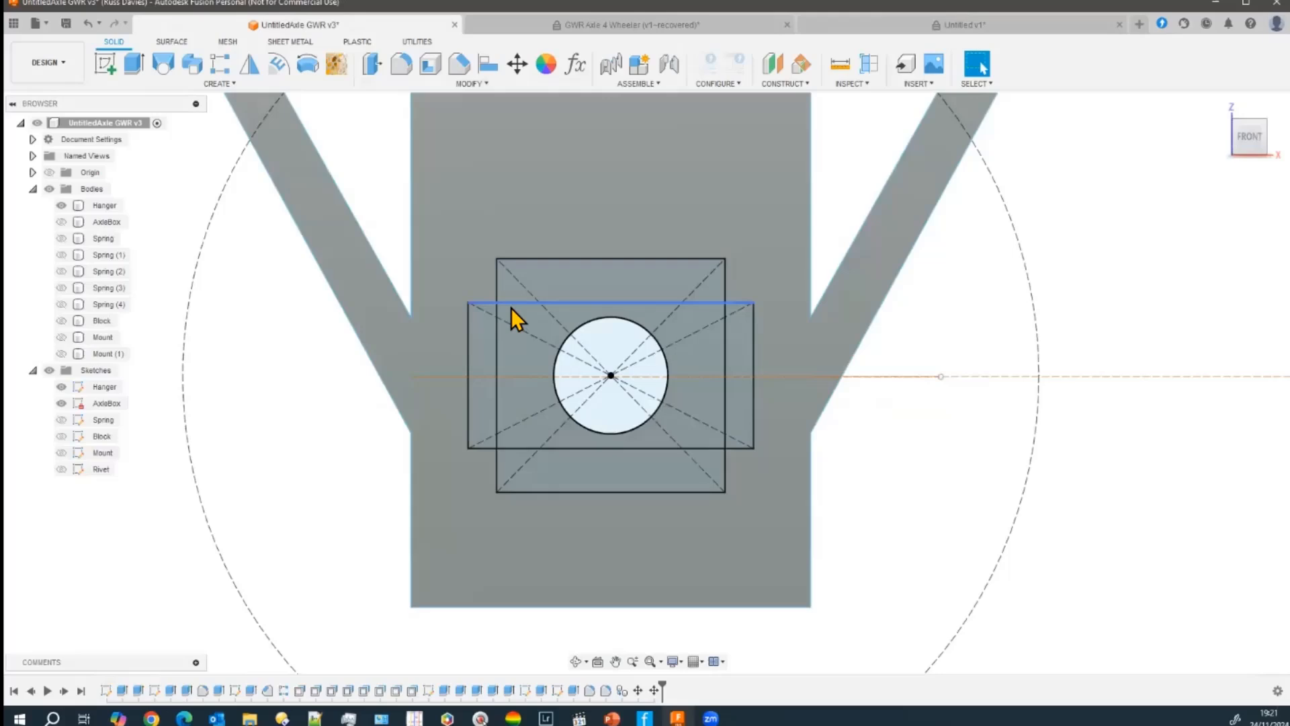
click(839, 64)
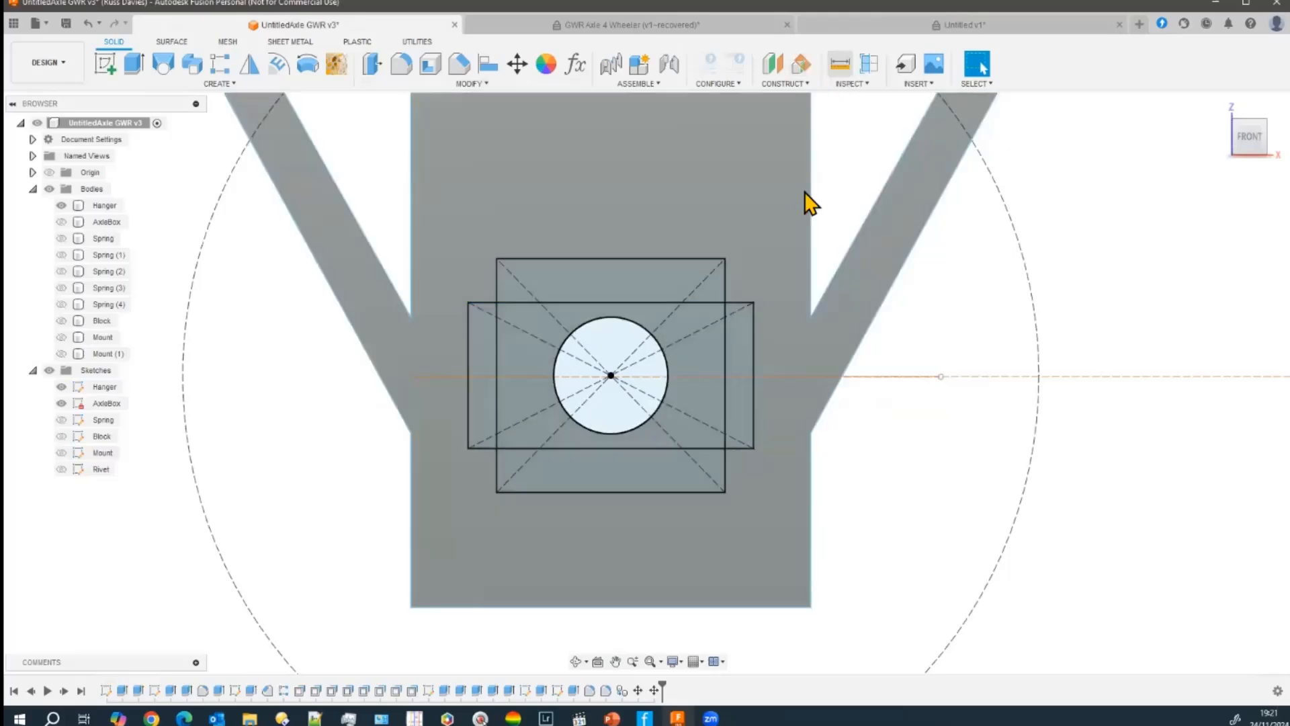
click(753, 363)
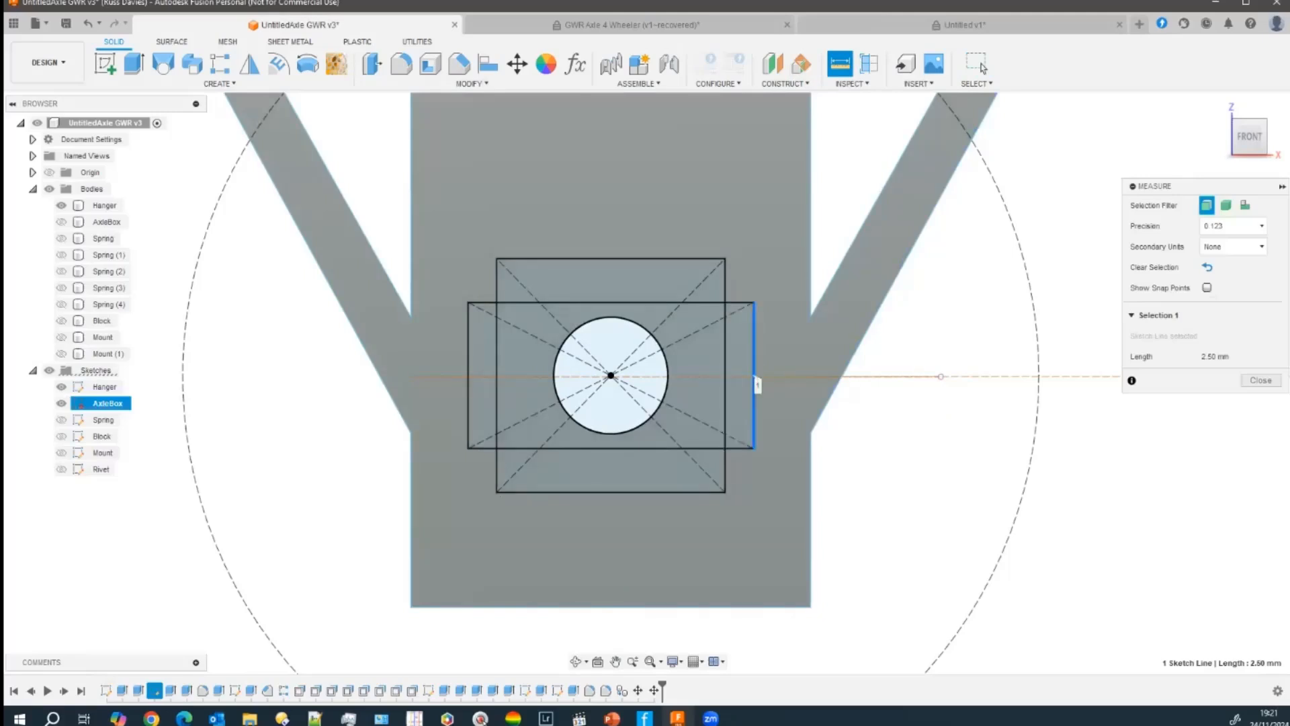
click(1260, 381)
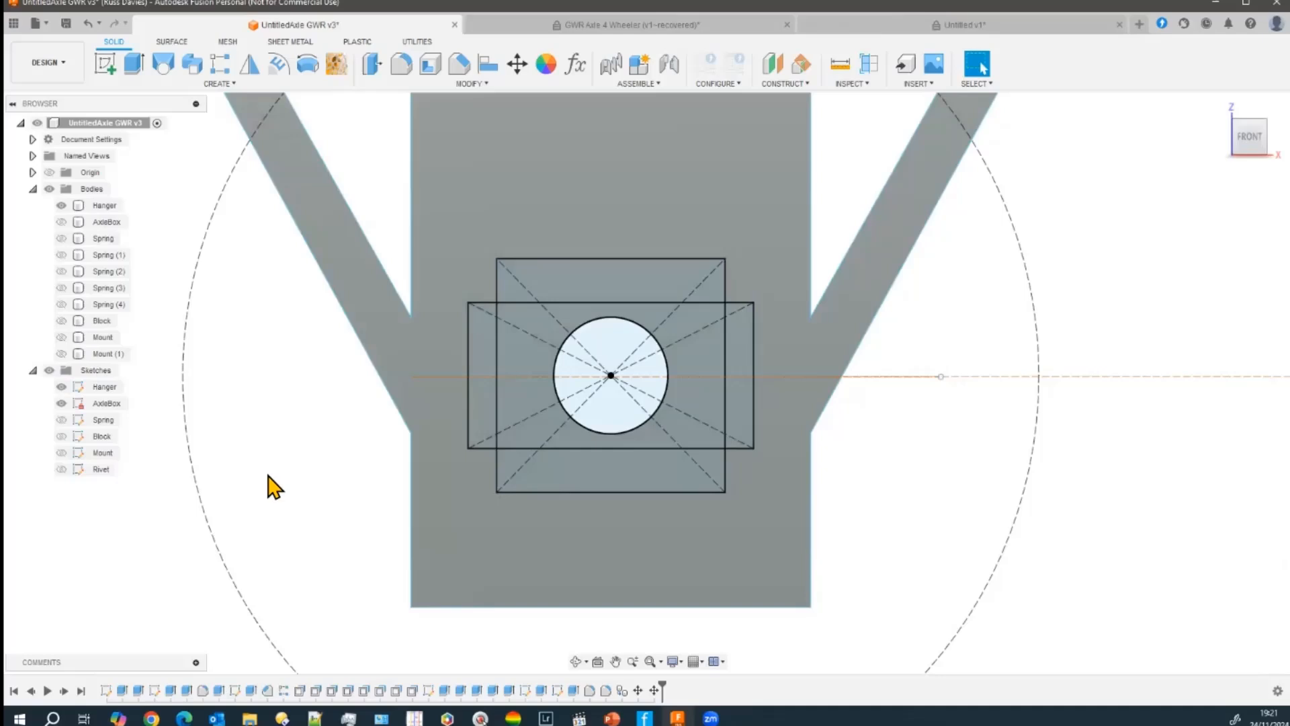
Show the AxleBox body and hide the AxleBox and Hanger sketches
shift+middle_drag(236, 527, 137, 321)
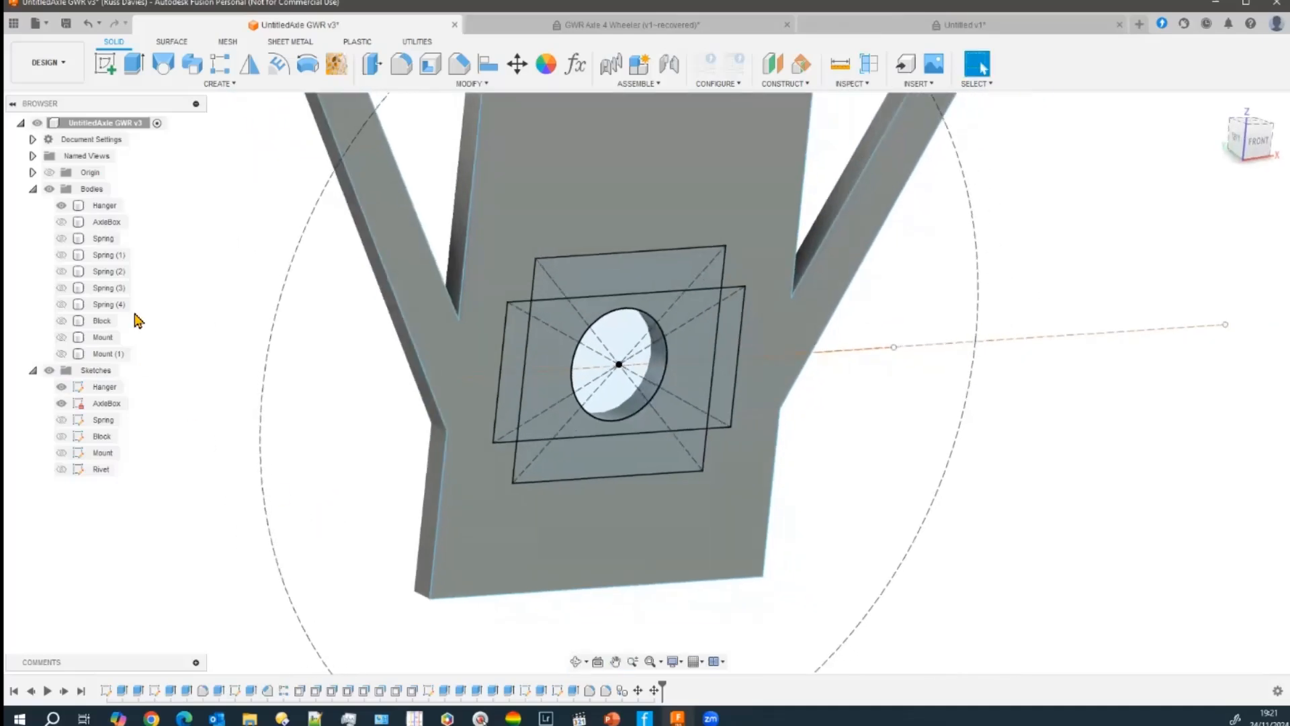
click(61, 222)
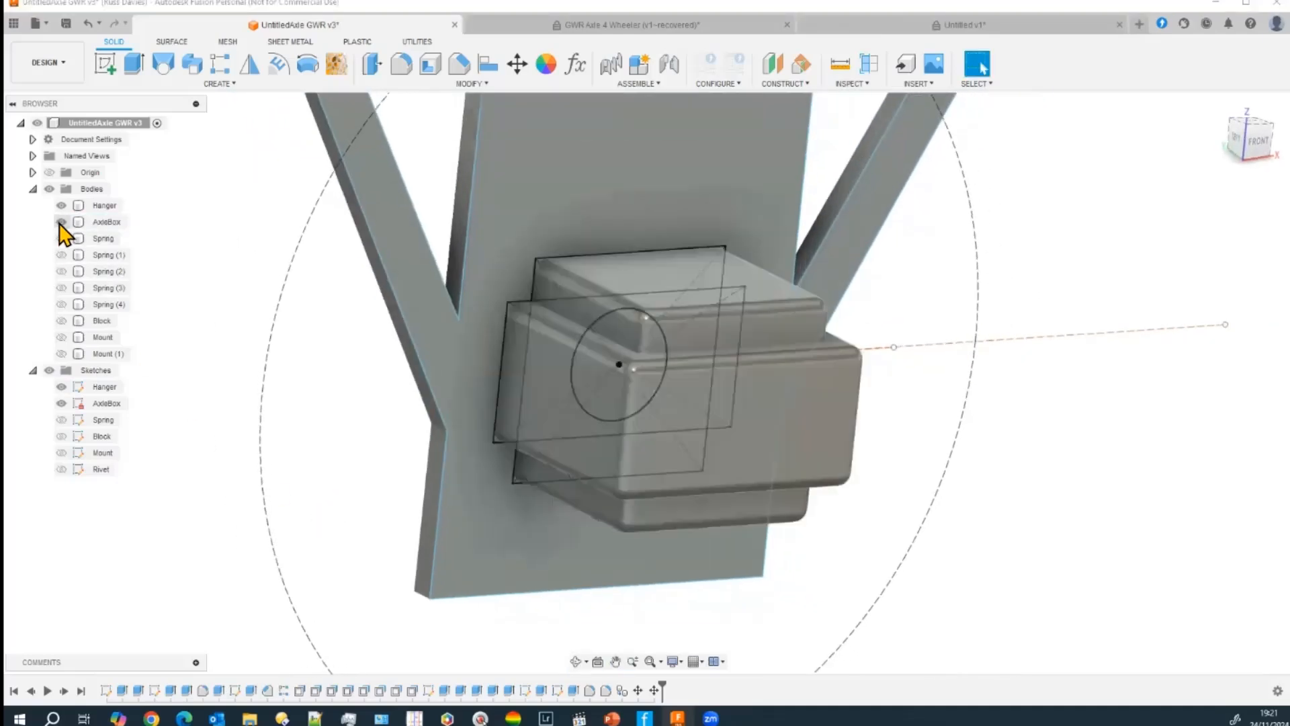
click(68, 404)
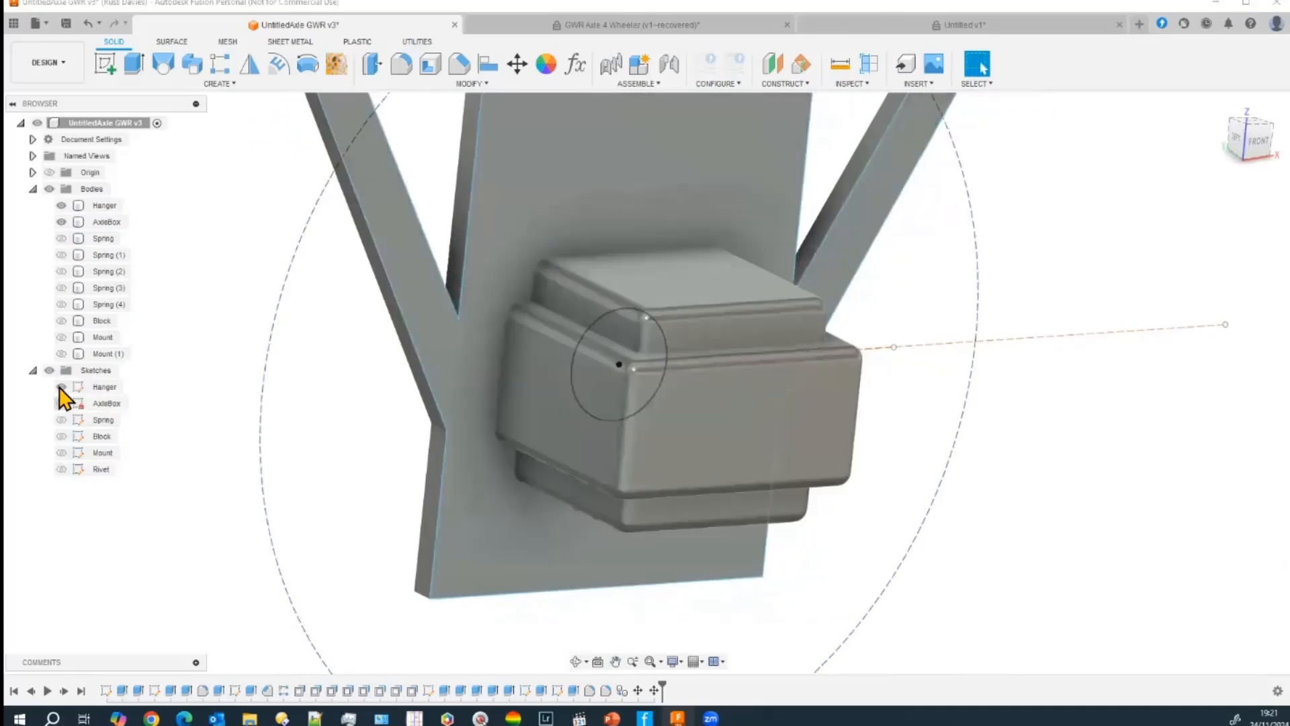
click(66, 388)
key(Escape)
click(566, 522)
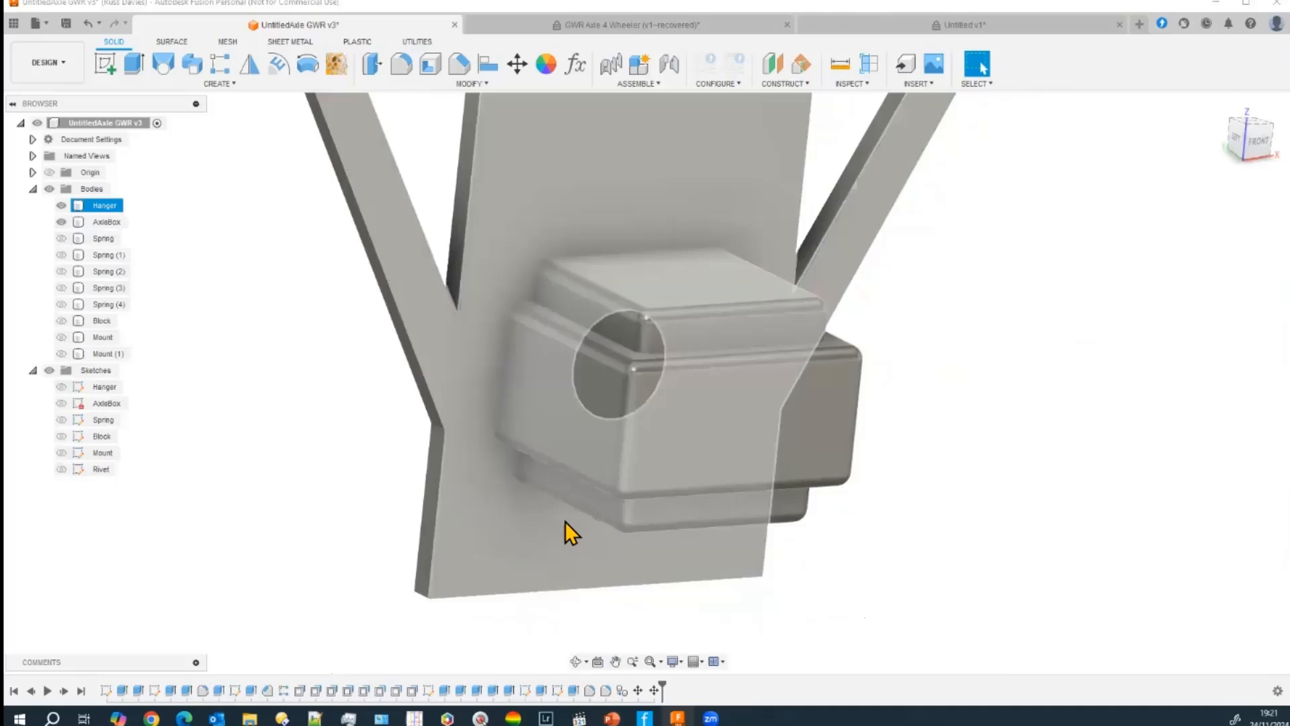
click(589, 404)
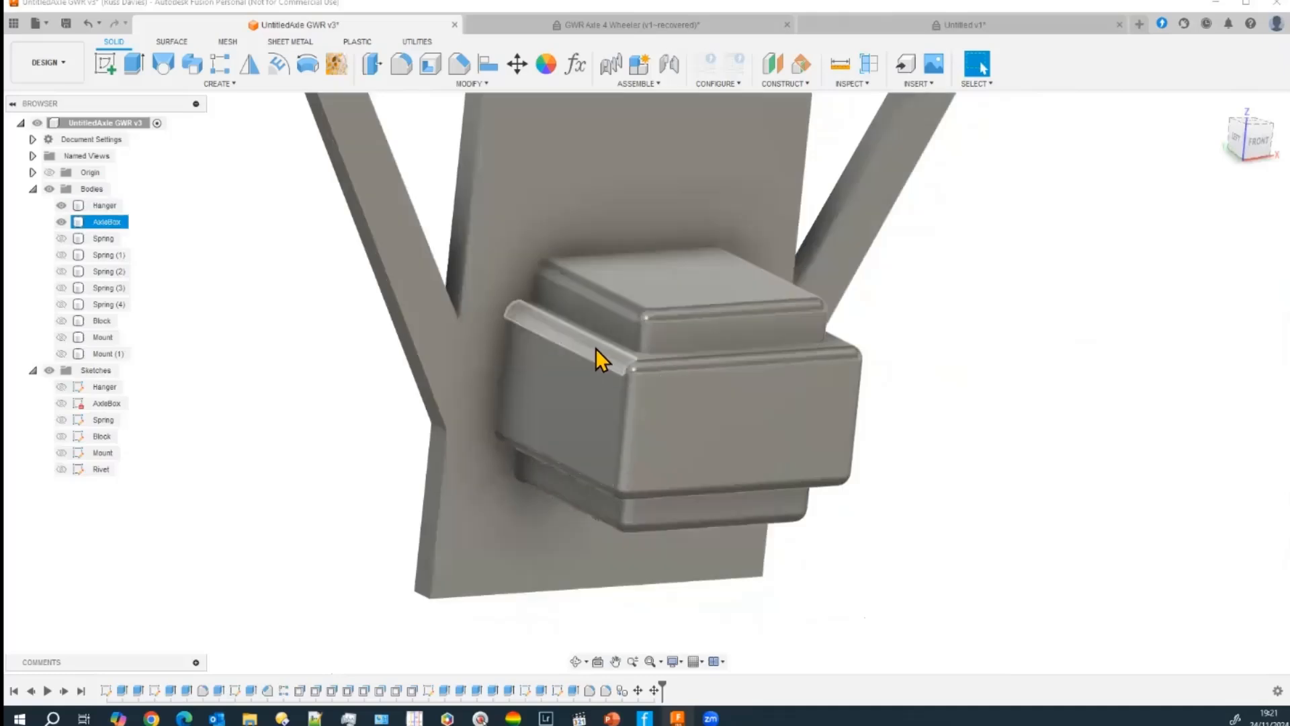
click(595, 563)
key(Escape)
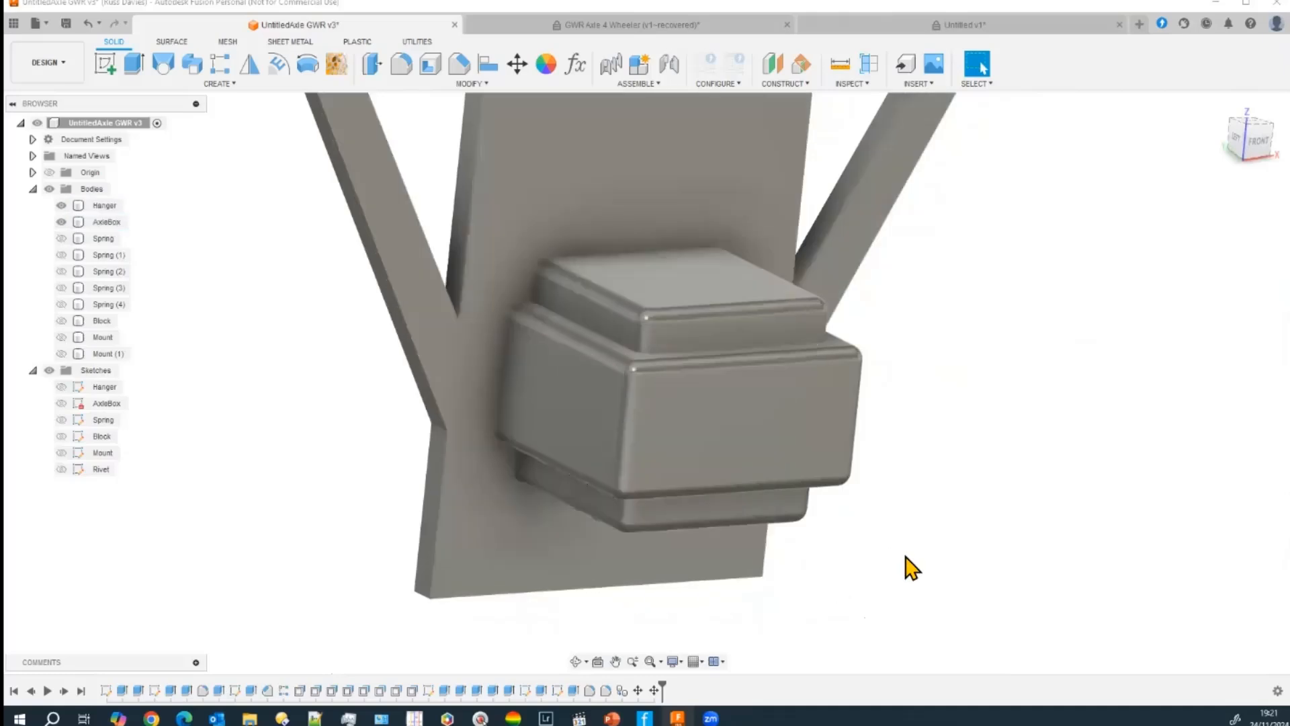
Try to delete the rounded face along the upper side edge of the AxleBox body's wider block
click(680, 507)
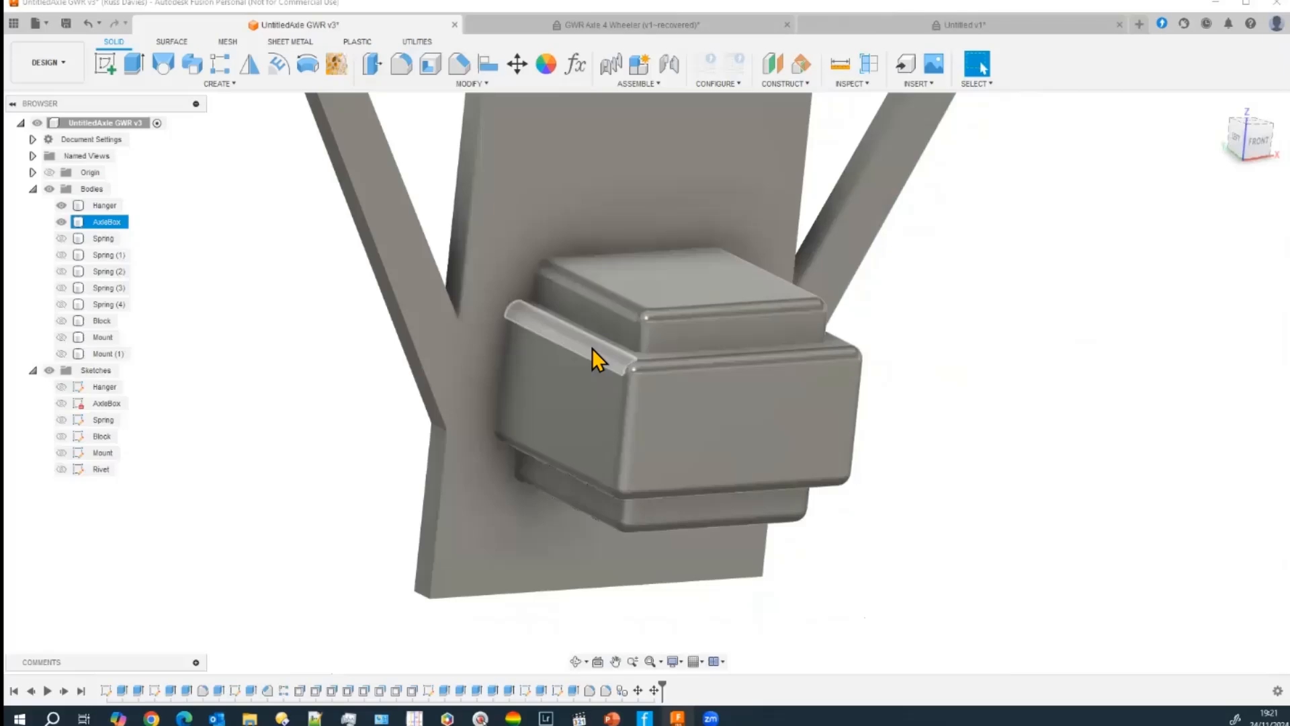
click(592, 349)
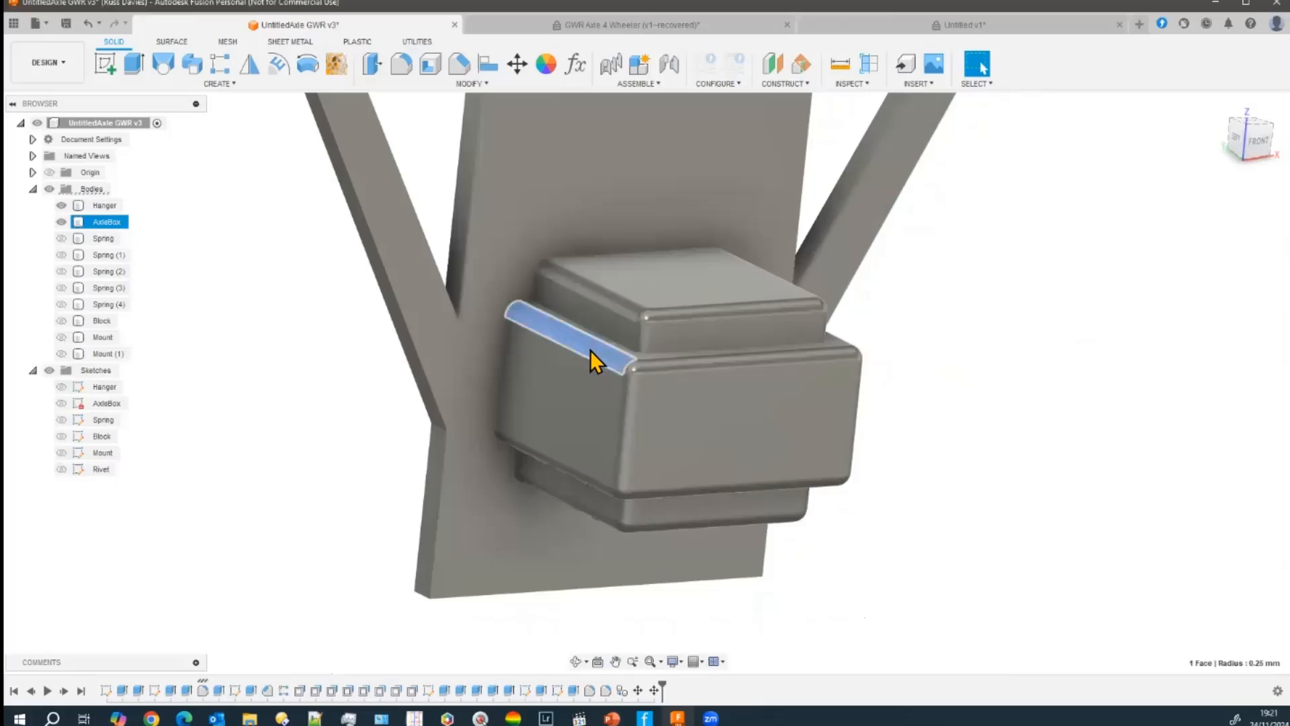
key(Delete)
click(627, 405)
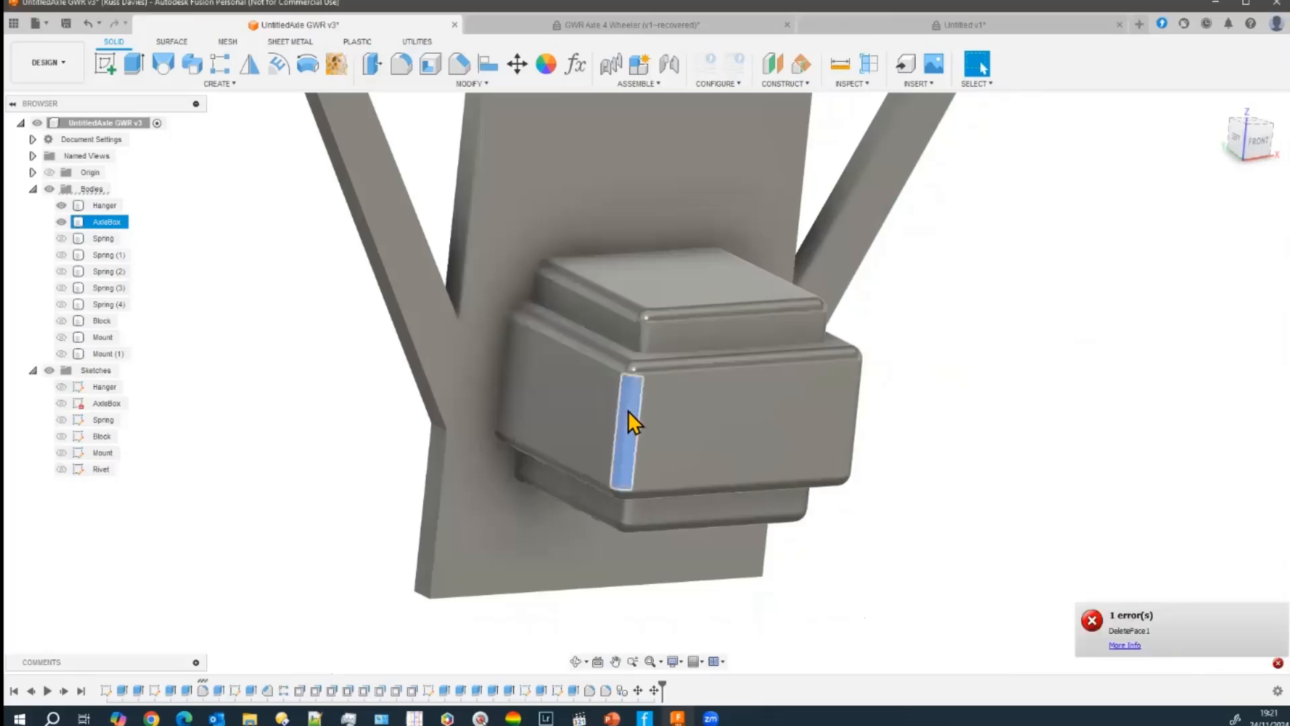
key(Escape)
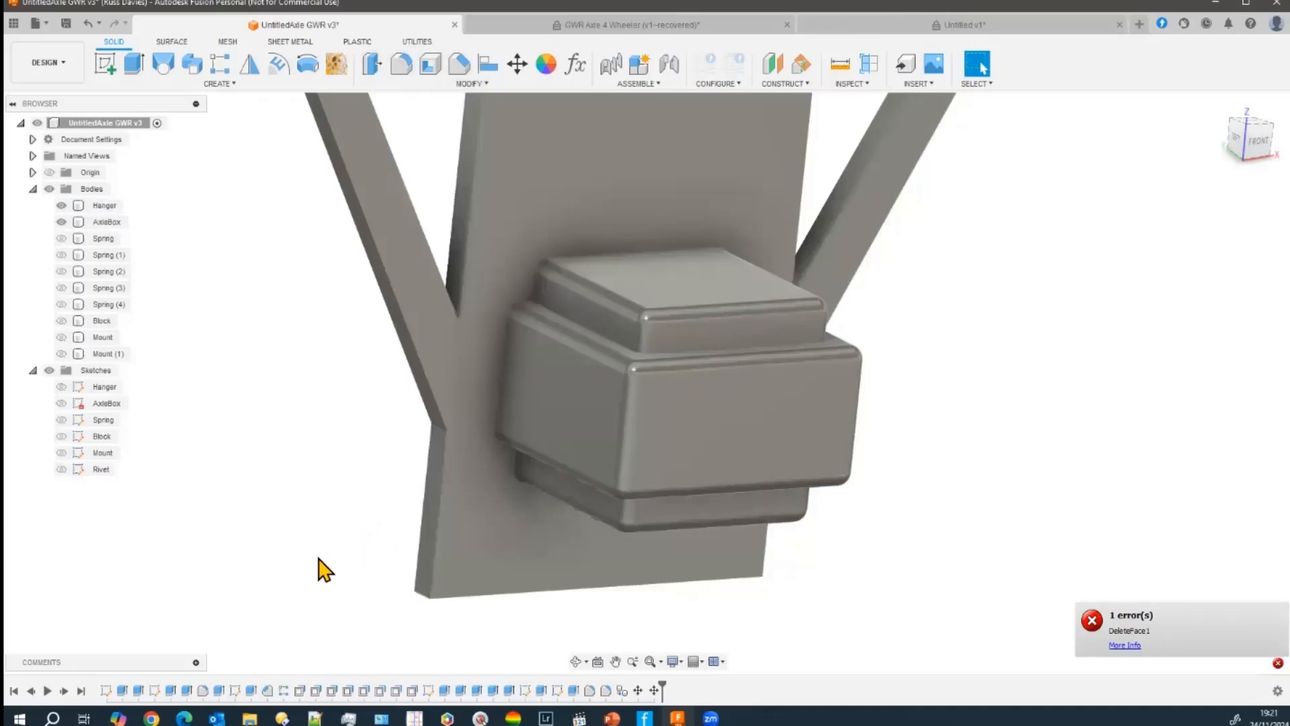
Show the Spring sketch across the upper part of the hanger
mouse_move(277, 563)
shift+middle_down()
mouse_move(243, 541)
mouse_move(265, 556)
shift+middle_up()
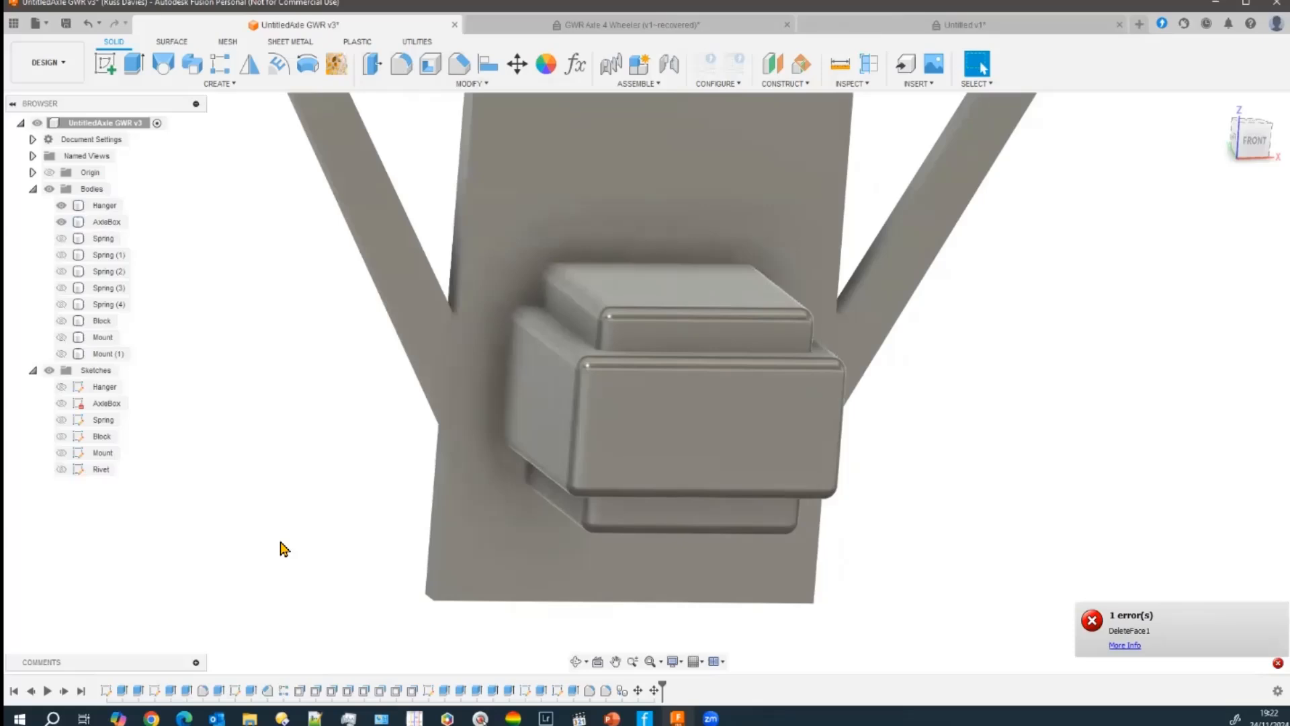
mouse_move(316, 511)
shift+middle_down()
mouse_move(288, 481)
mouse_move(311, 512)
shift+middle_up()
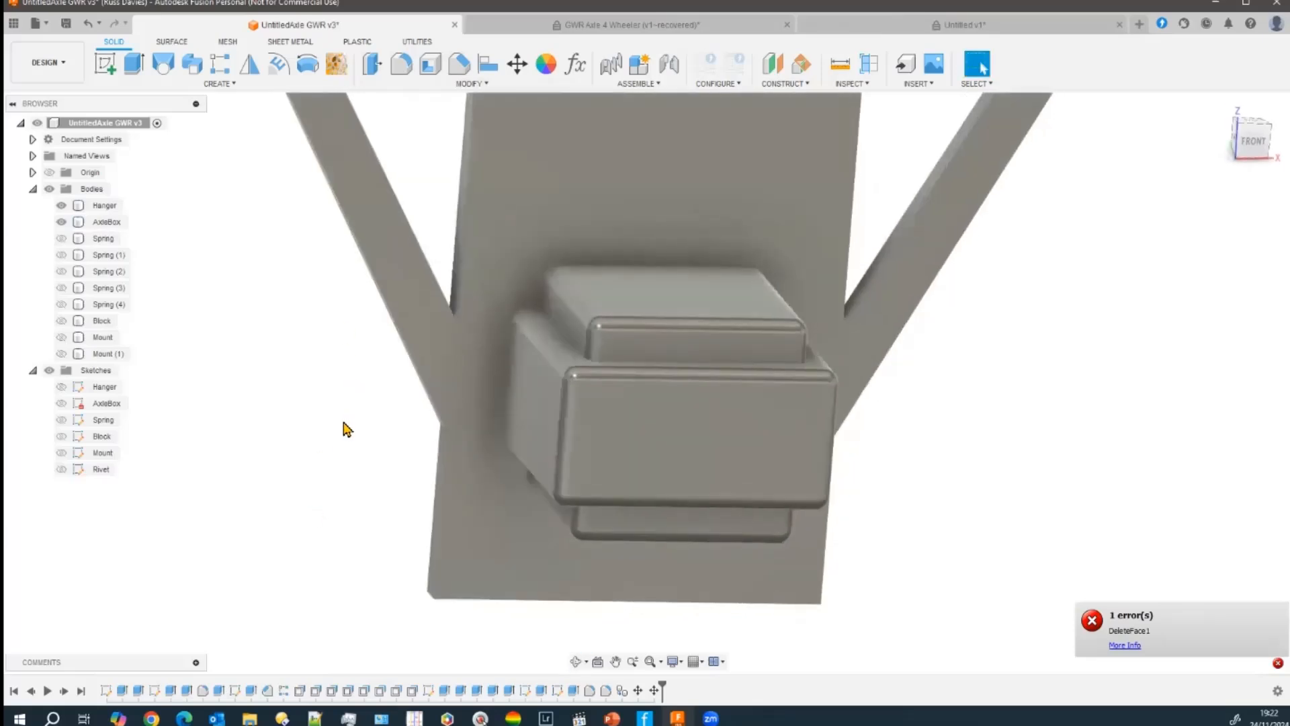
scroll(307, 423, down, 1)
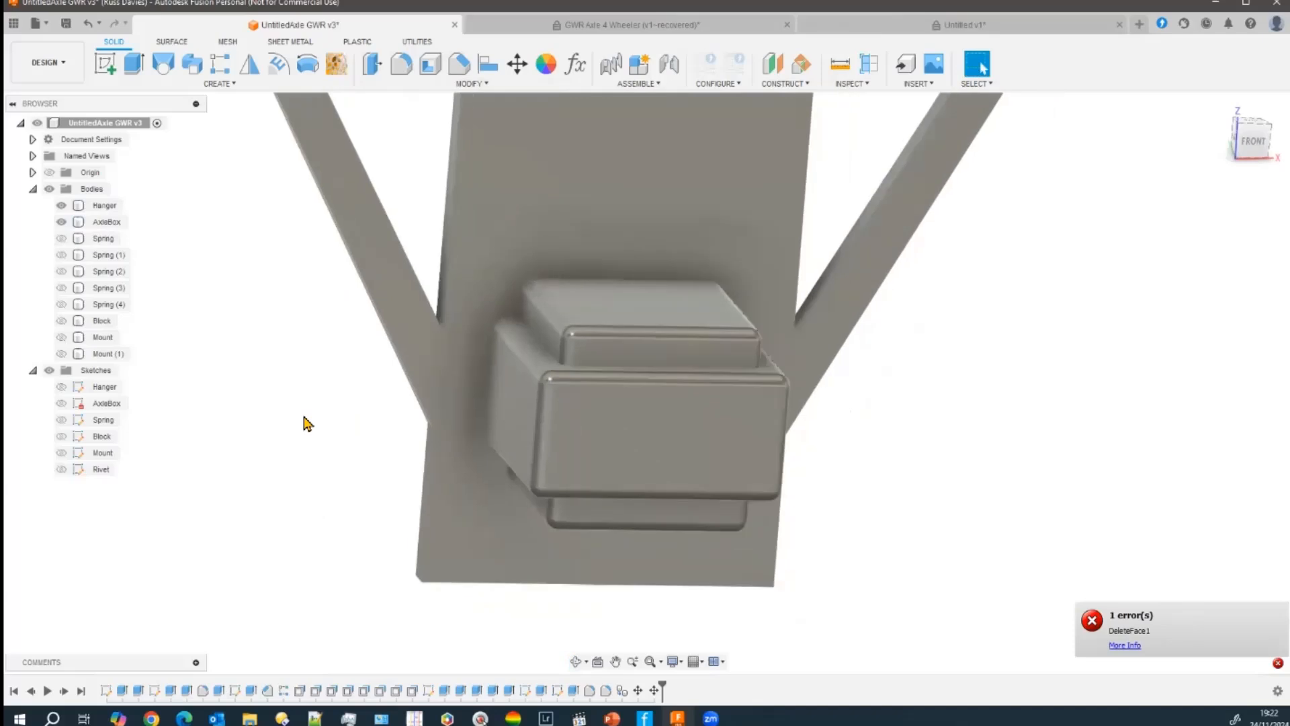
scroll(304, 418, down, 3)
middle_drag(305, 420, 430, 504)
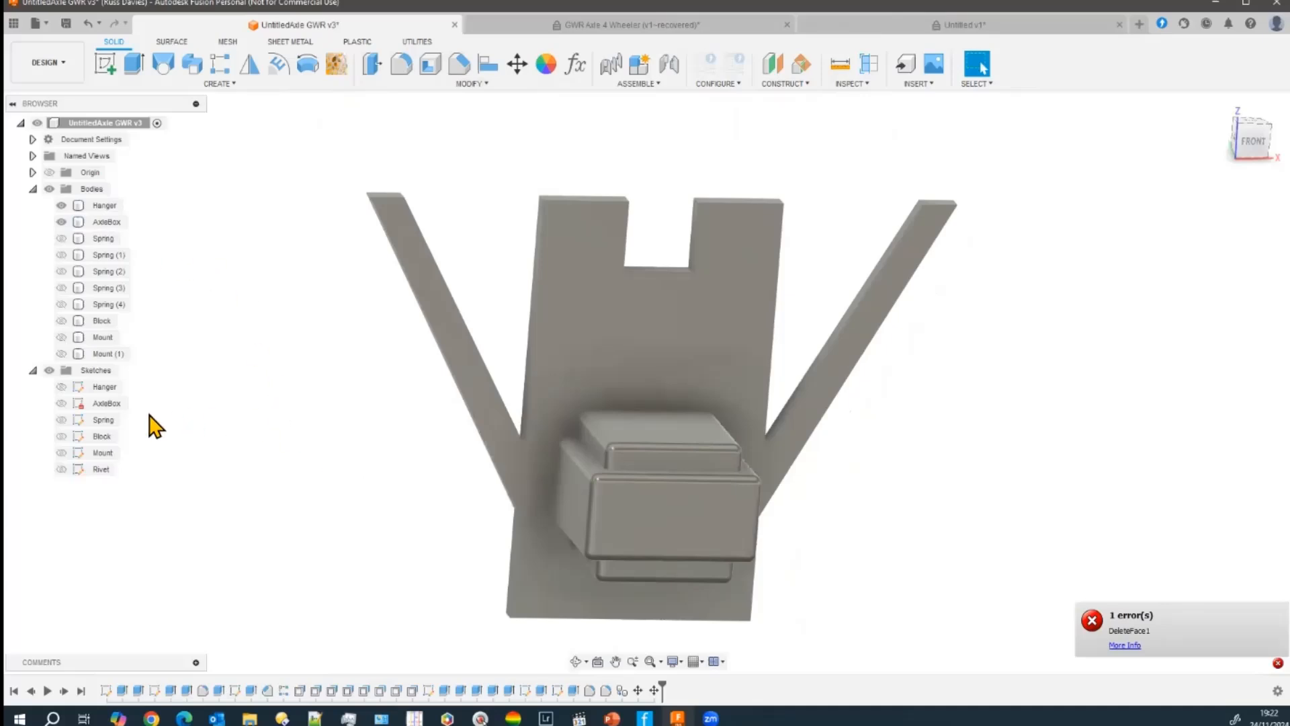
click(62, 420)
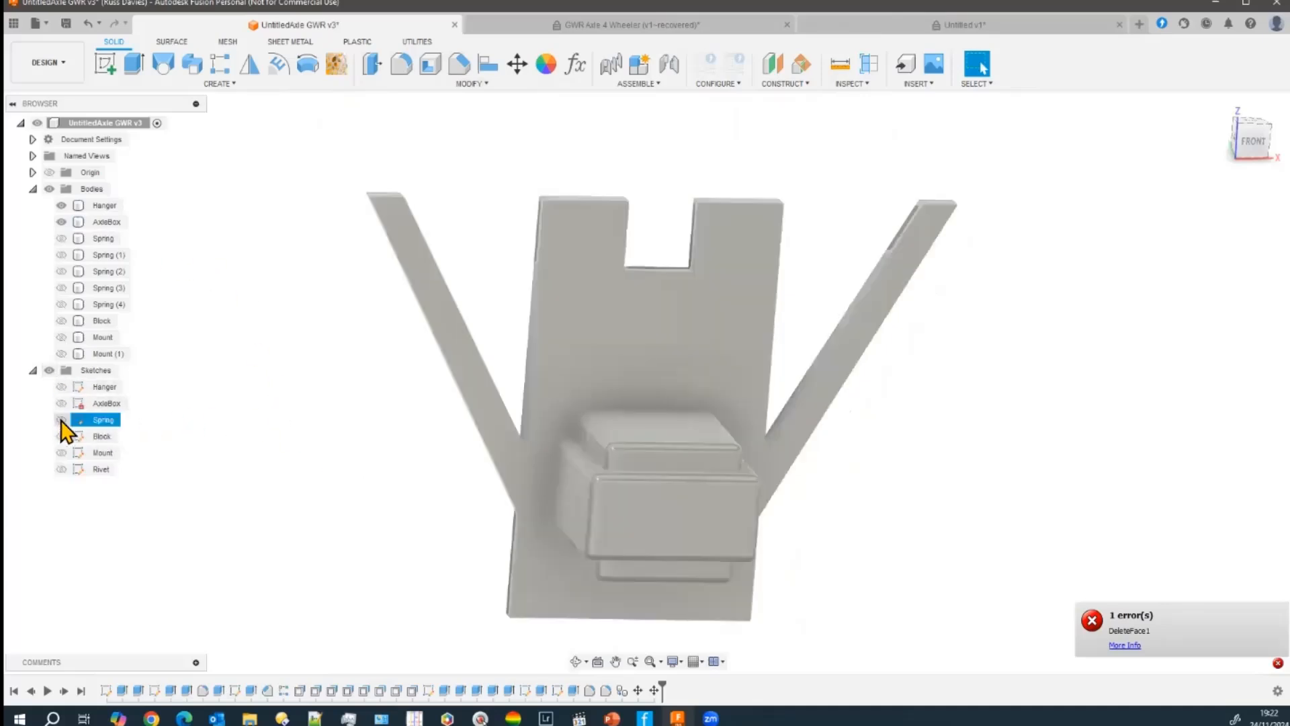
click(61, 420)
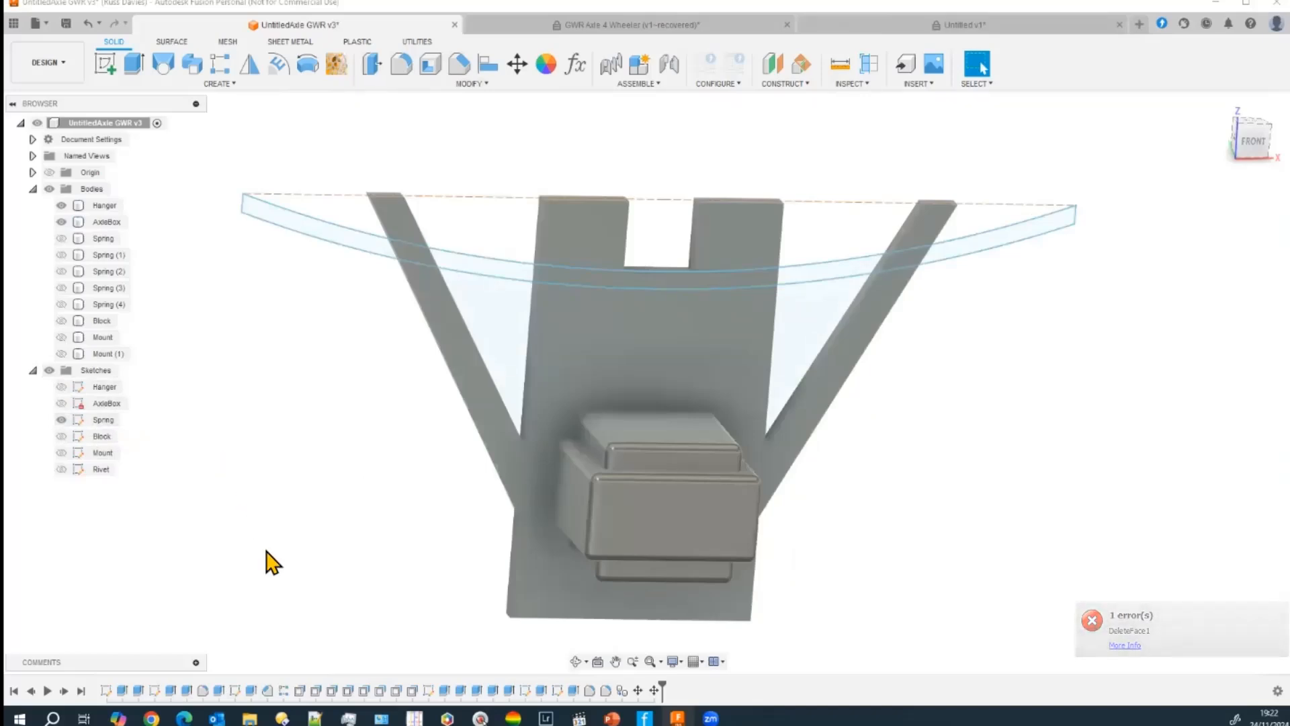
Compare the Spring sketch's curved profile with the stacked leaf springs in the GWR Axle 4 Wheeler design
shift+middle_drag(224, 605, 256, 584)
click(602, 31)
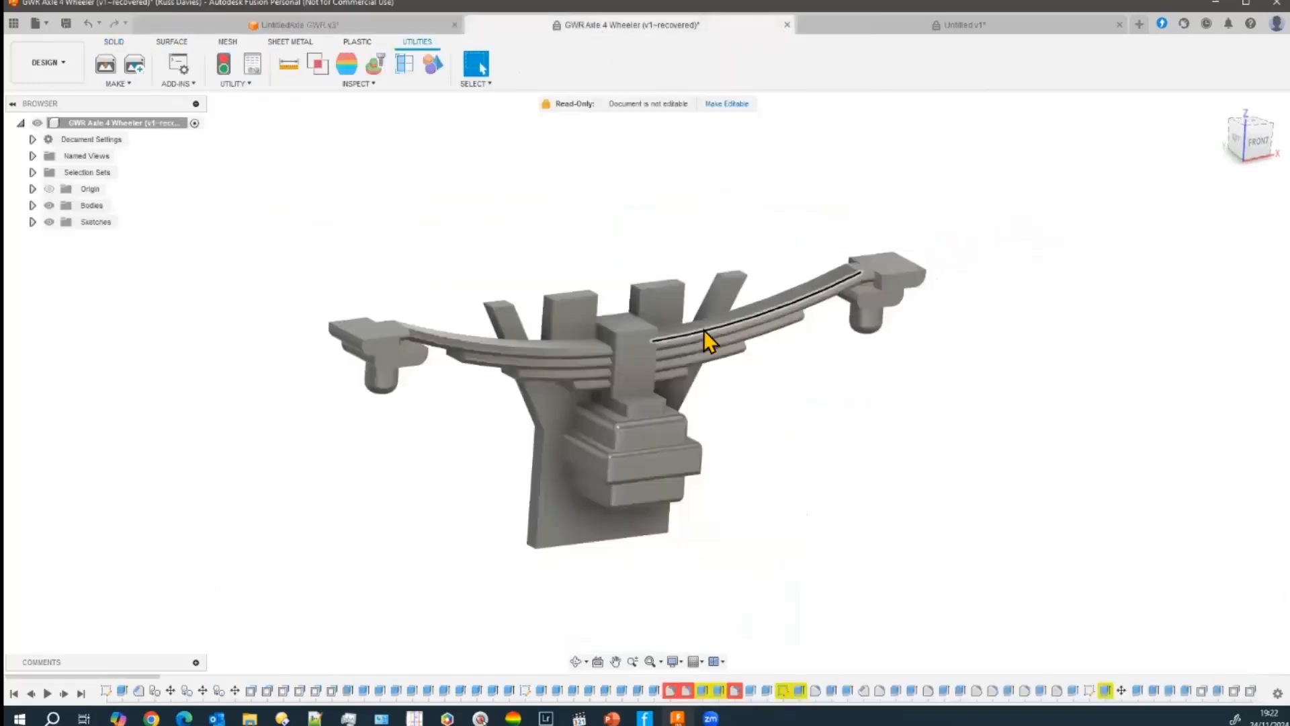
click(392, 24)
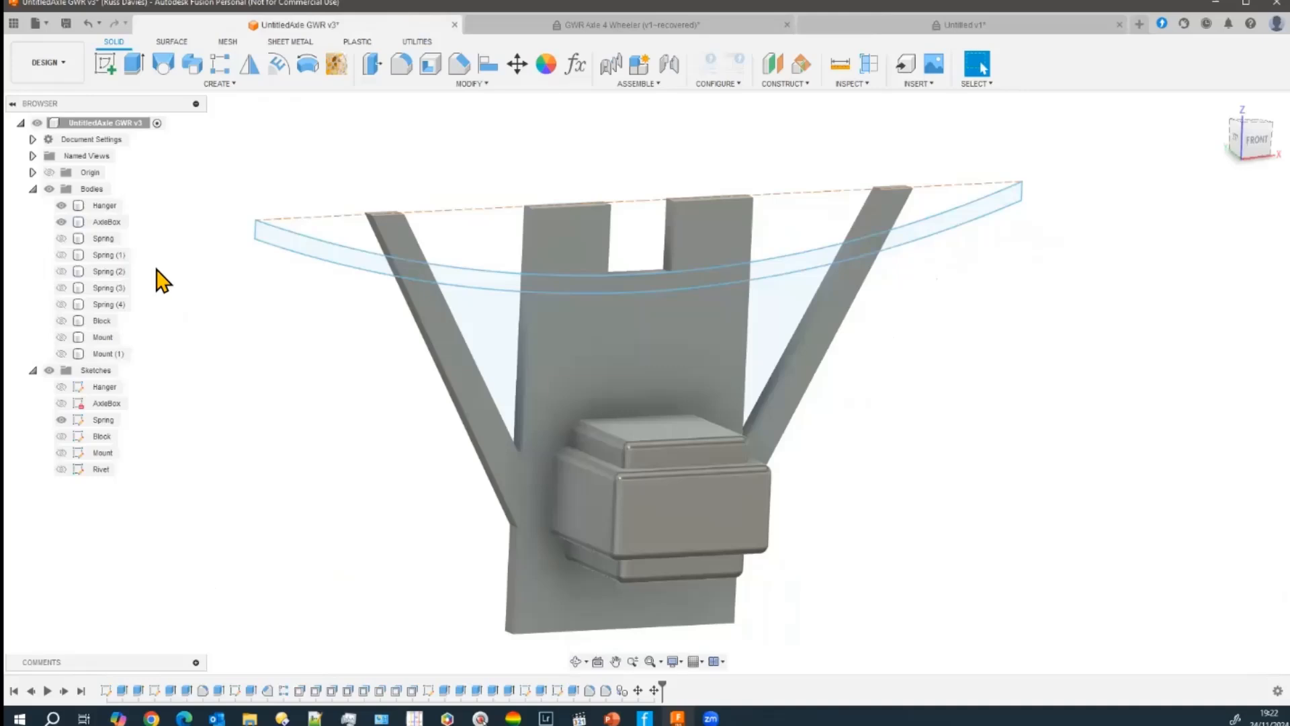
Show the Spring body over its sketch, including the short blocks at both ends
click(72, 240)
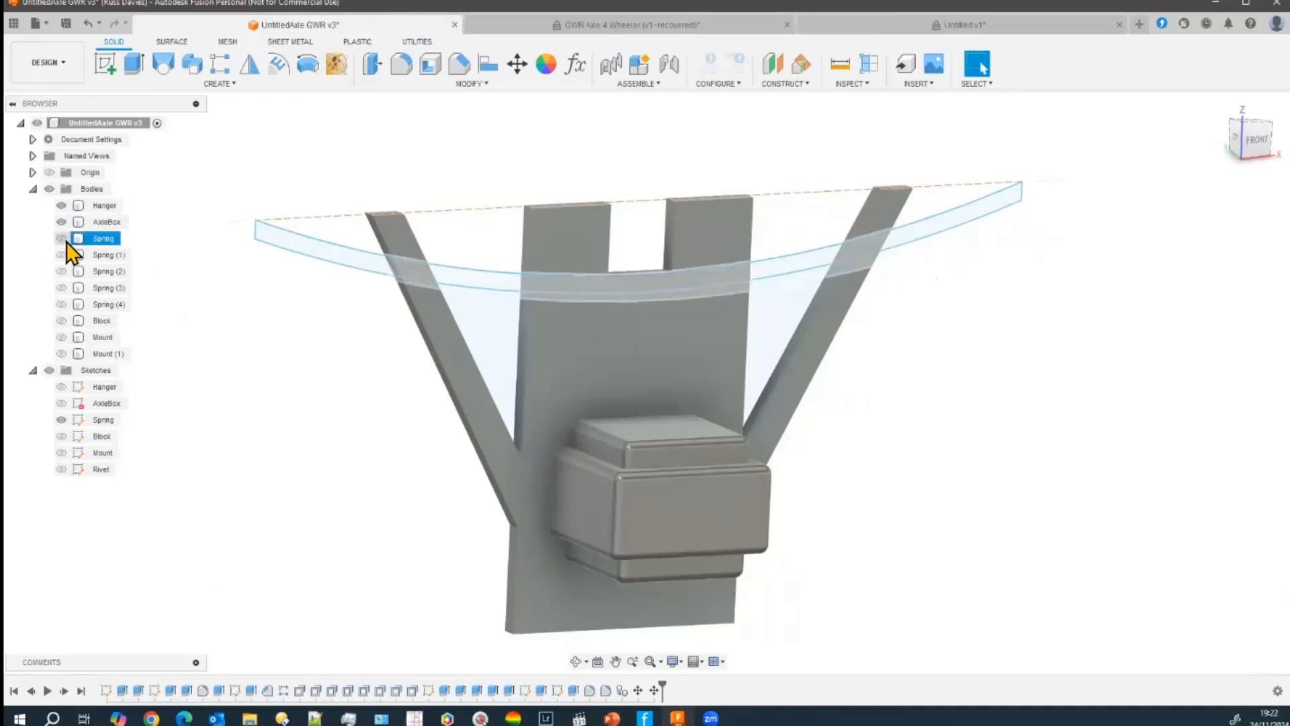
click(61, 238)
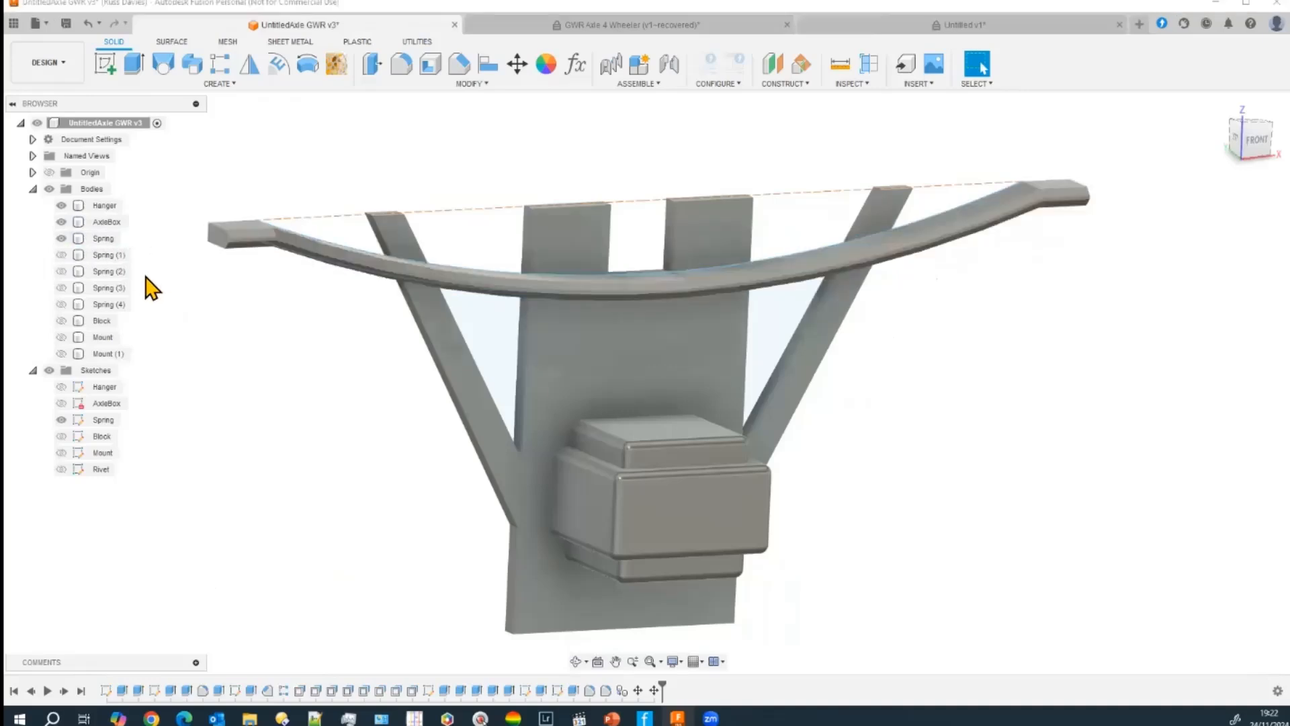
click(216, 243)
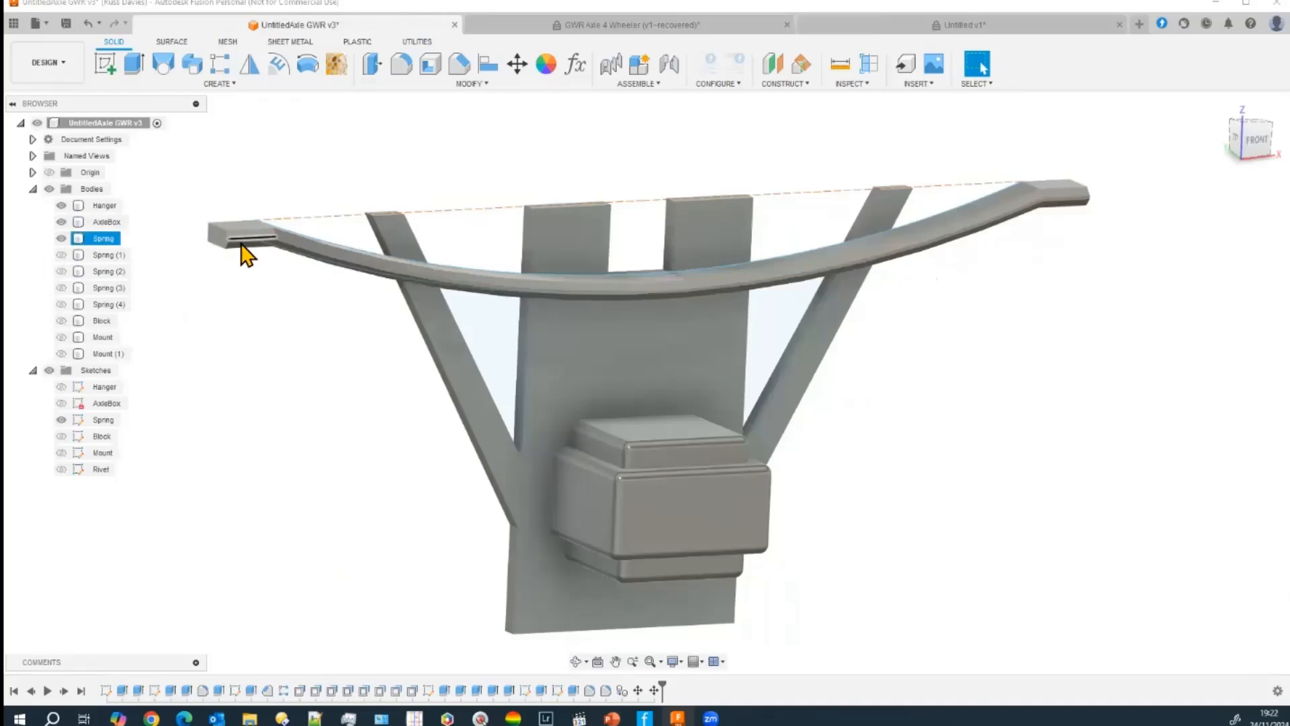
click(208, 258)
Show the Spring (1), Spring (2), Spring (3) and Spring (4) bodies beneath the first leaf
click(62, 255)
click(62, 271)
click(61, 287)
click(61, 304)
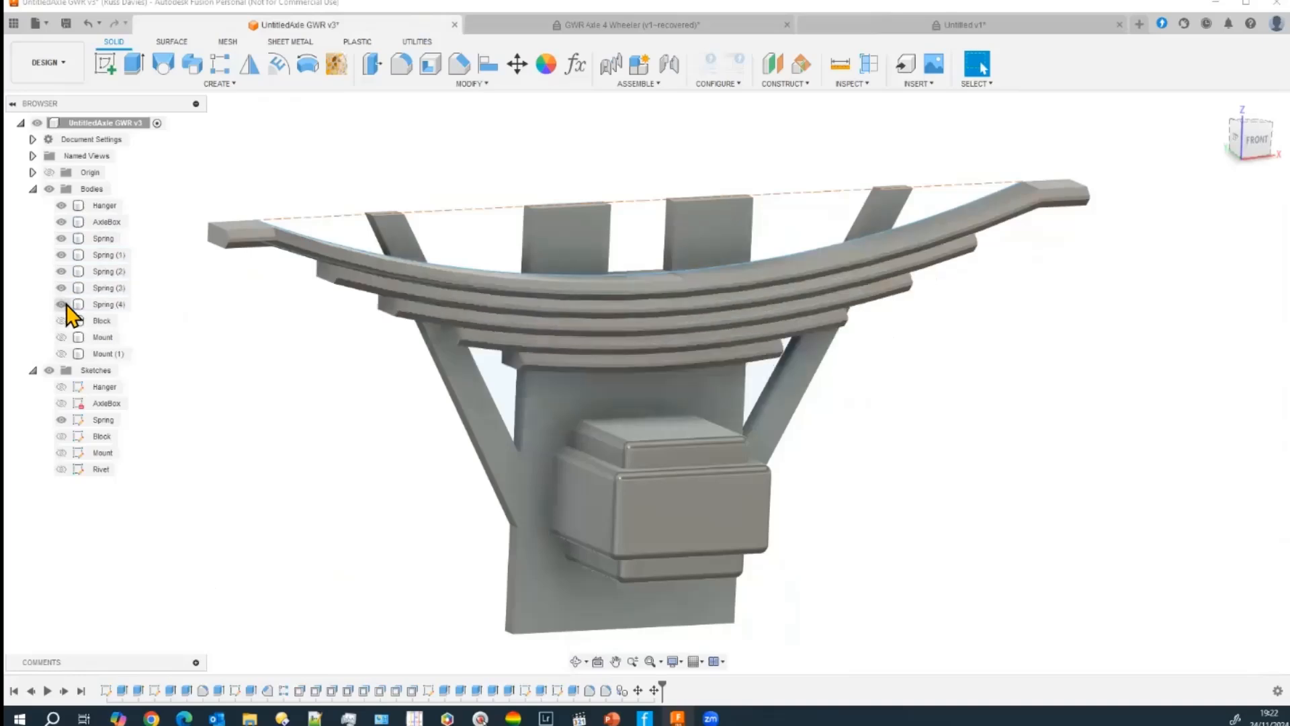
click(705, 369)
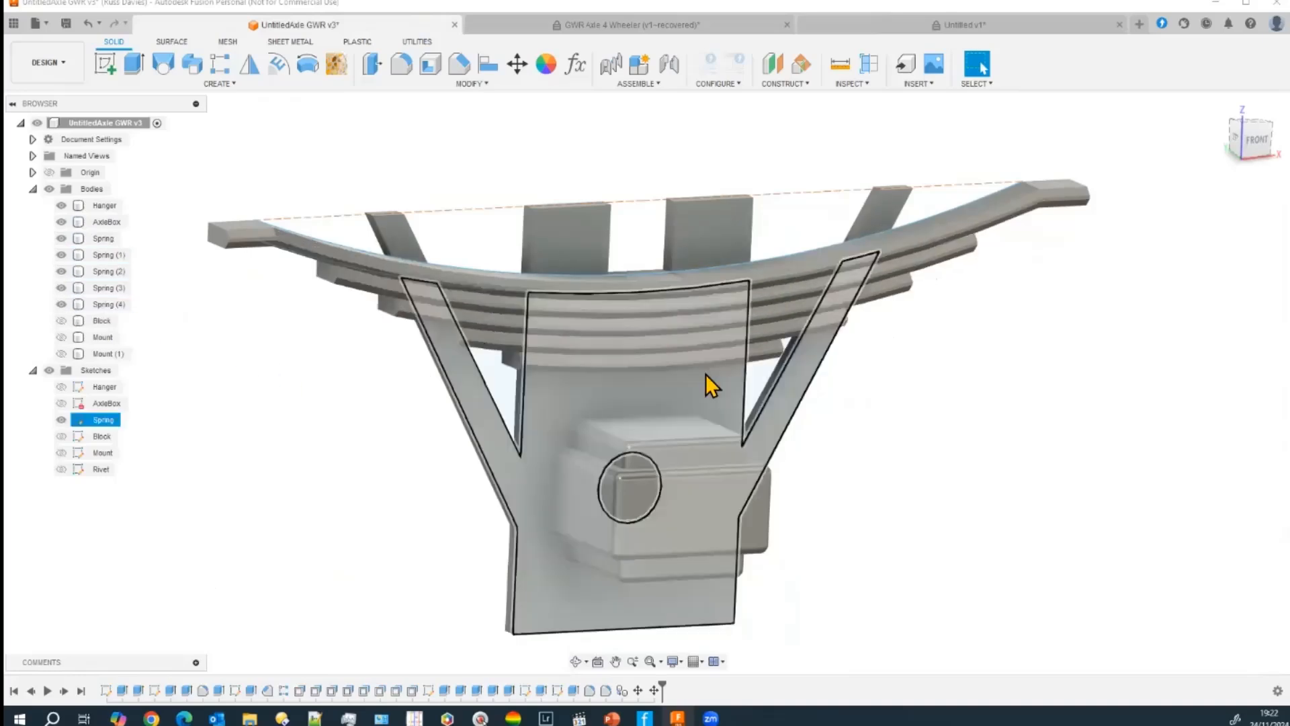
click(347, 441)
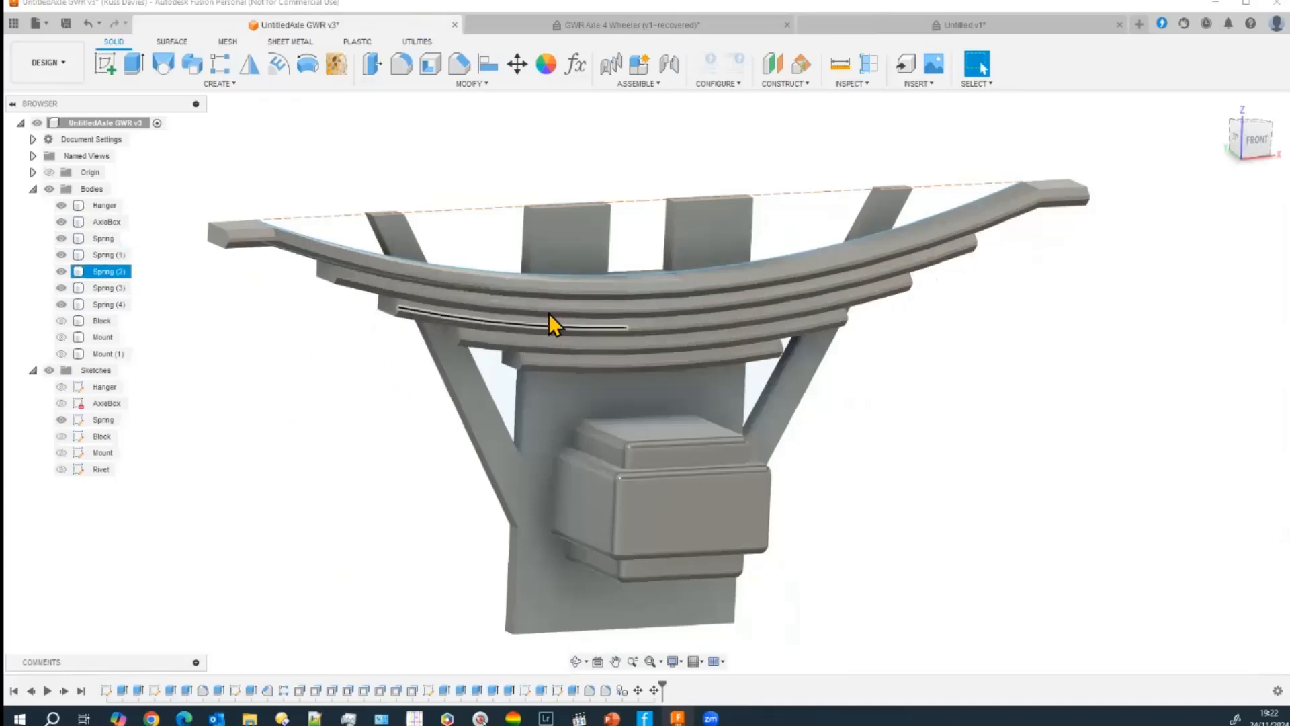
click(796, 388)
key(Escape)
In the Untitled v1 design's open sketch, draw a center rectangle 24 mm wide and 5 mm high at the origin
click(962, 25)
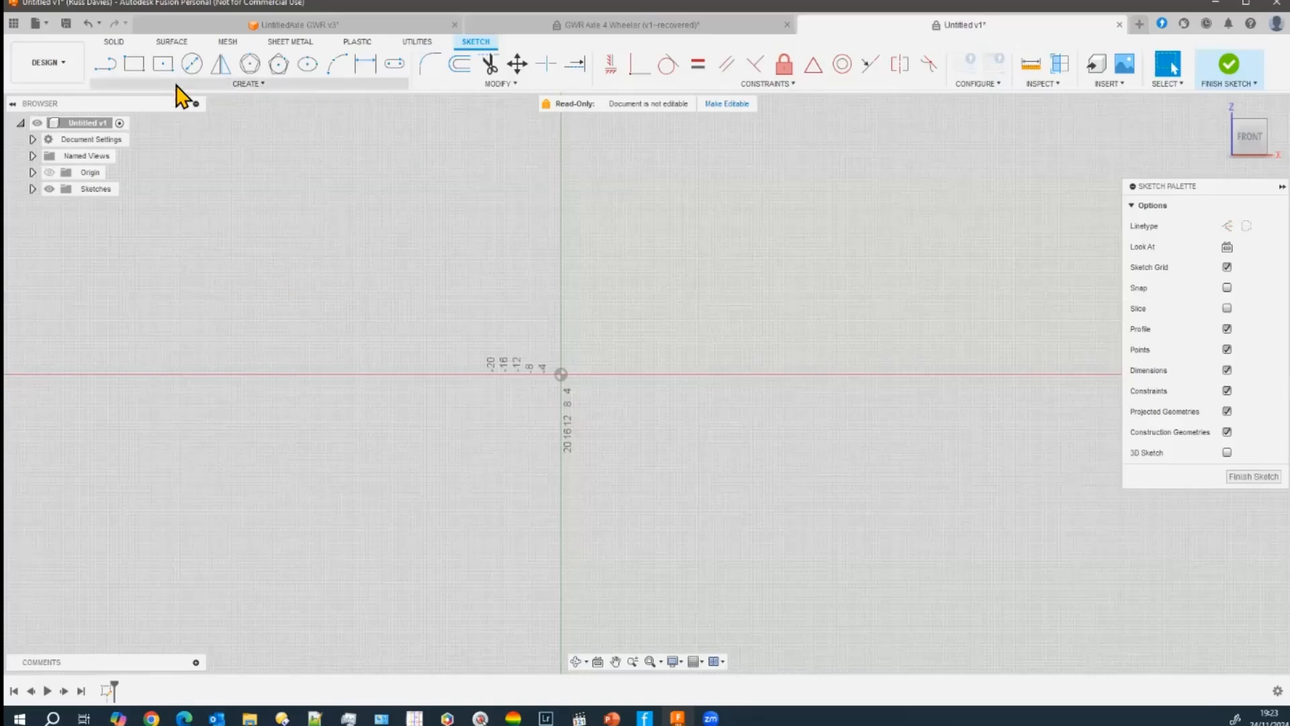
click(163, 65)
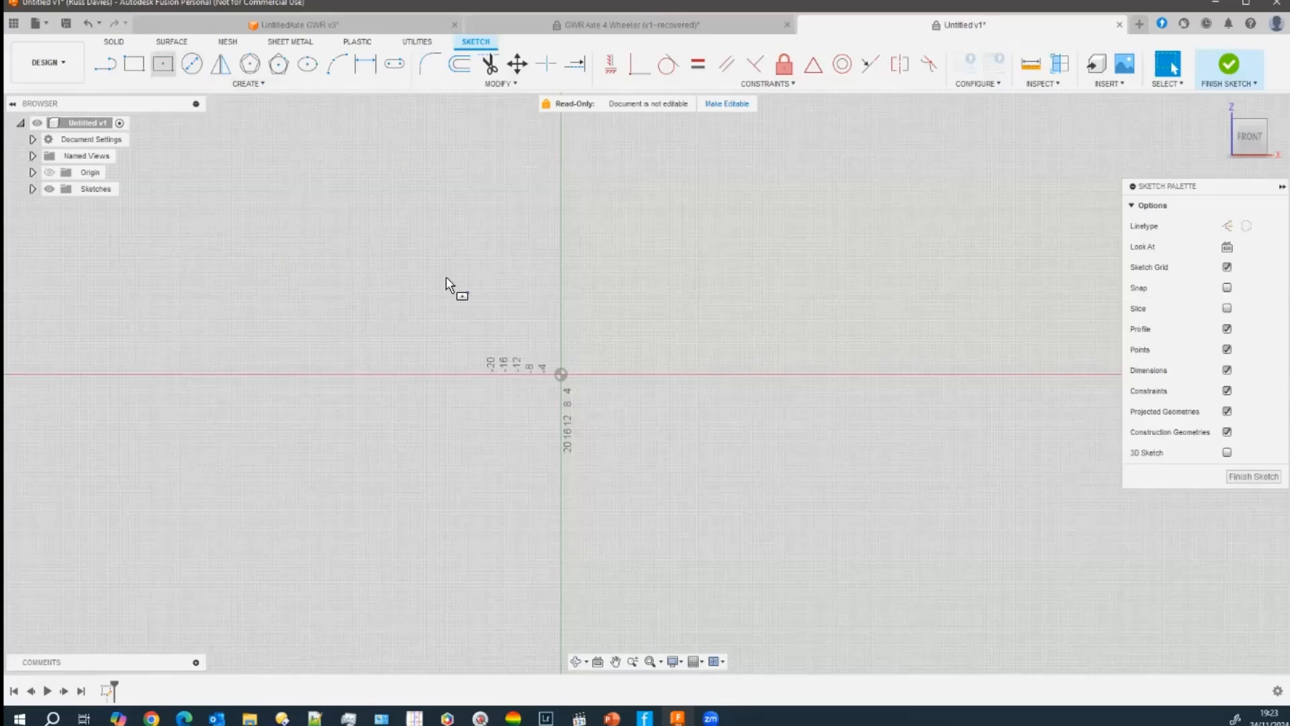
click(562, 374)
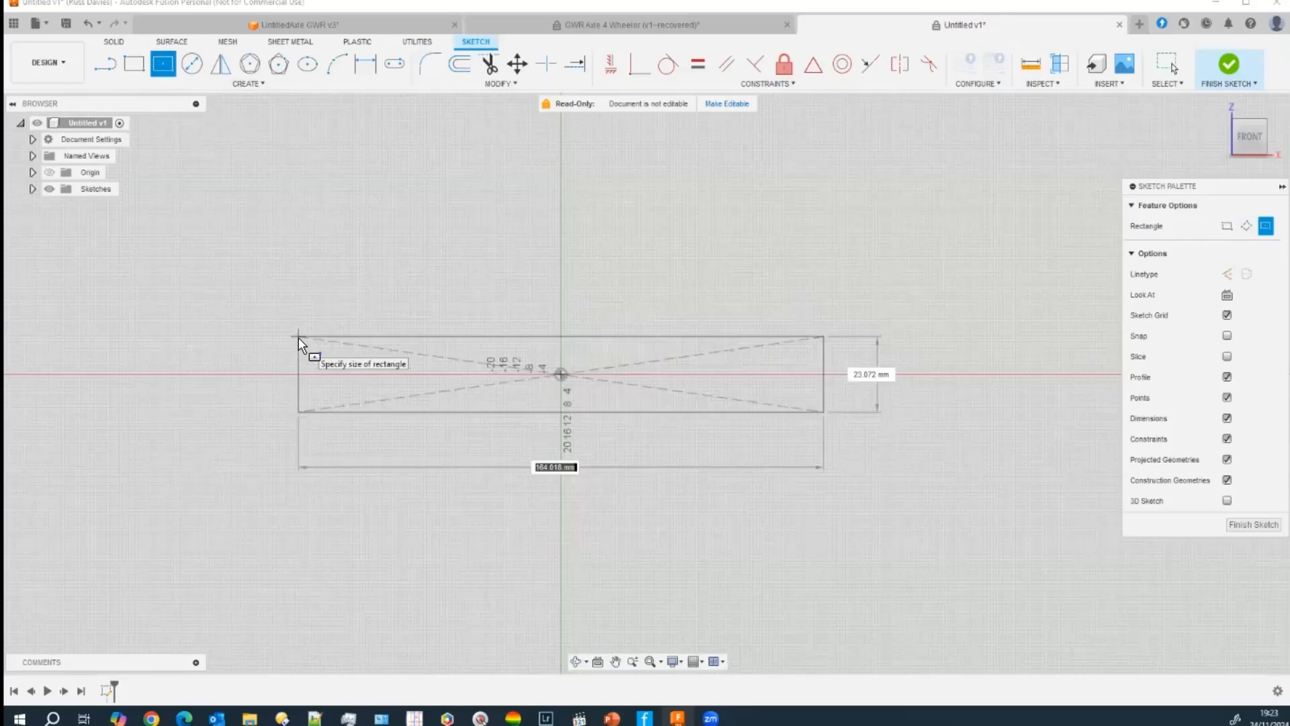
text(24)
key(Tab)
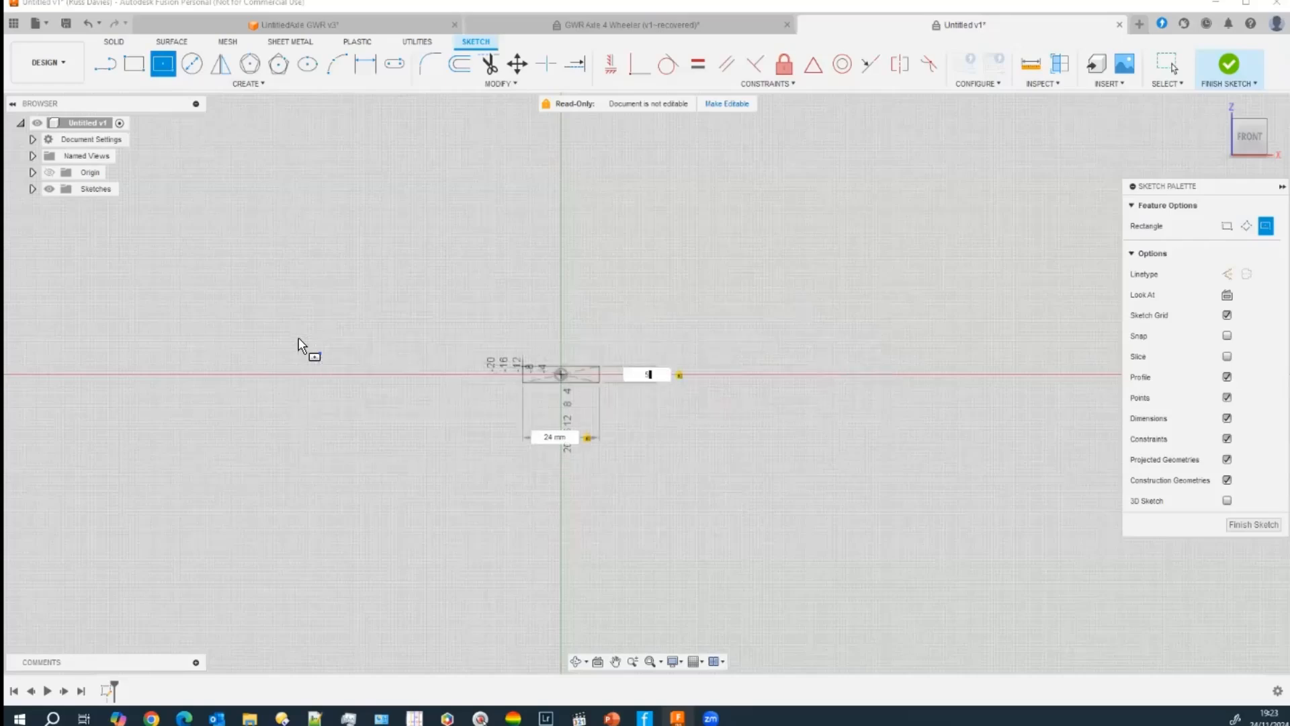
key(Return)
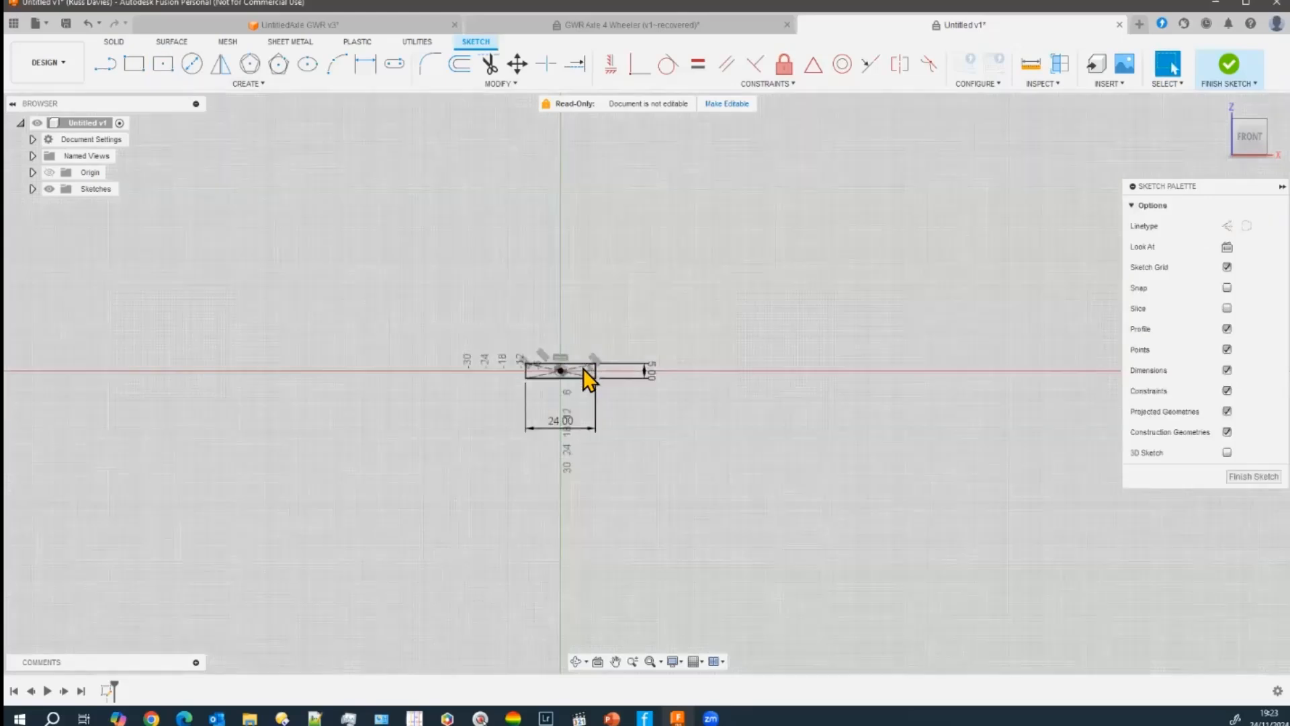
scroll(577, 362, up, 2)
scroll(575, 366, up, 2)
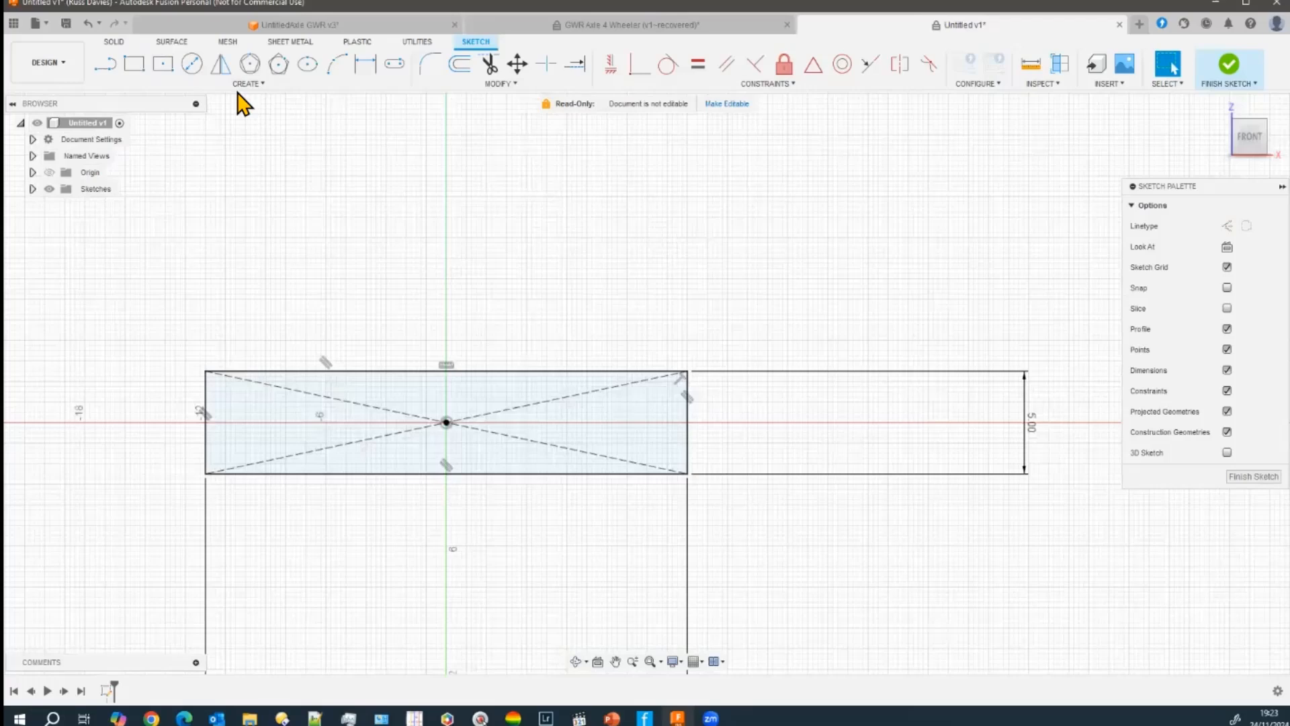
Draw a 3-point arc between the midpoints of the rectangle's side edges, passing through the midpoint of its lower edge
click(337, 64)
click(266, 367)
click(862, 367)
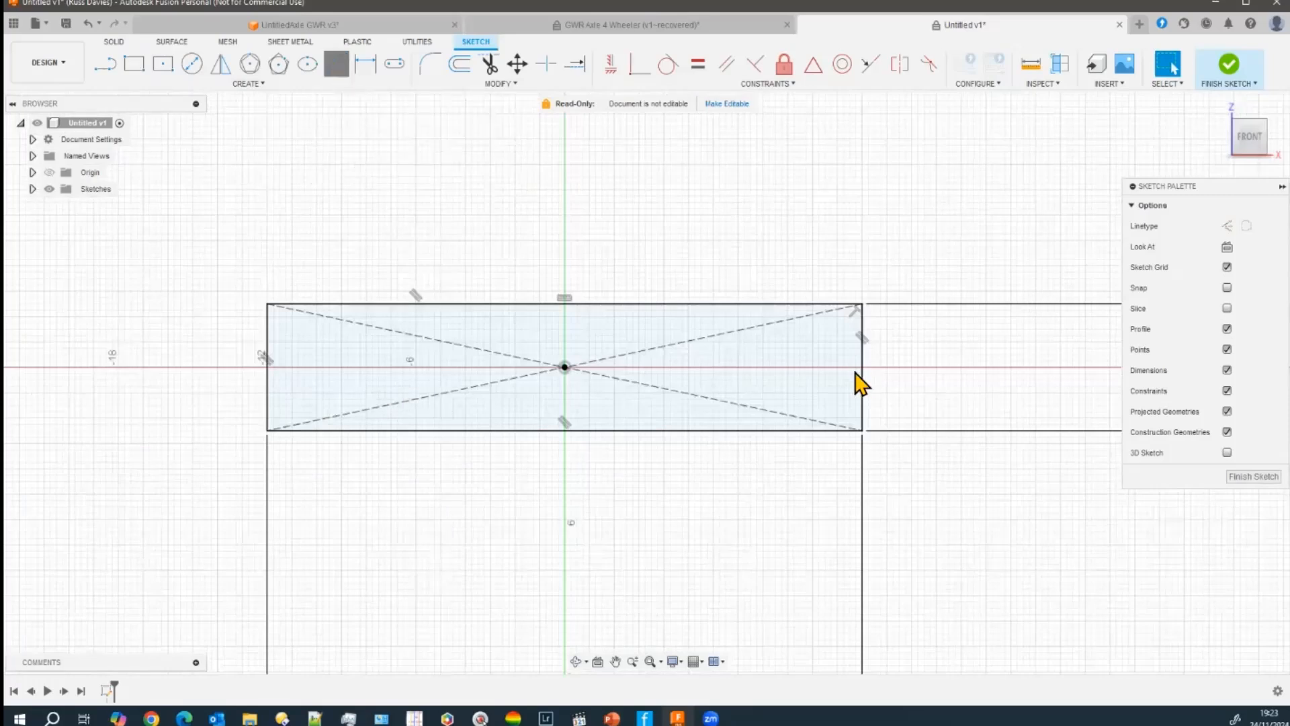
click(565, 432)
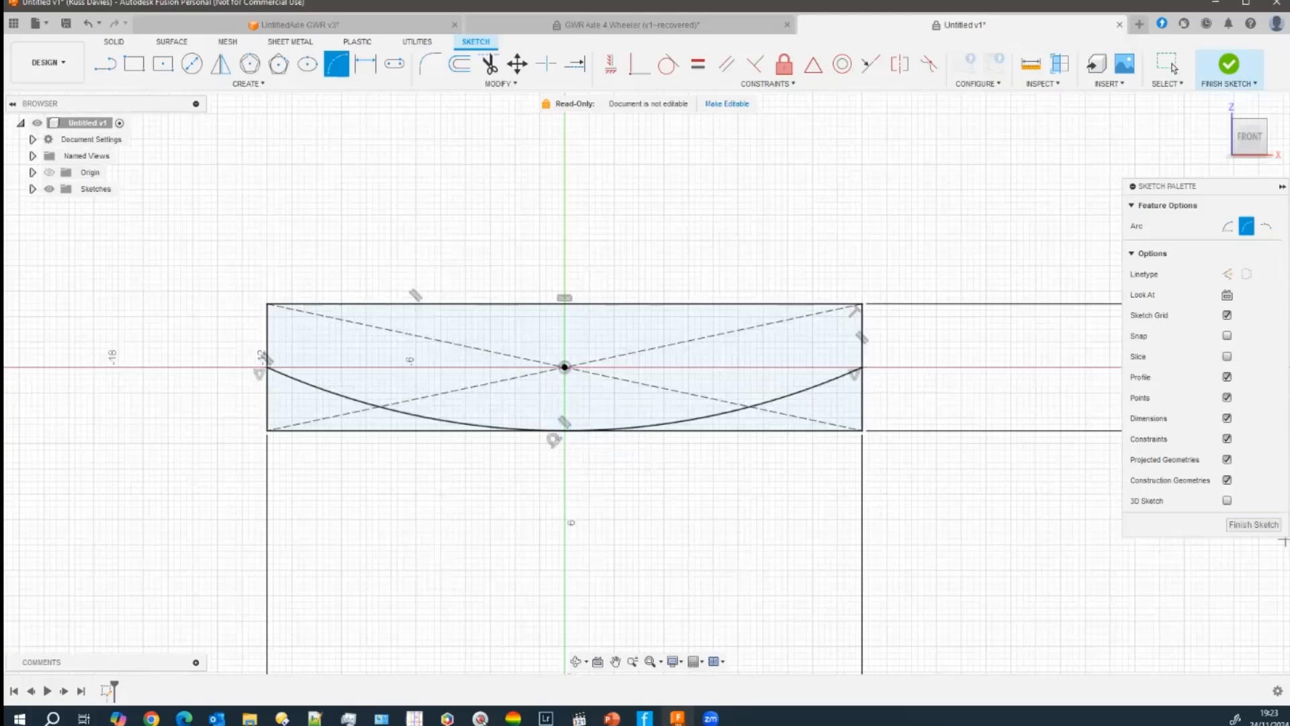
Trim away the rectangle's upper and lower edges, its diagonals and the side edges below the arc's ends
click(491, 65)
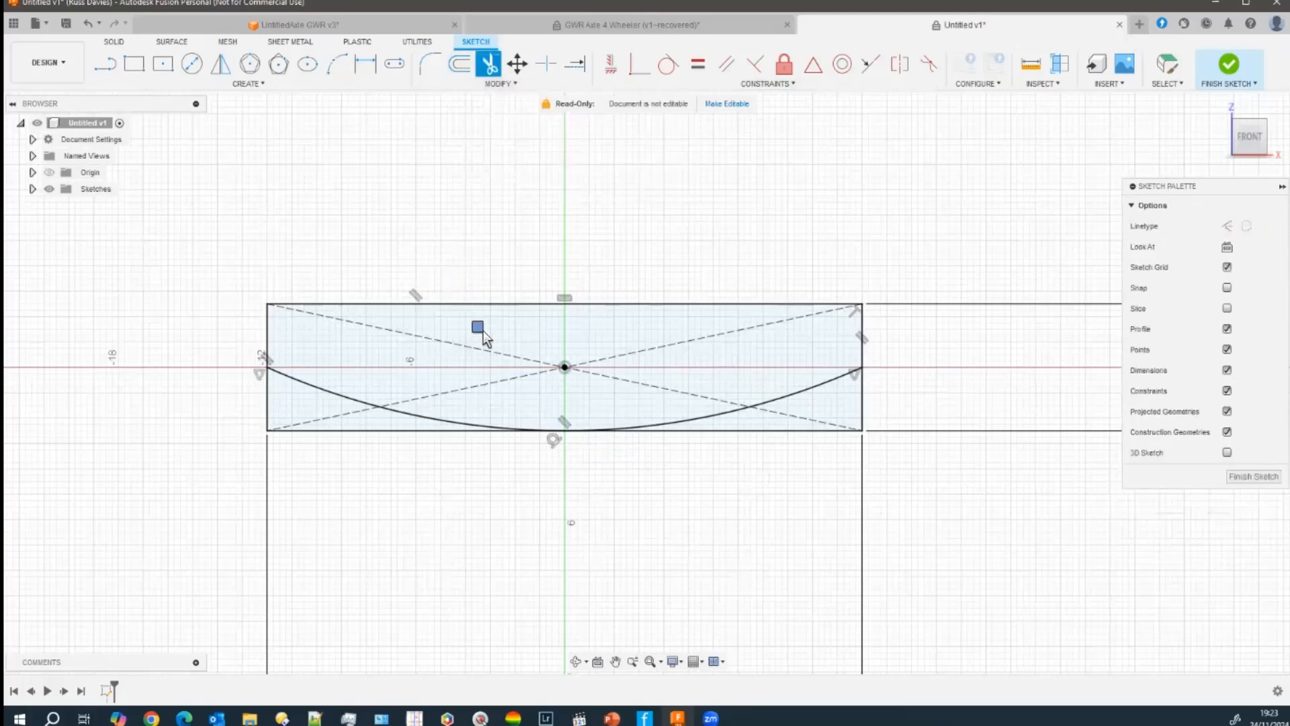
click(596, 384)
click(677, 341)
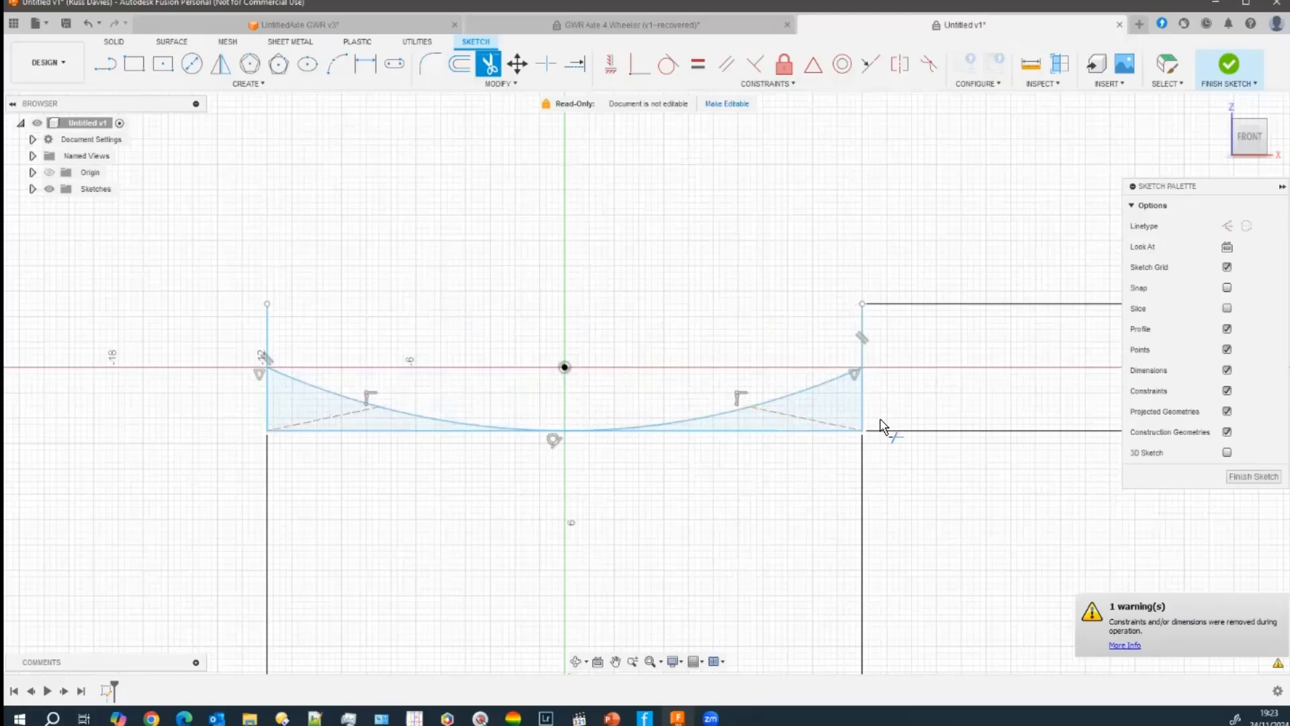
click(863, 413)
click(835, 440)
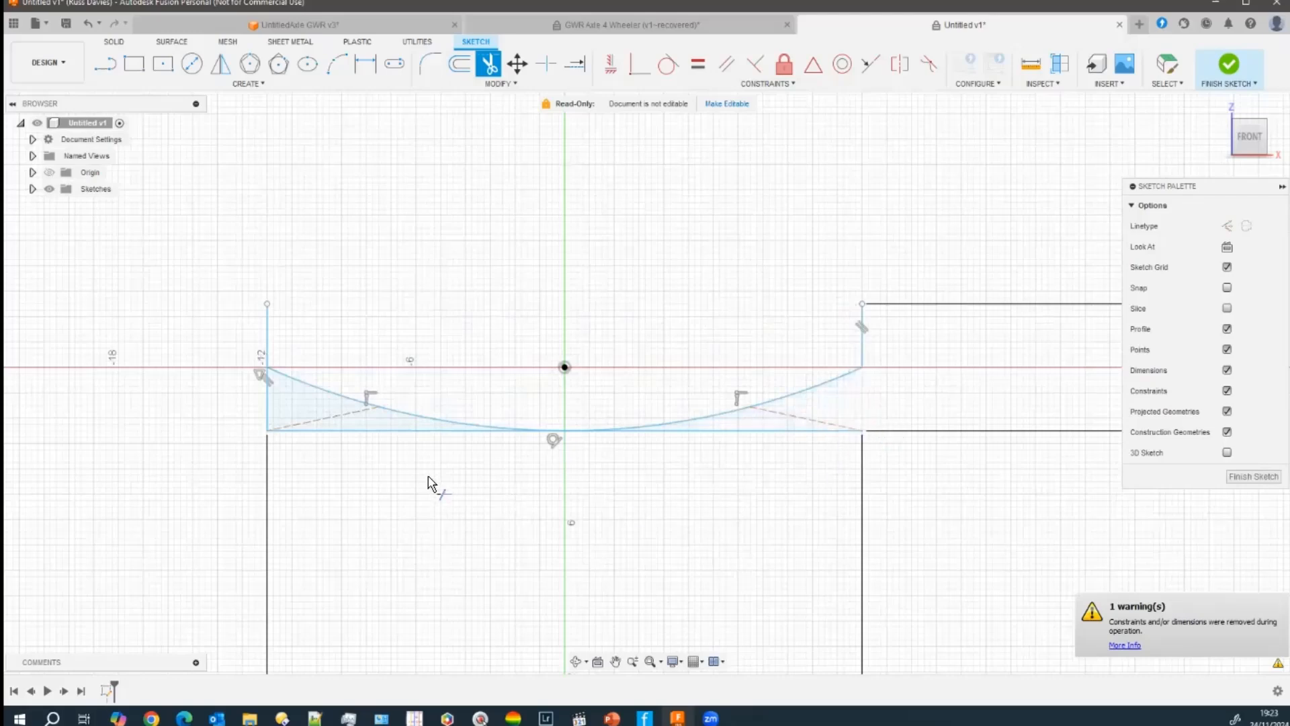
drag(313, 430, 226, 411)
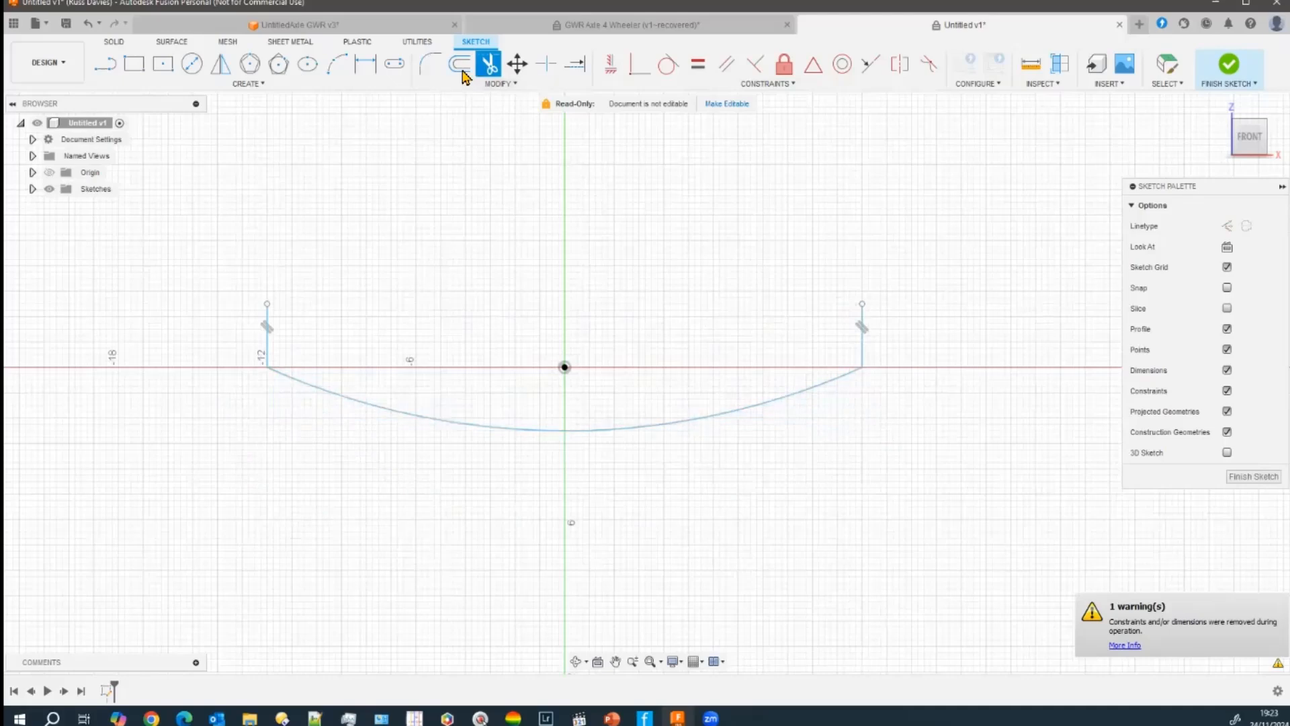
Offset the arc and its connected side lines outward by 1 mm
key(o)
click(678, 423)
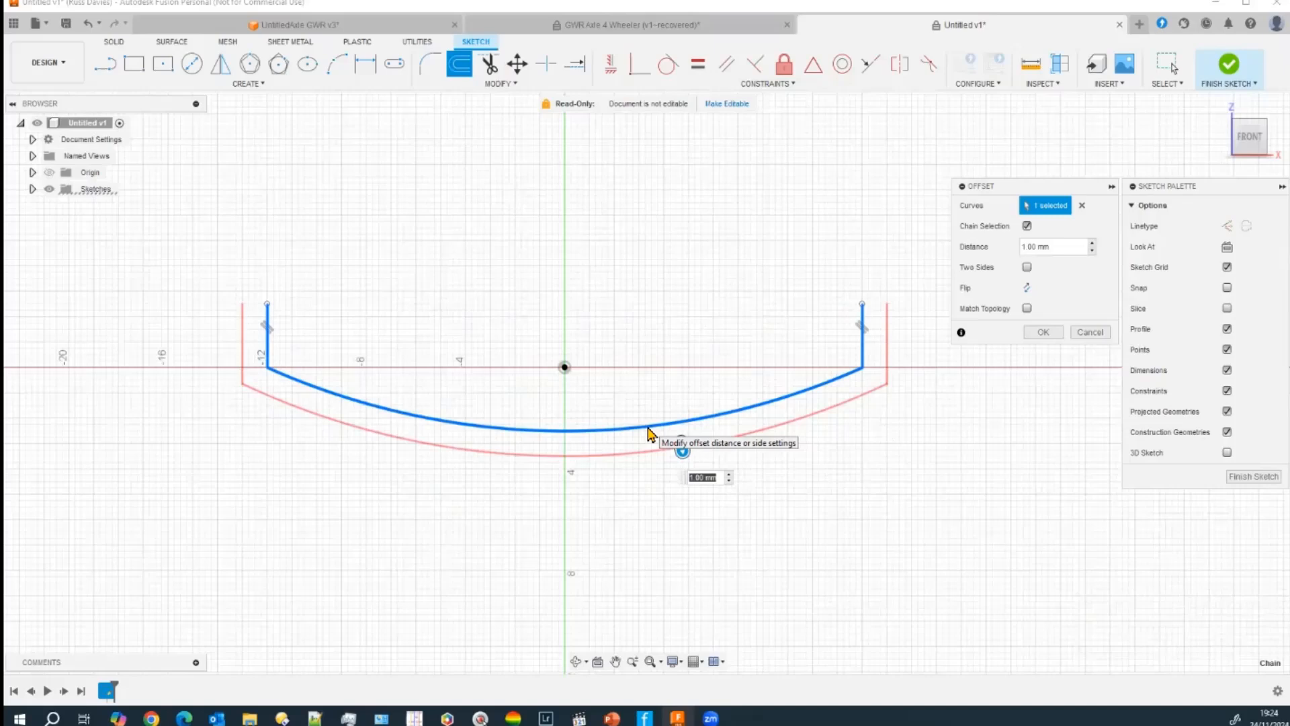
key(Return)
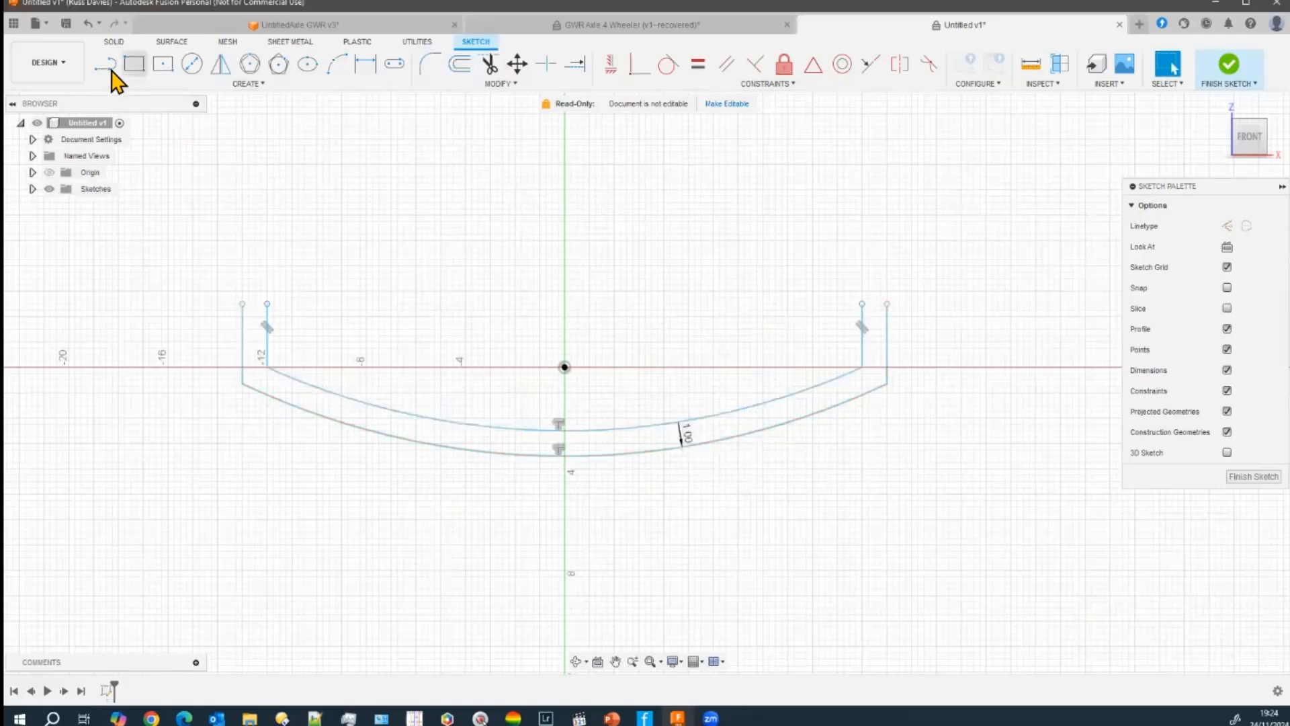
Draw vertical lines from both ends of the inner arc down to the outer arc to close the profile
click(108, 68)
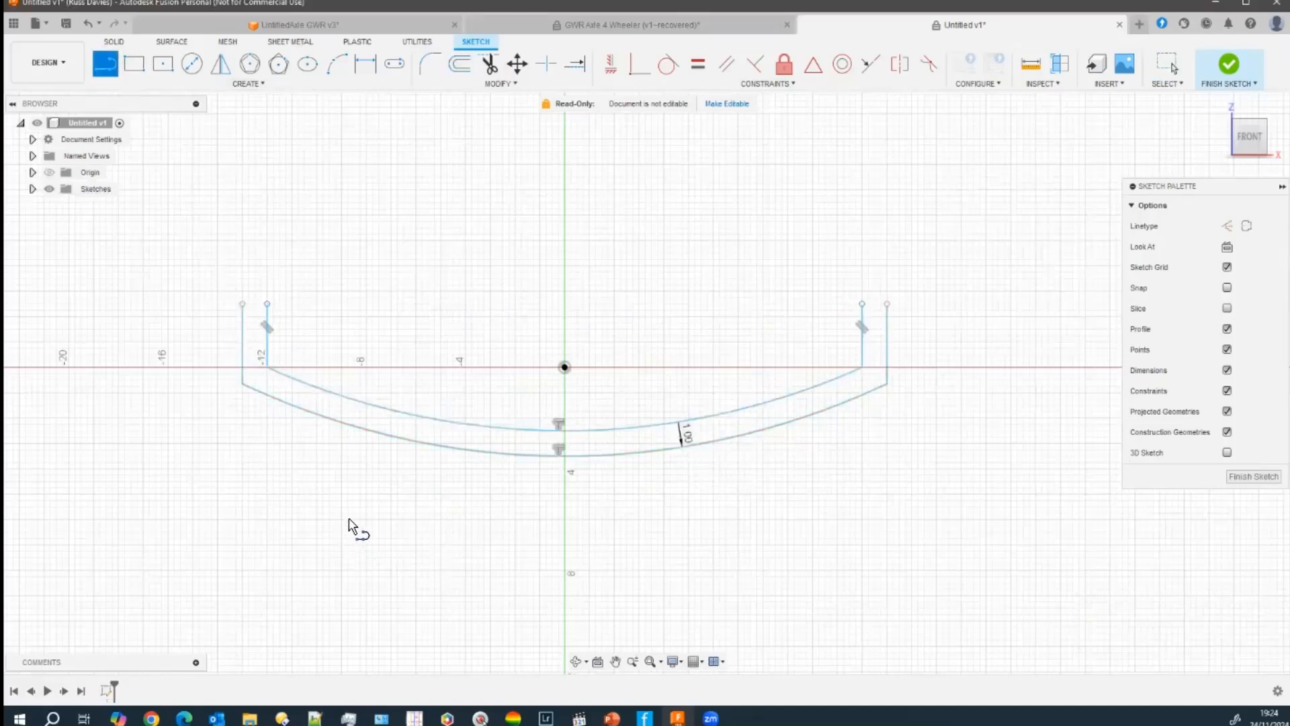
scroll(349, 511, up, 1)
scroll(344, 561, up, 3)
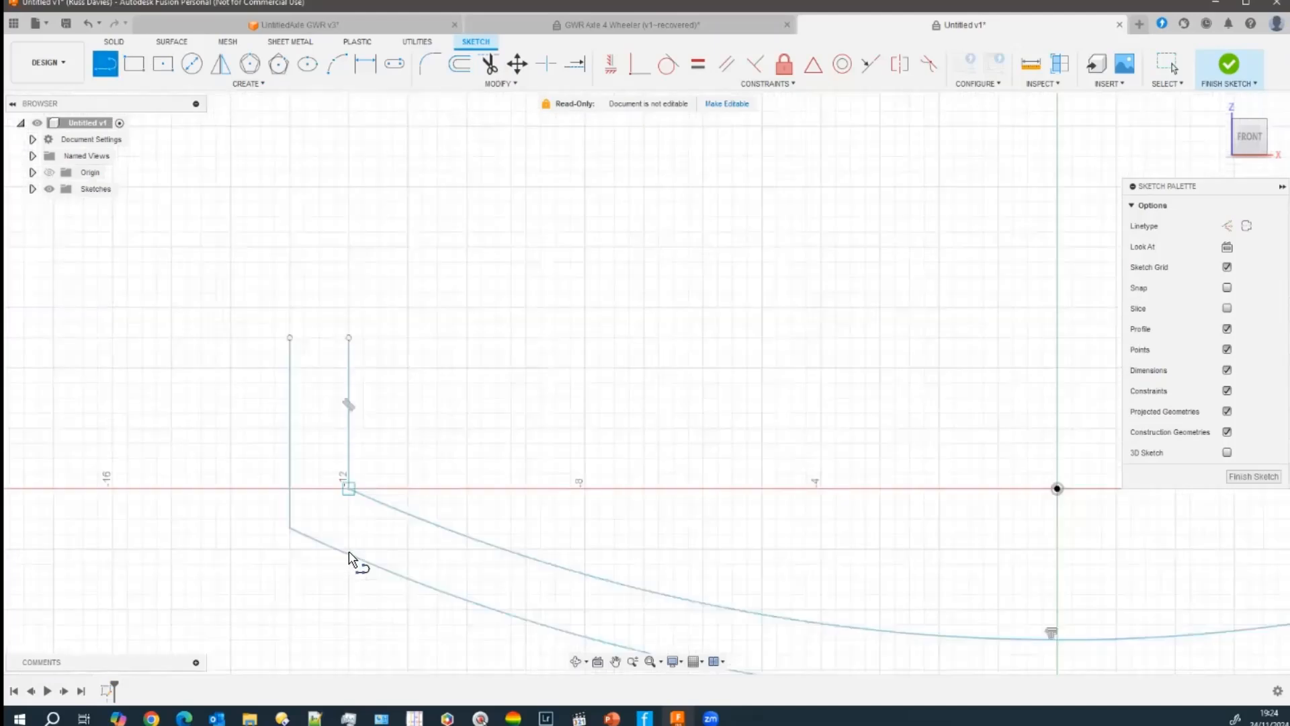
click(349, 553)
middle_drag(691, 383, 14, 297)
middle_drag(645, 326, 133, 357)
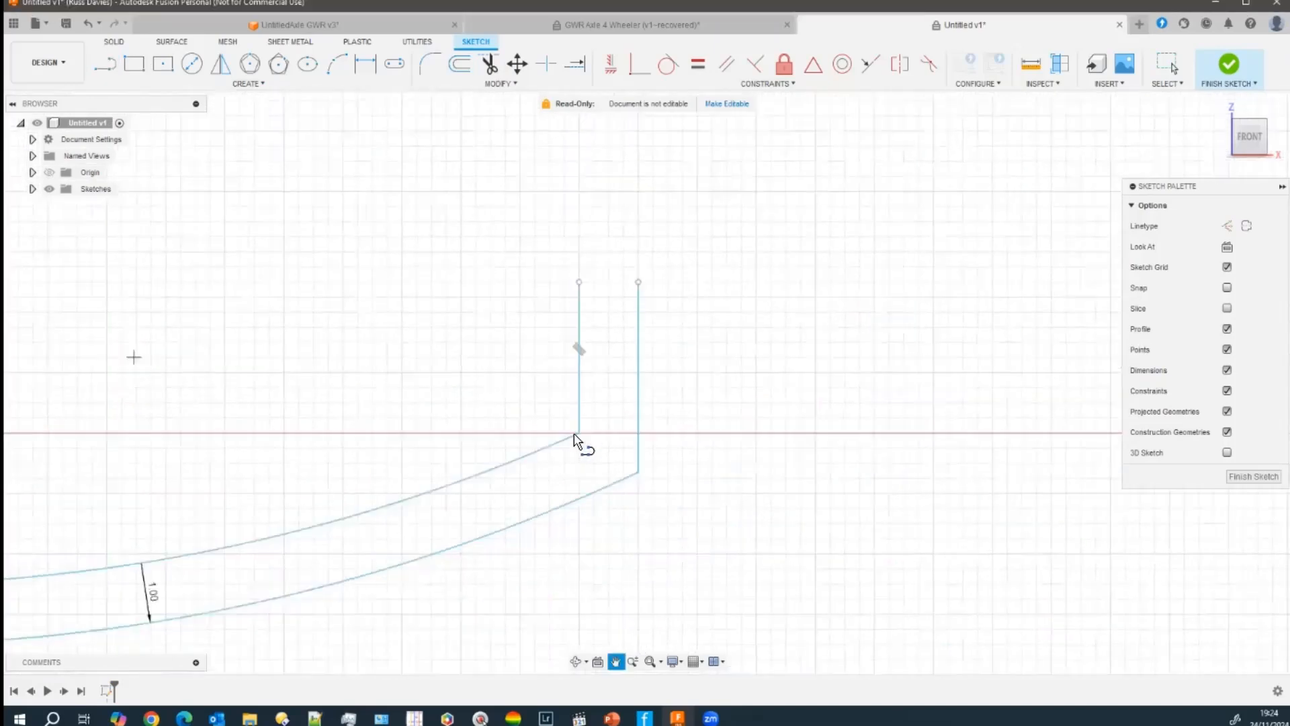
click(576, 498)
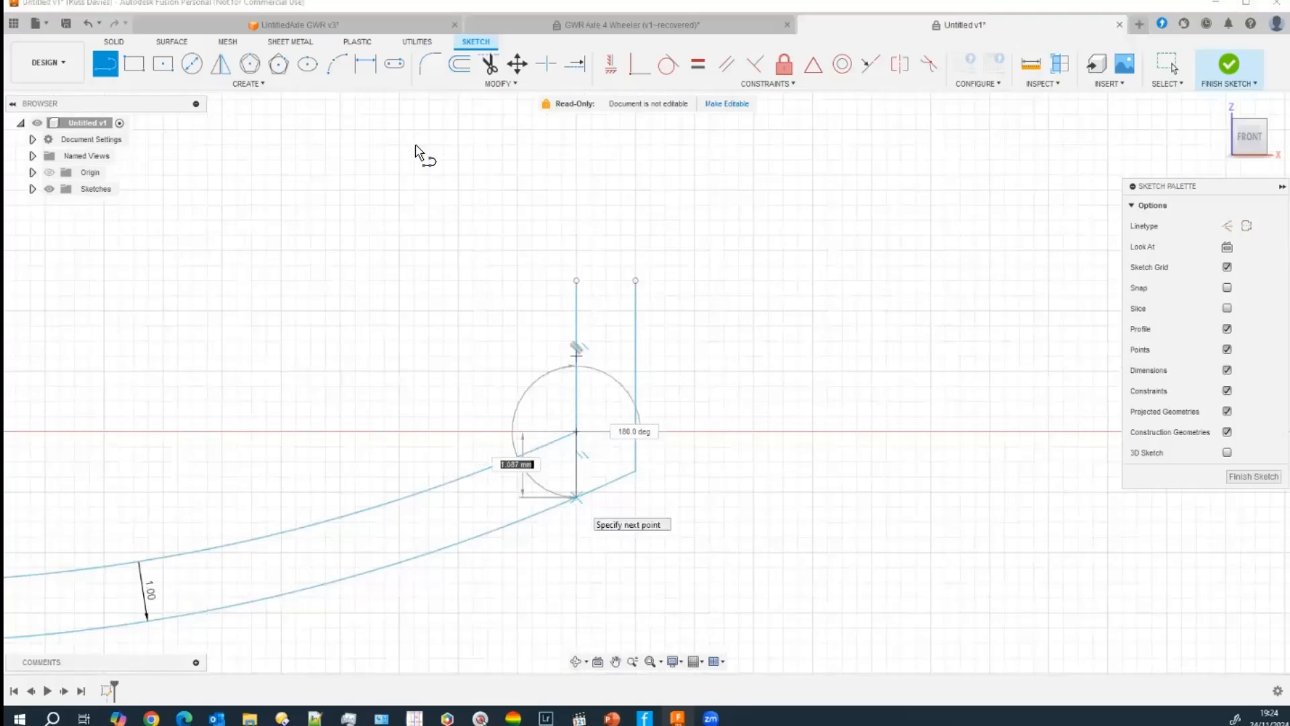
Trim the two upright lines and the overhanging outer arc piece at the profile's +X end
click(490, 67)
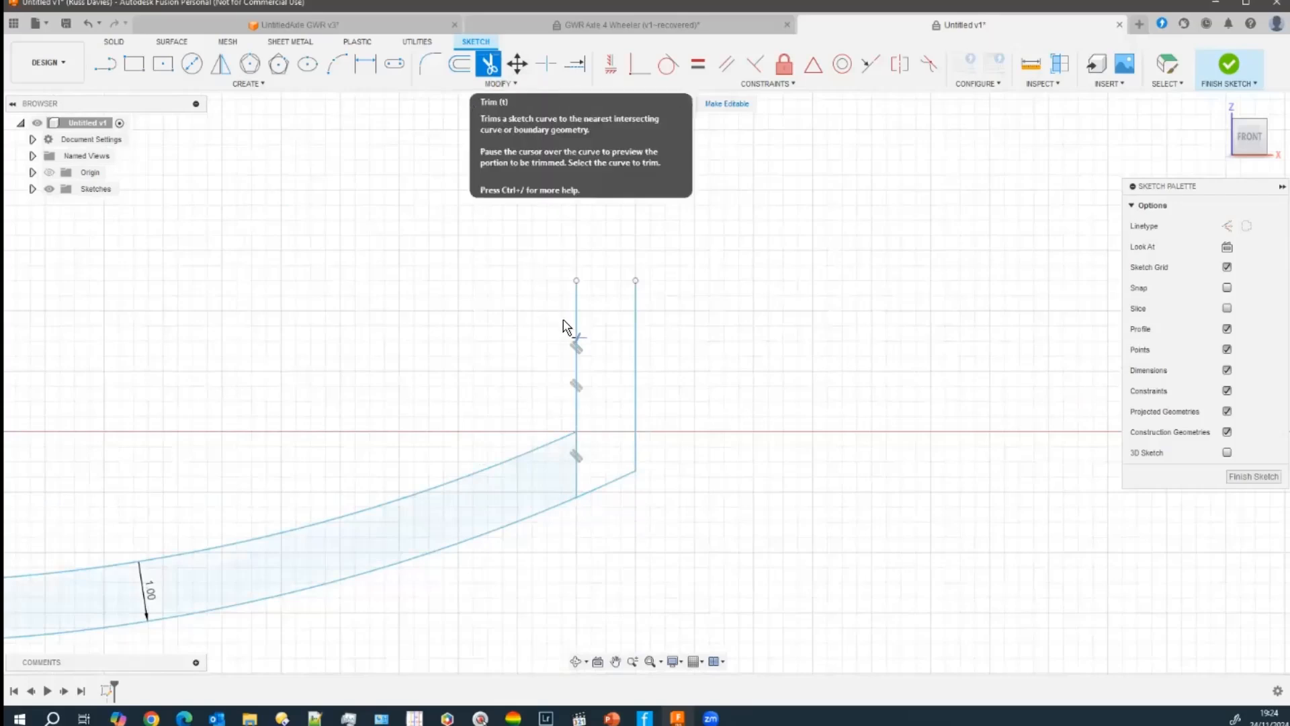
click(577, 339)
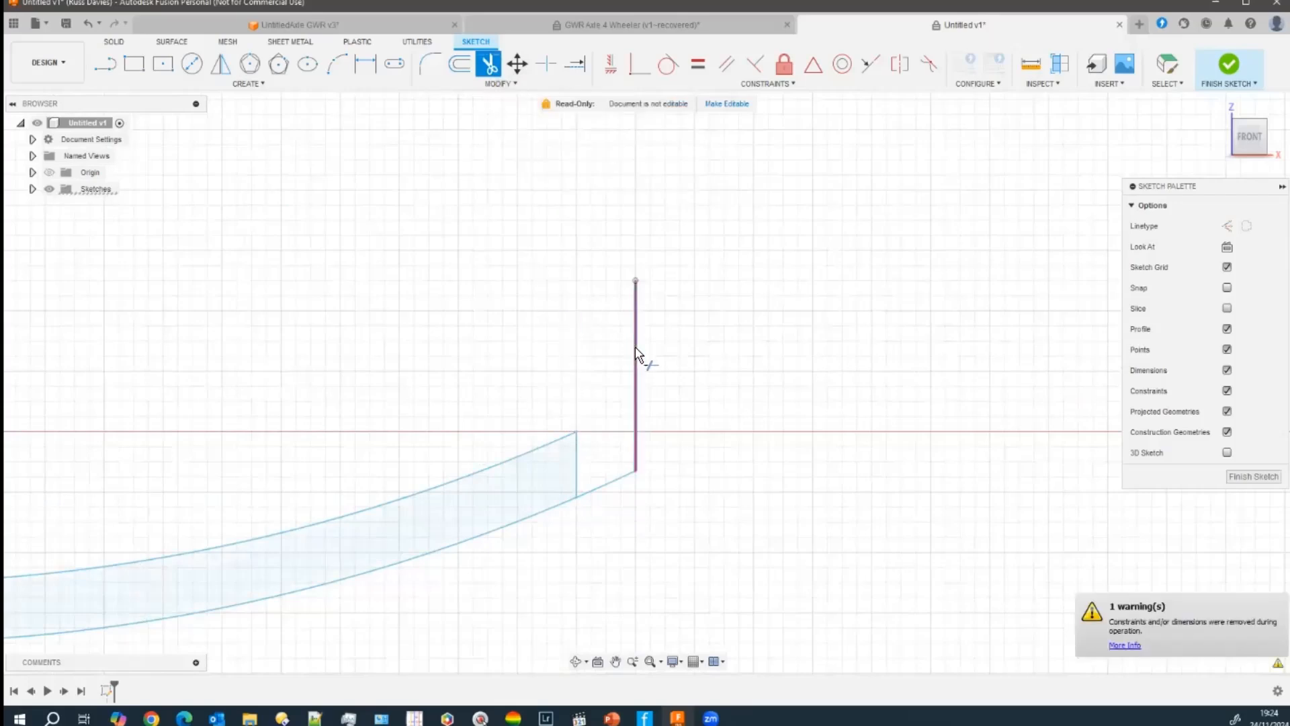
click(637, 354)
click(627, 483)
key(Escape)
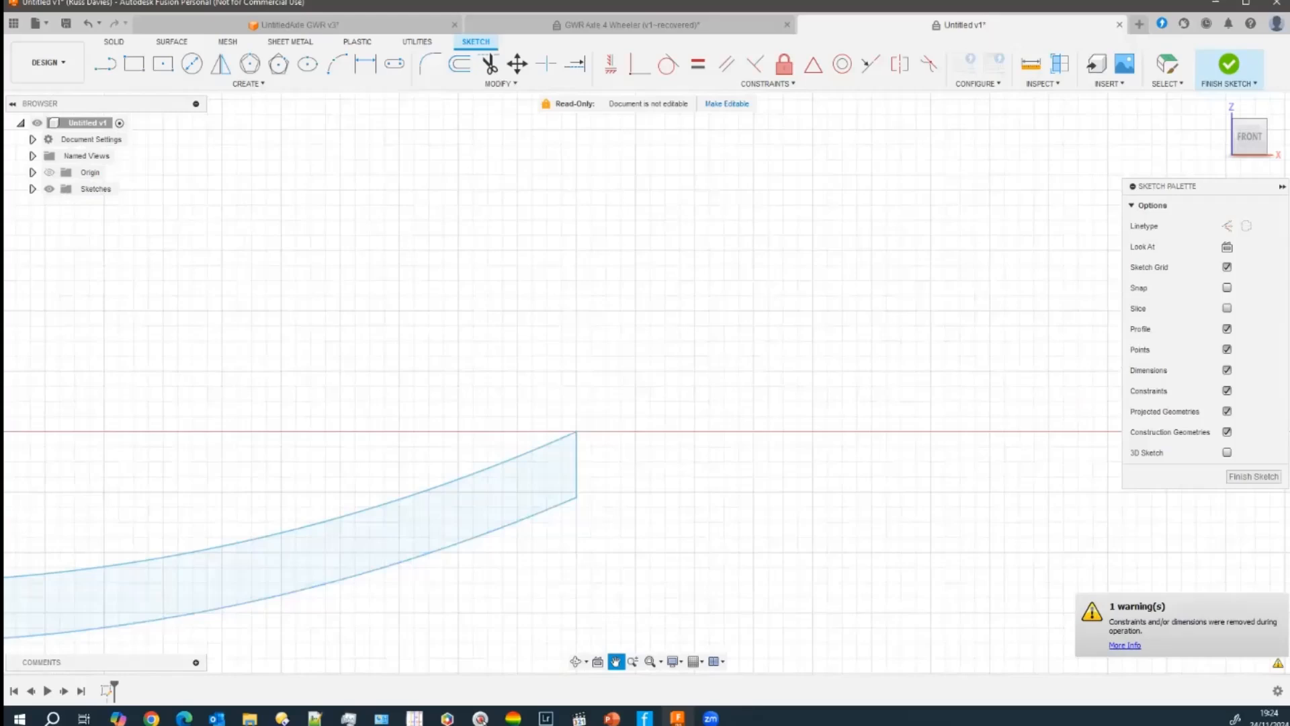
Trim the two upright lines and the overhanging outer arc piece at the profile's -X end
mouse_move(304, 303)
middle_down()
mouse_move(501, 311)
mouse_move(934, 264)
middle_up()
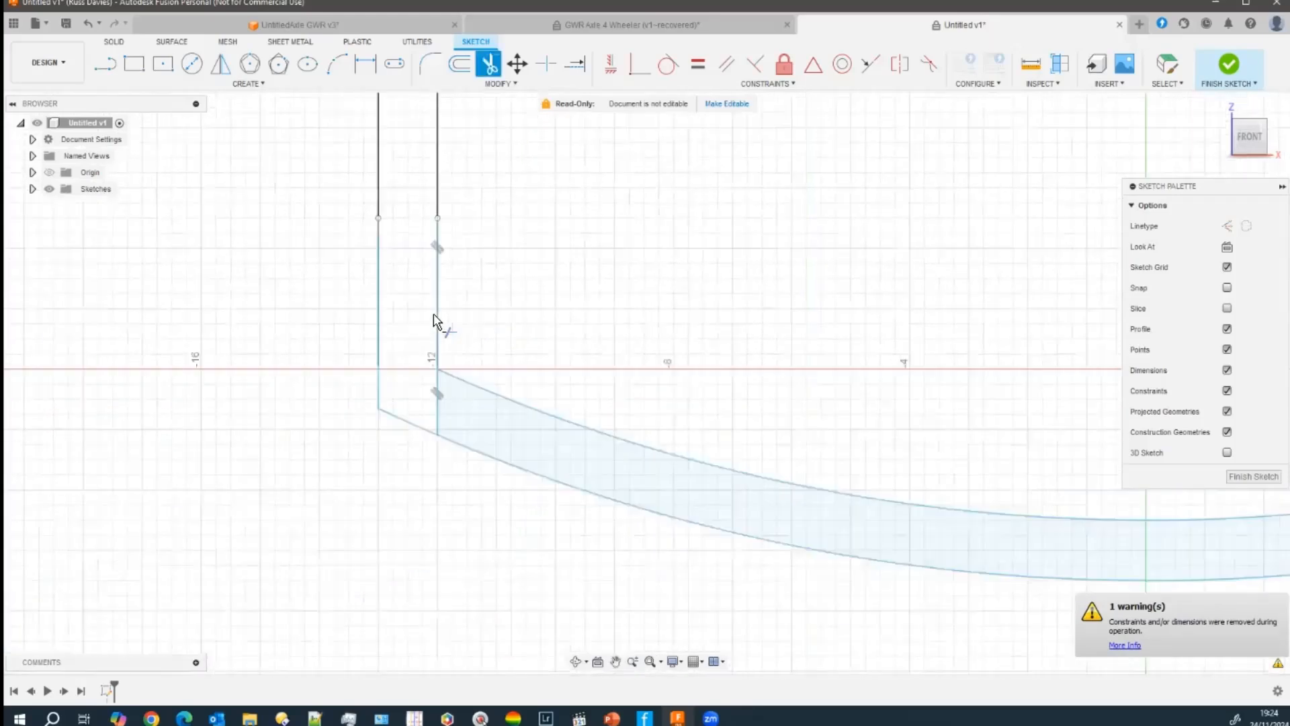
click(436, 319)
click(379, 326)
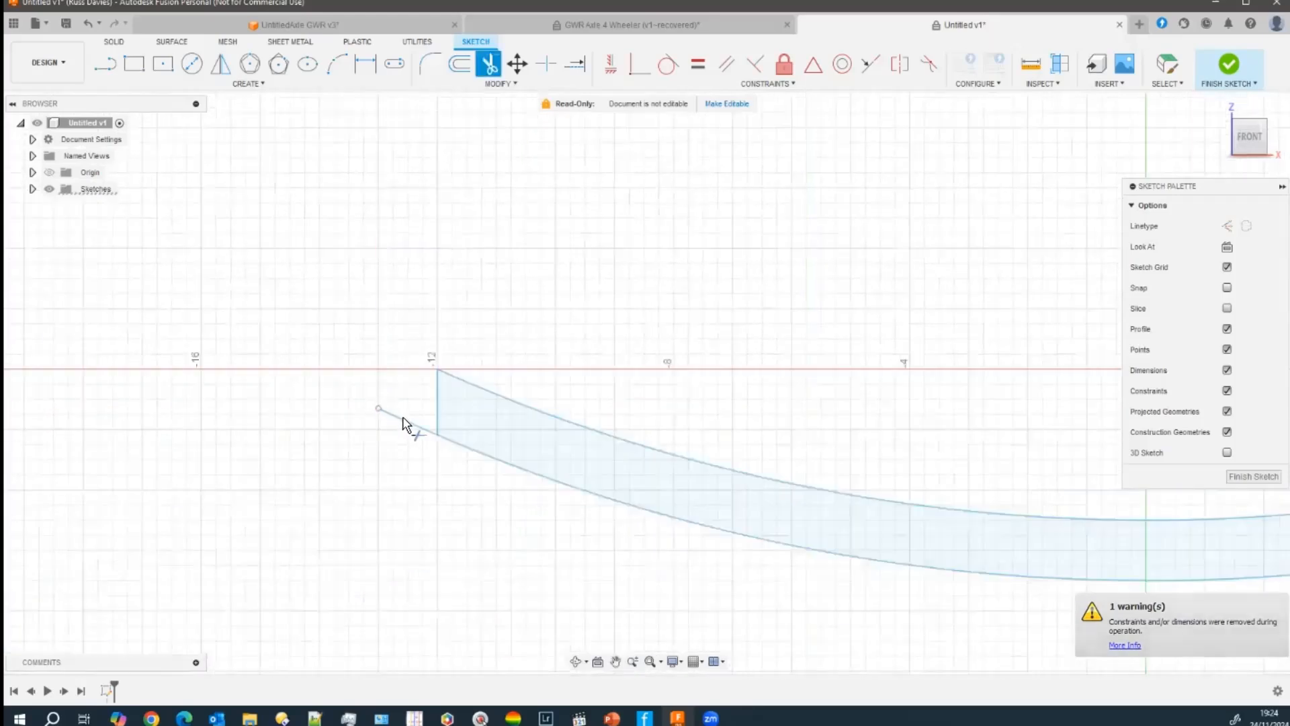
click(404, 421)
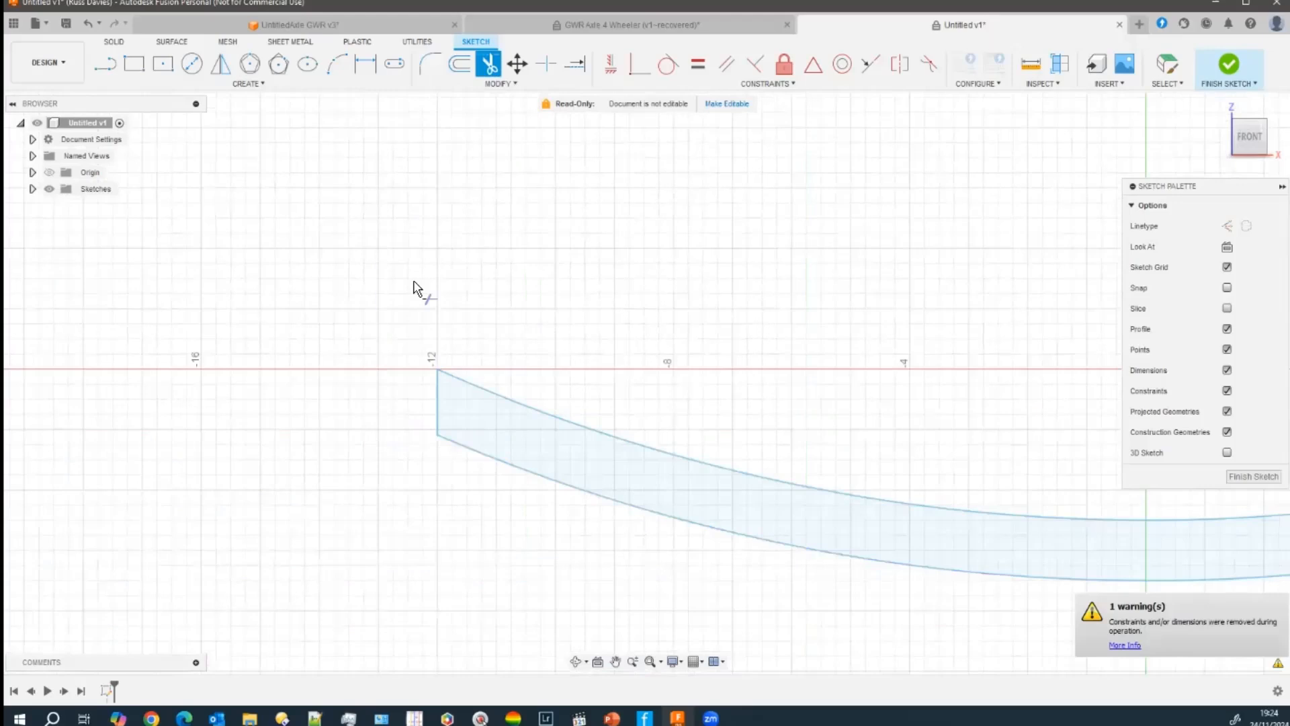
Finish the sketch of the curved spring leaf profile
middle_click(467, 321)
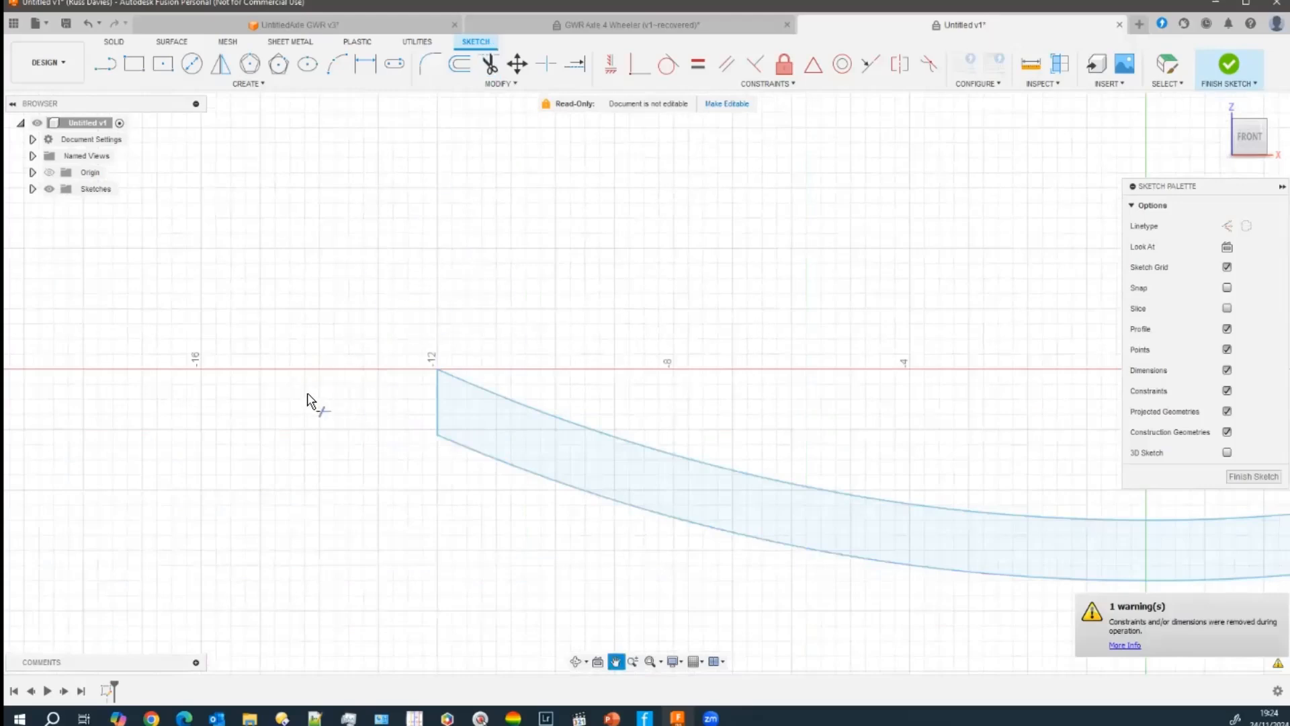
middle_drag(392, 433, 255, 426)
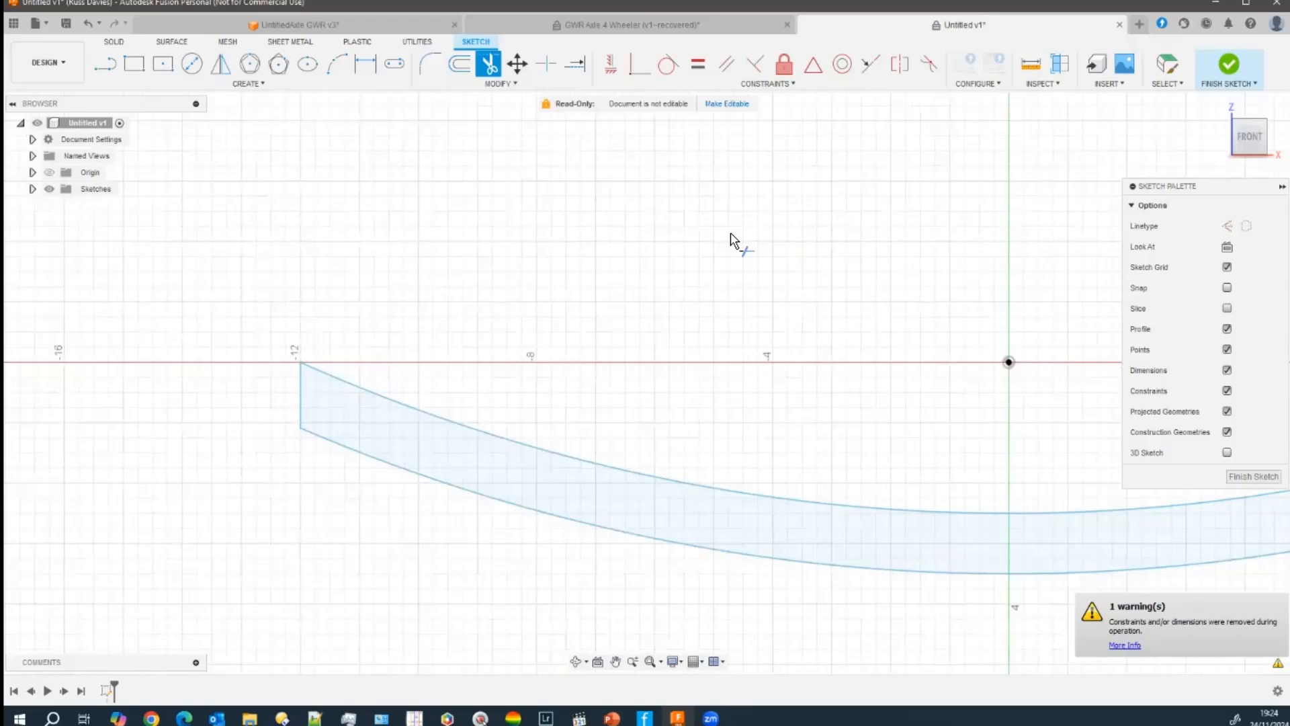
scroll(437, 259, down, 4)
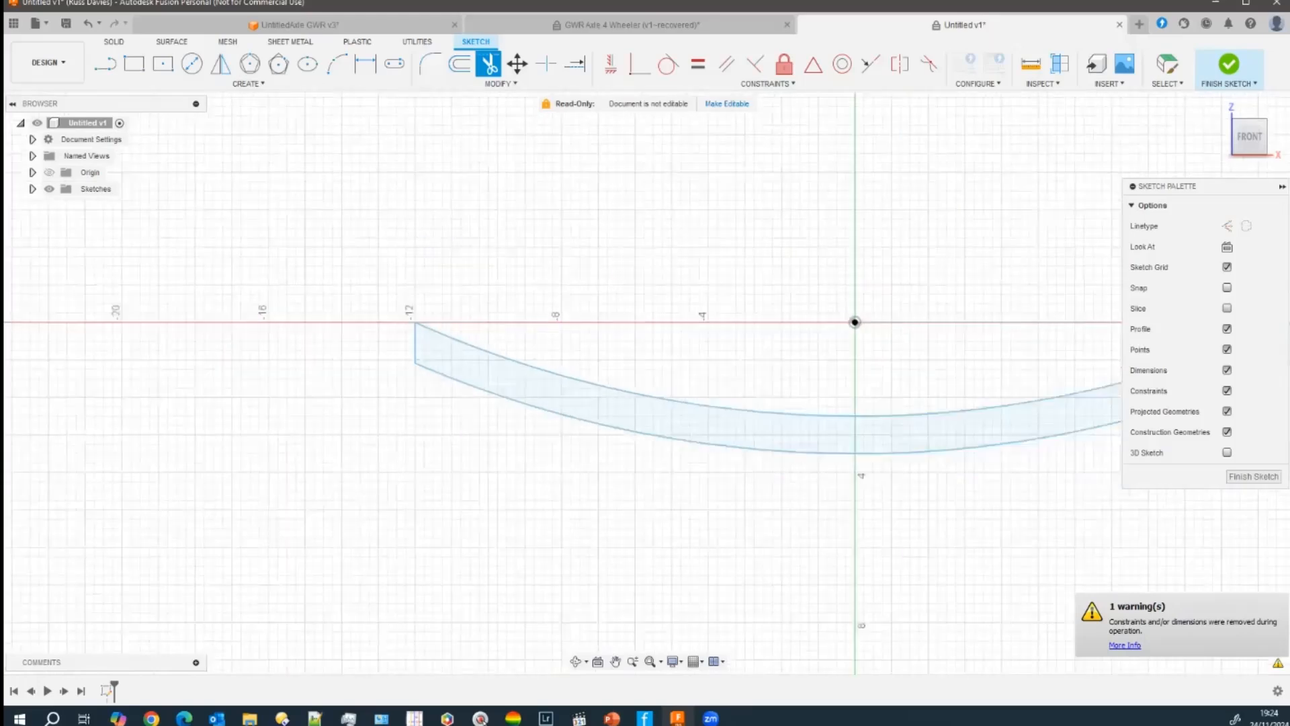
middle_drag(855, 322, 568, 344)
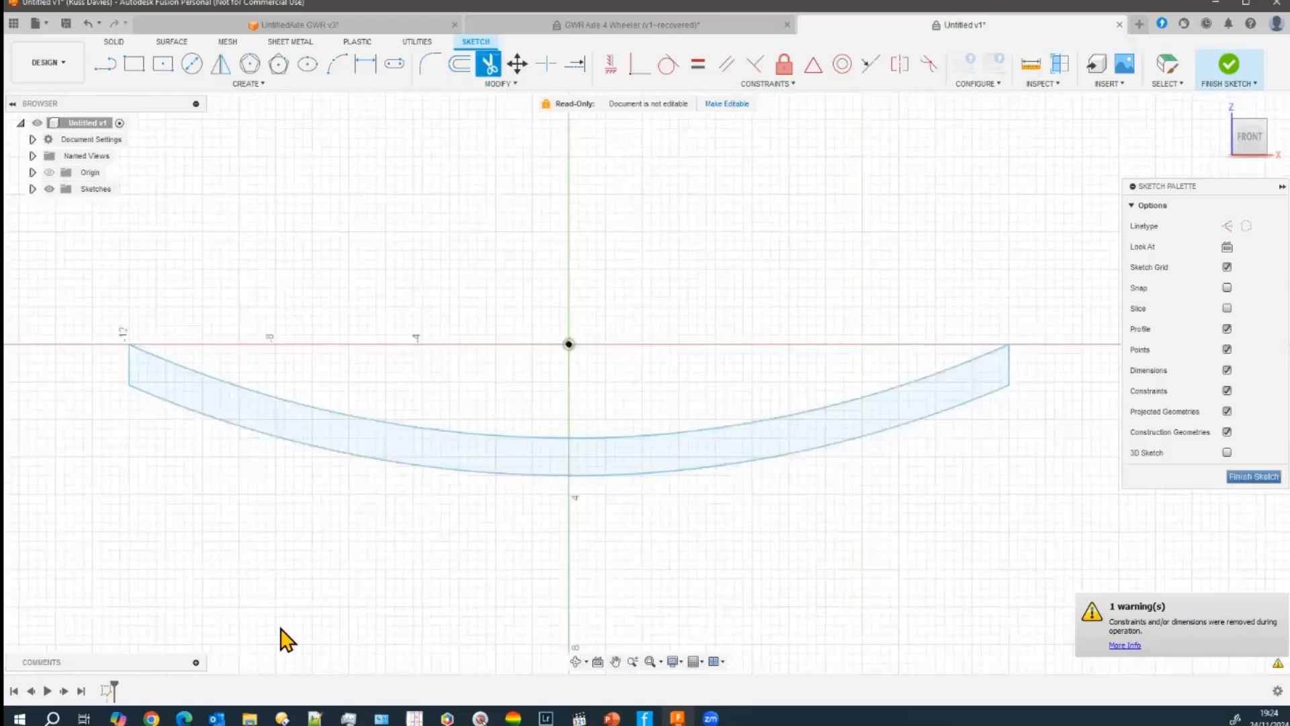
shift+middle_drag(252, 578, 273, 607)
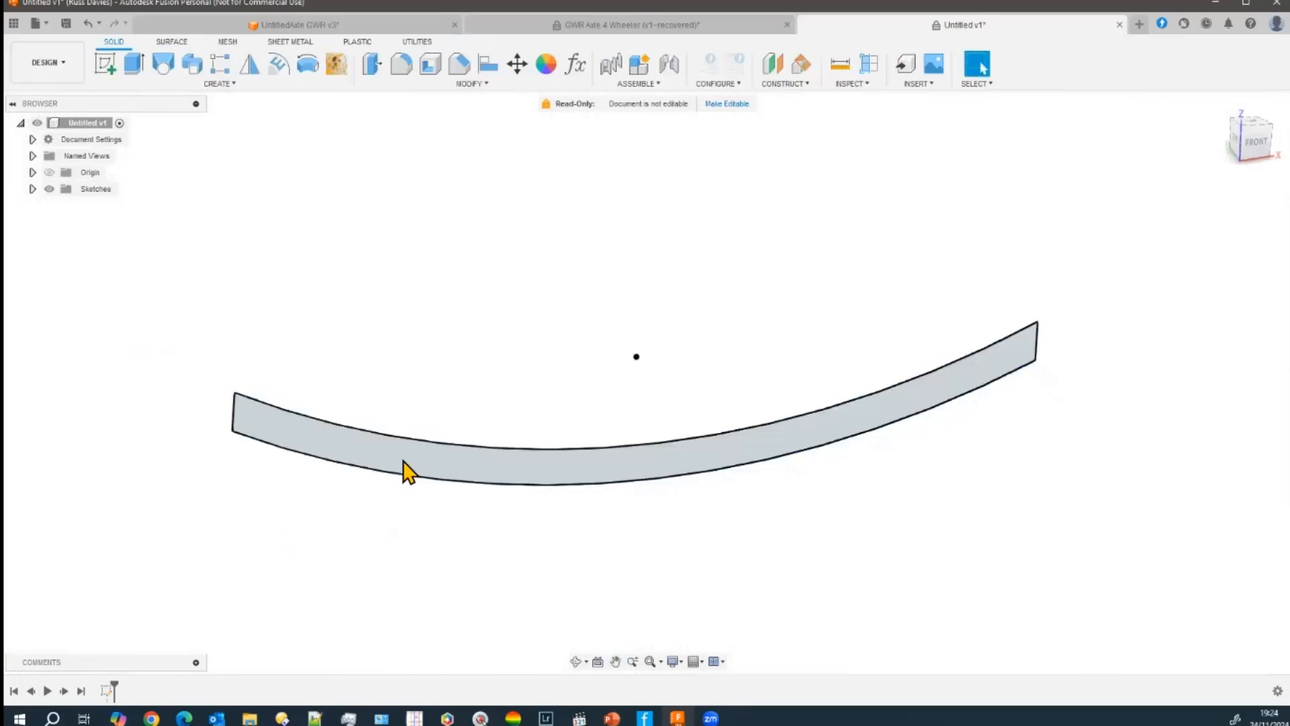
Extrude the curved spring leaf profile 2 mm as a new body
click(134, 66)
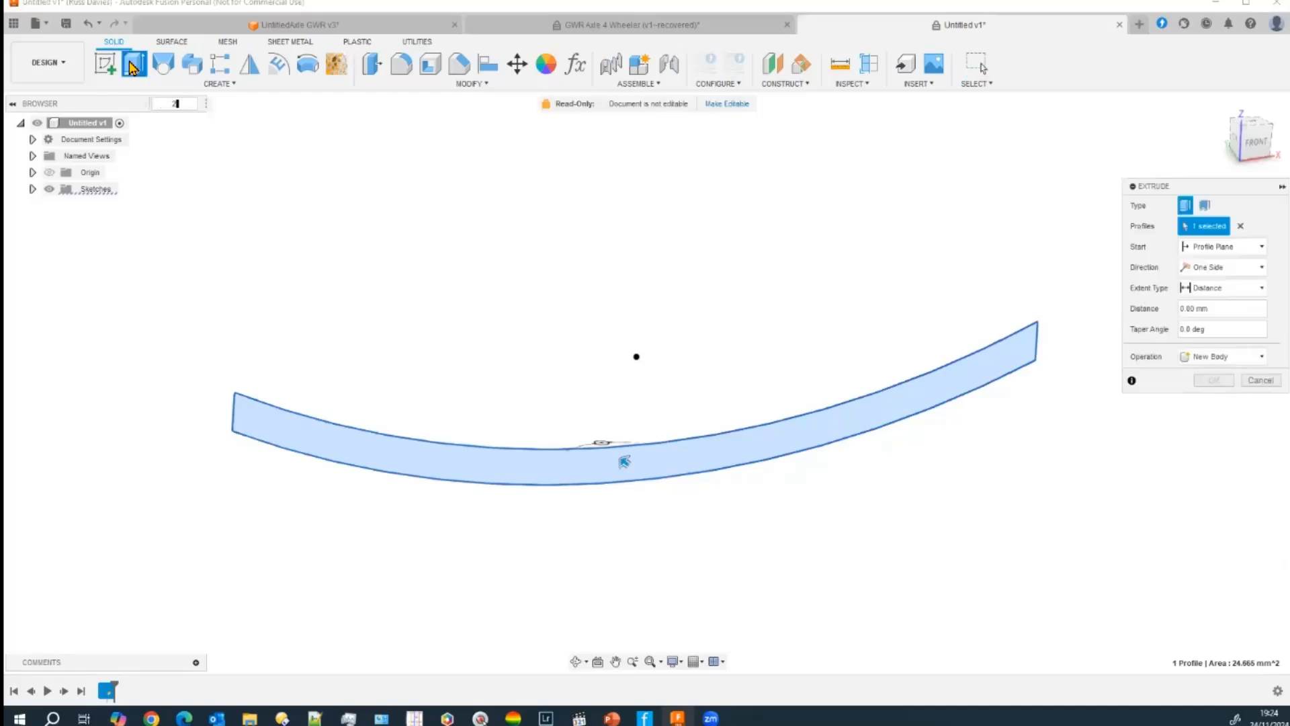
key(Return)
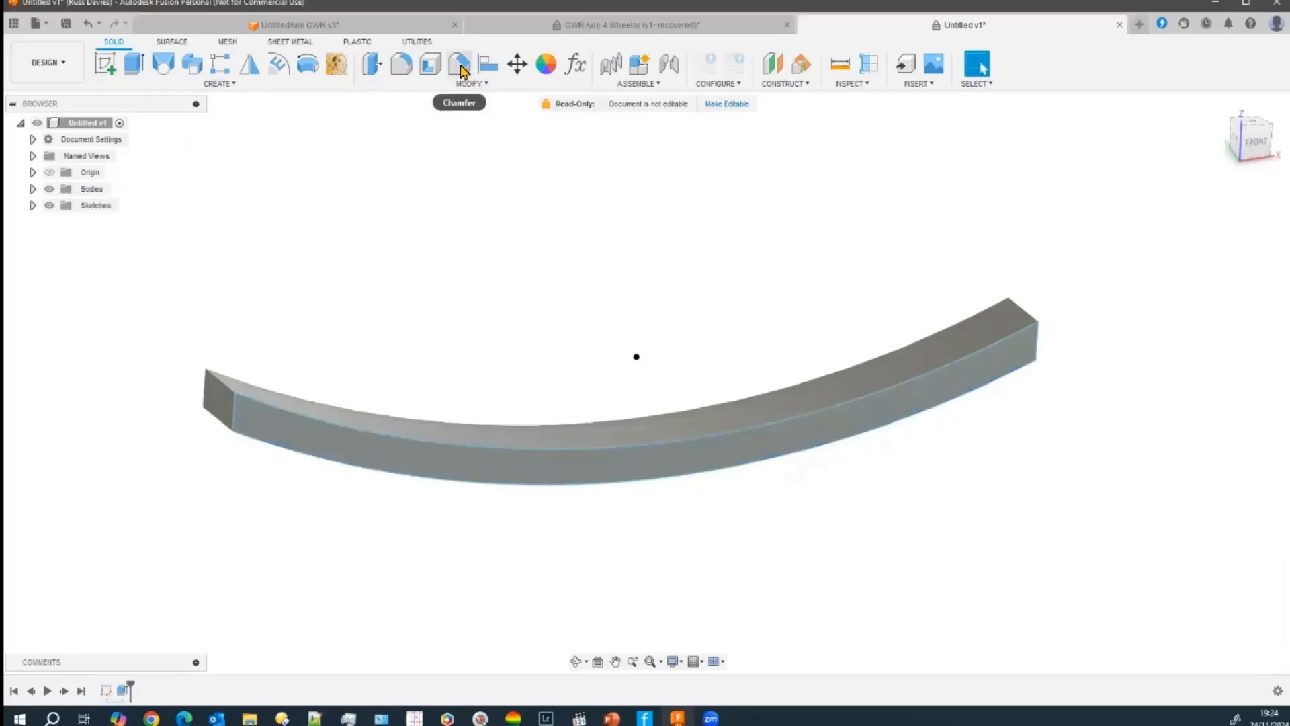
Chamfer the two long curved front edges of the leaf, upper and lower, with an equal distance of 0.3 mm
click(532, 446)
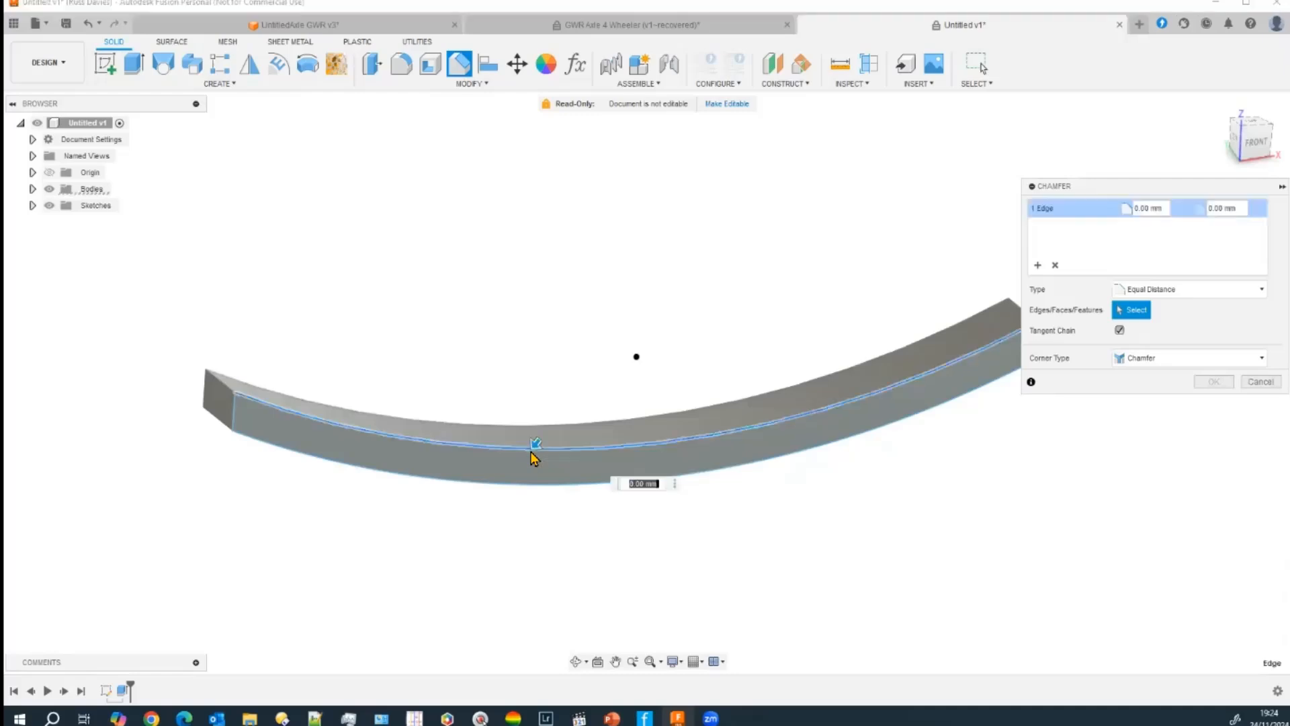
click(526, 488)
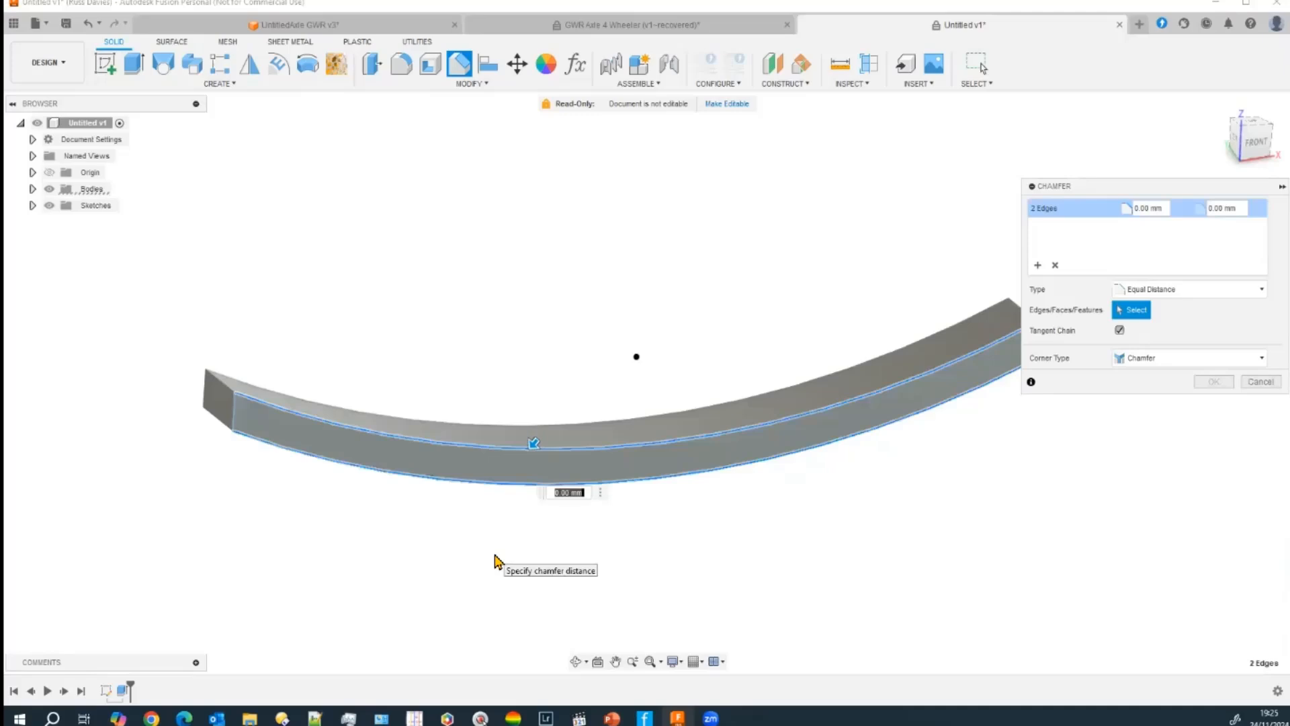
text(.)
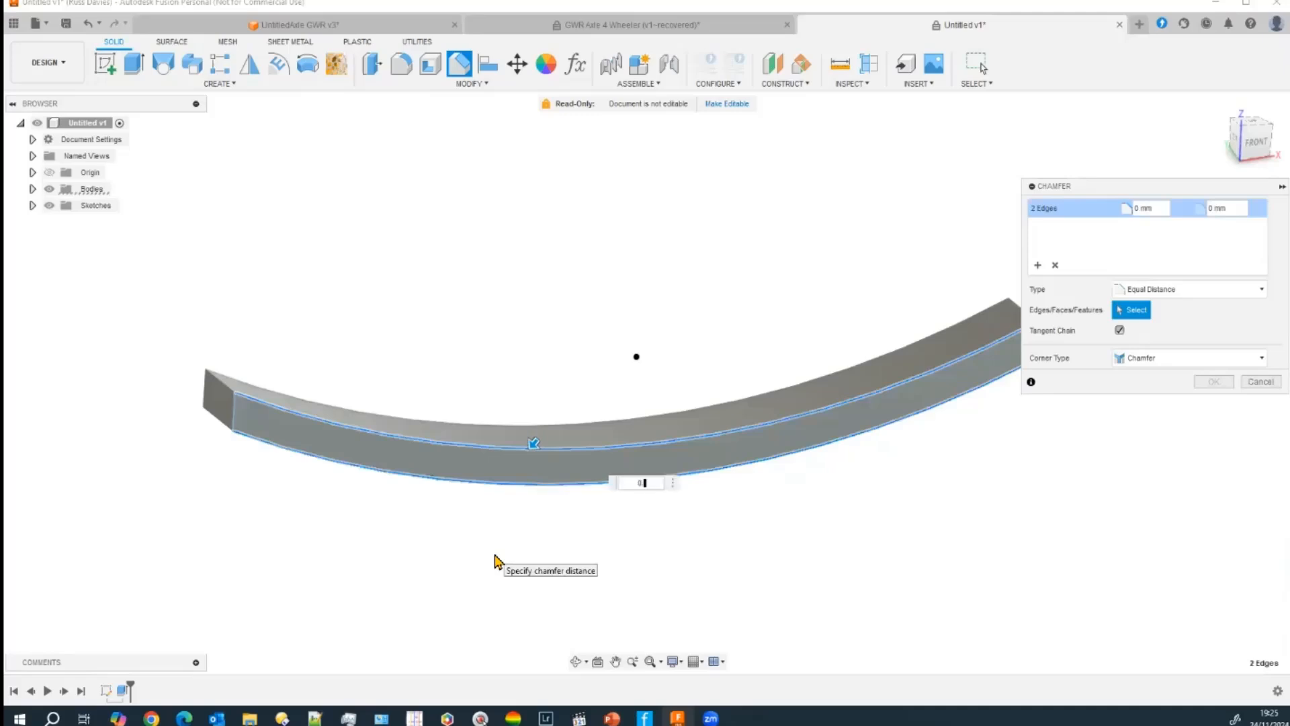
text(25)
key(Return)
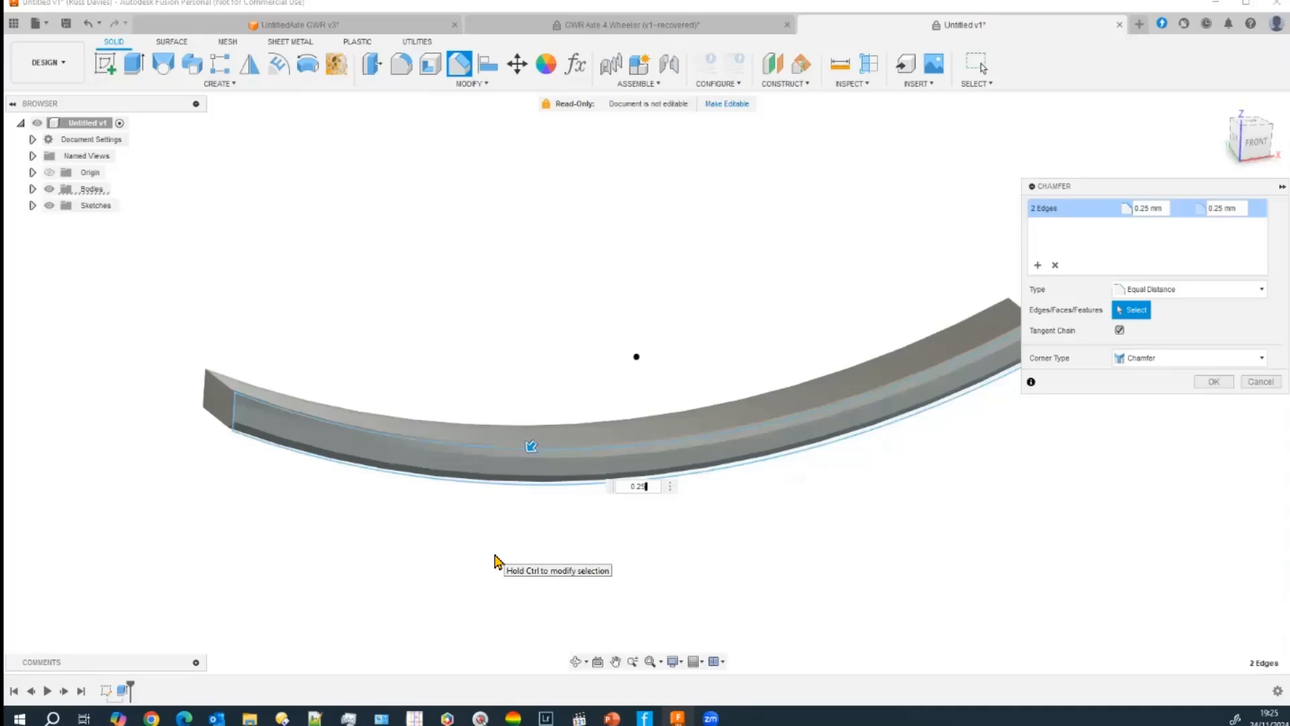
key(Return)
key(BackSpace)
key(BackSpace)
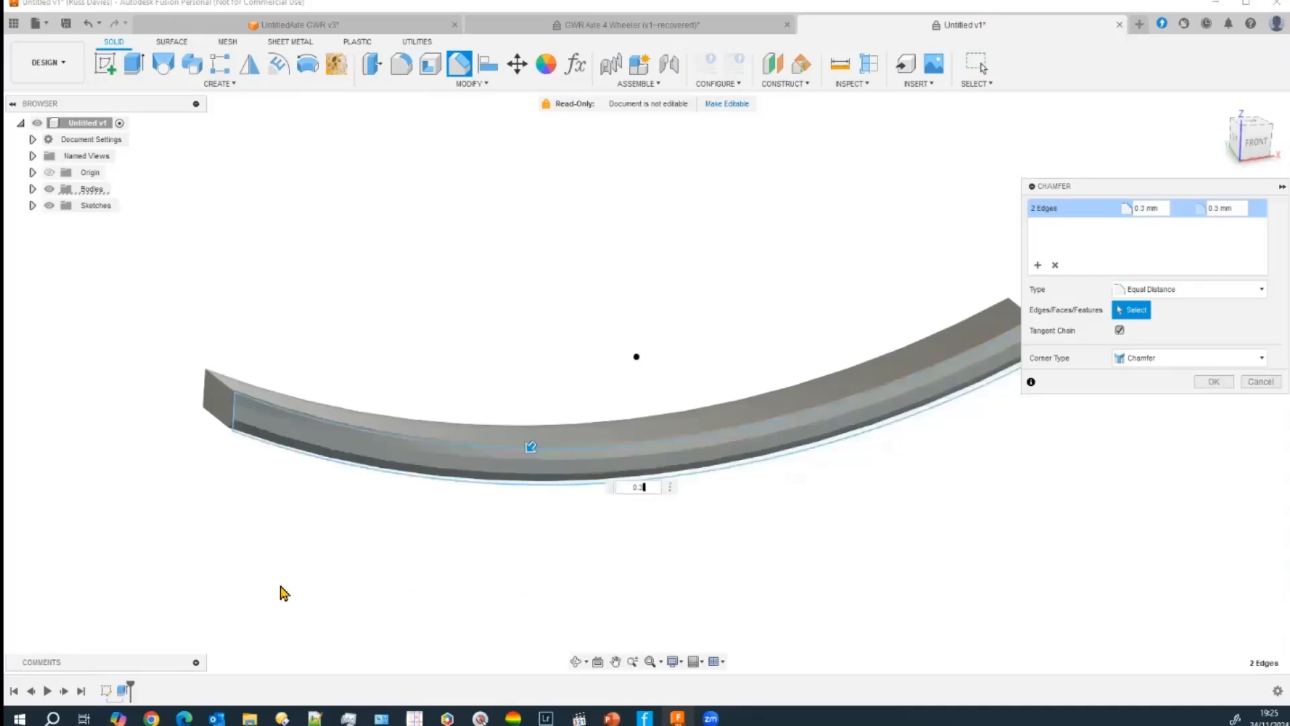
key(Escape)
Inspect the chamfered leaf, compare it with the leaf spring edges in the GWR Axle 4 Wheeler design, and return to the untitled design
shift+middle_drag(253, 576, 269, 544)
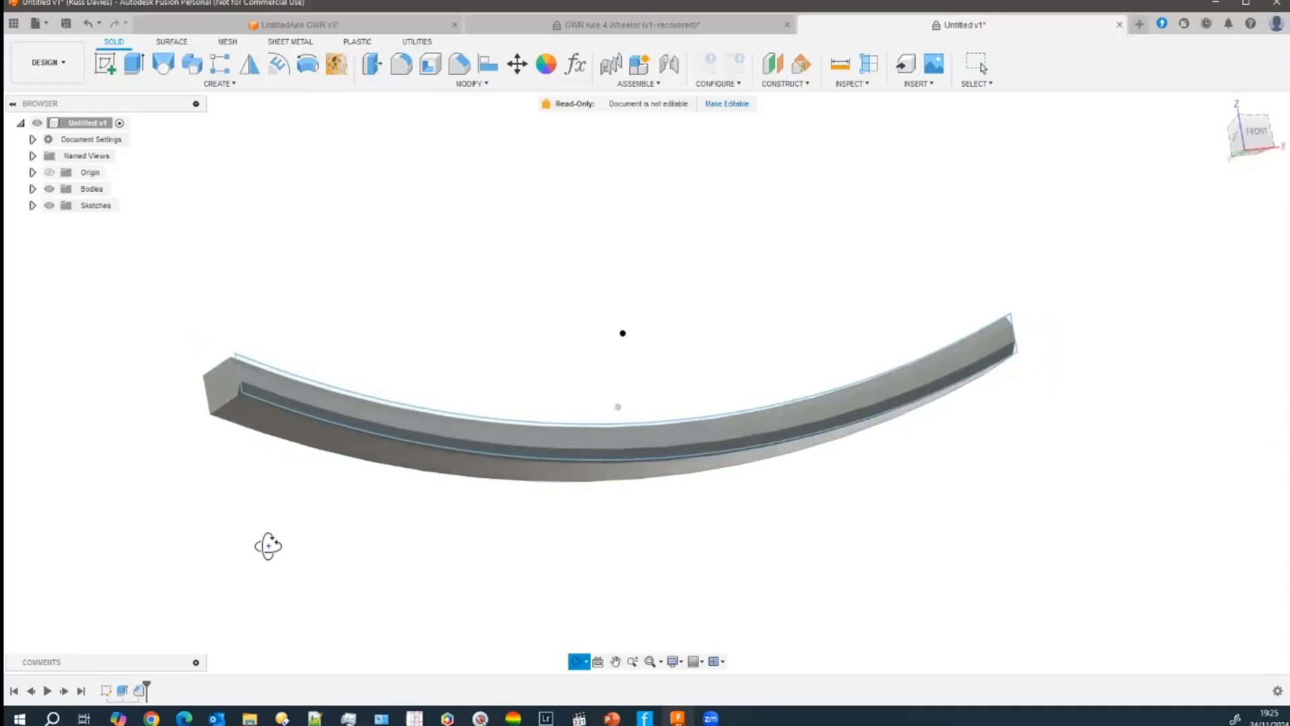
shift+middle_drag(241, 463, 239, 507)
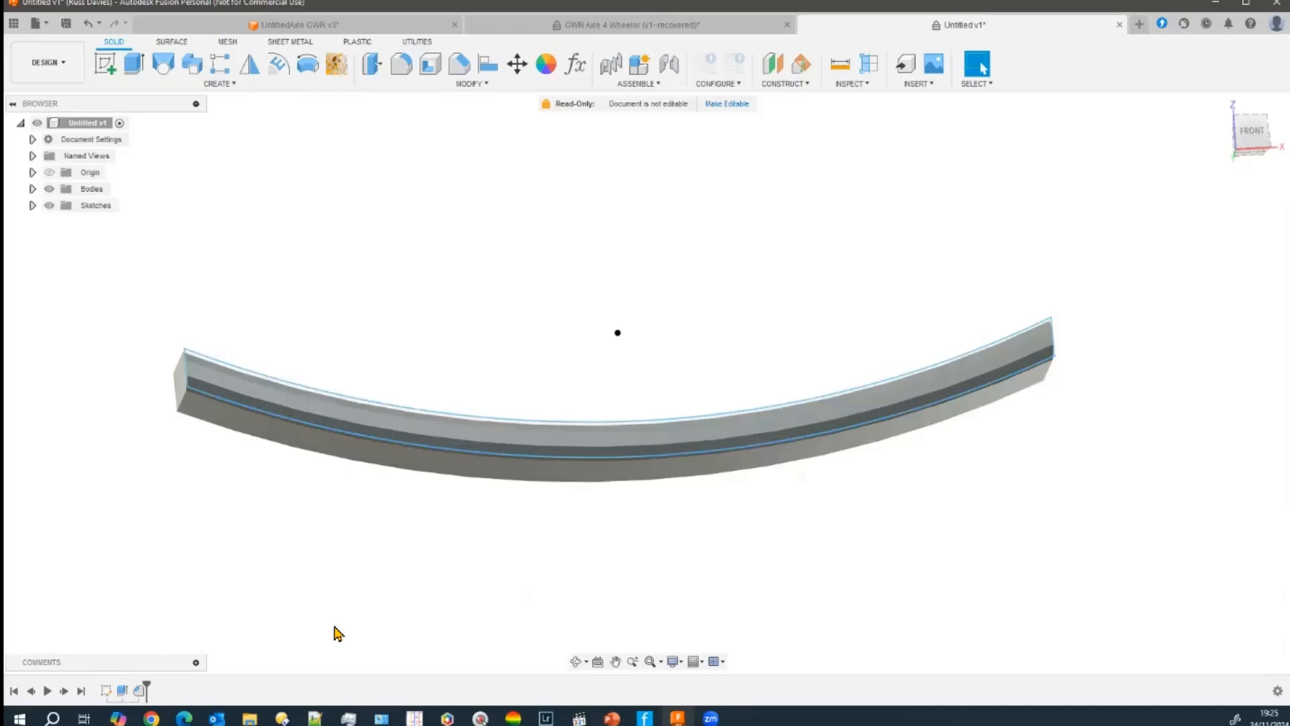
click(574, 27)
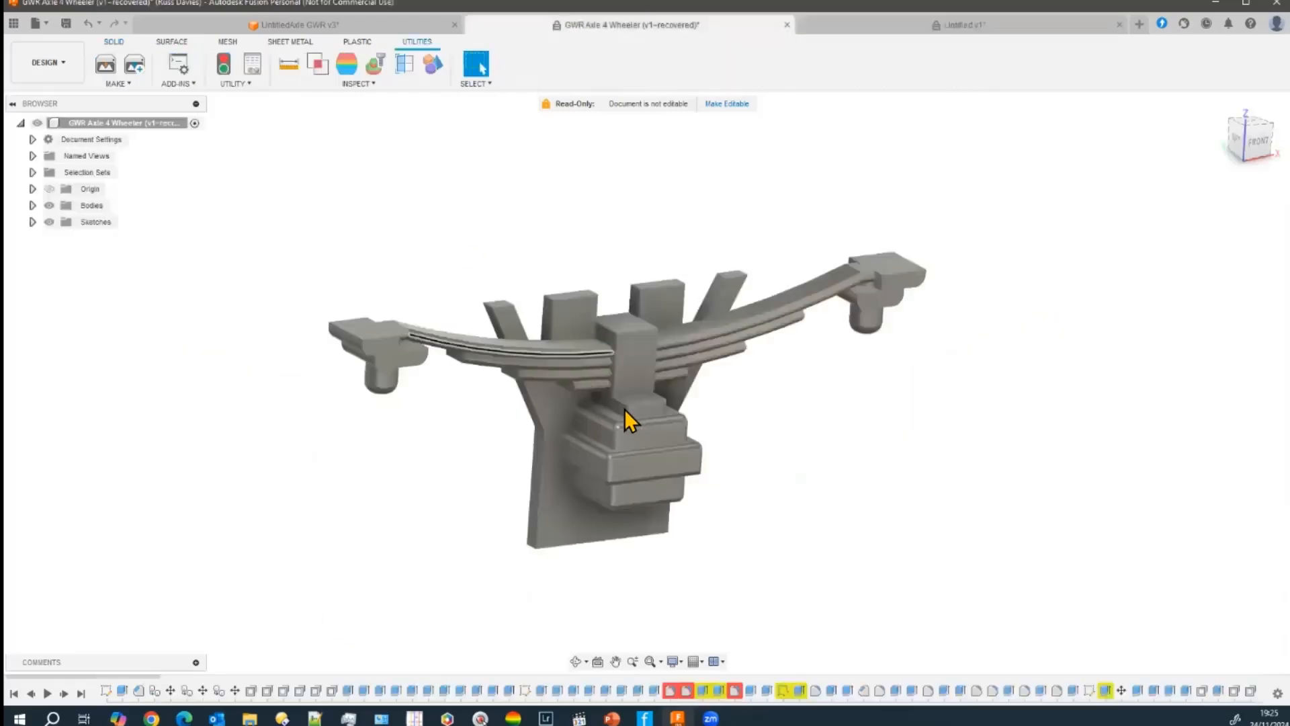
scroll(786, 484, up, 5)
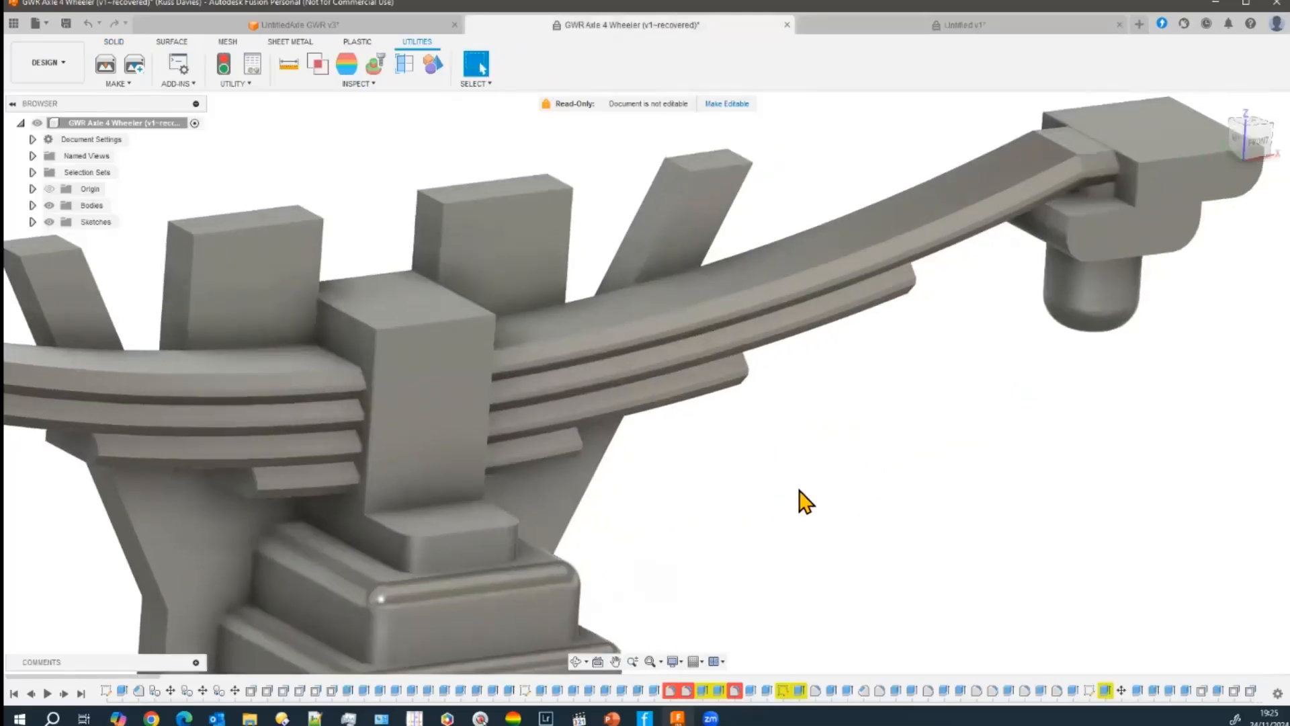
shift+middle_drag(755, 478, 870, 228)
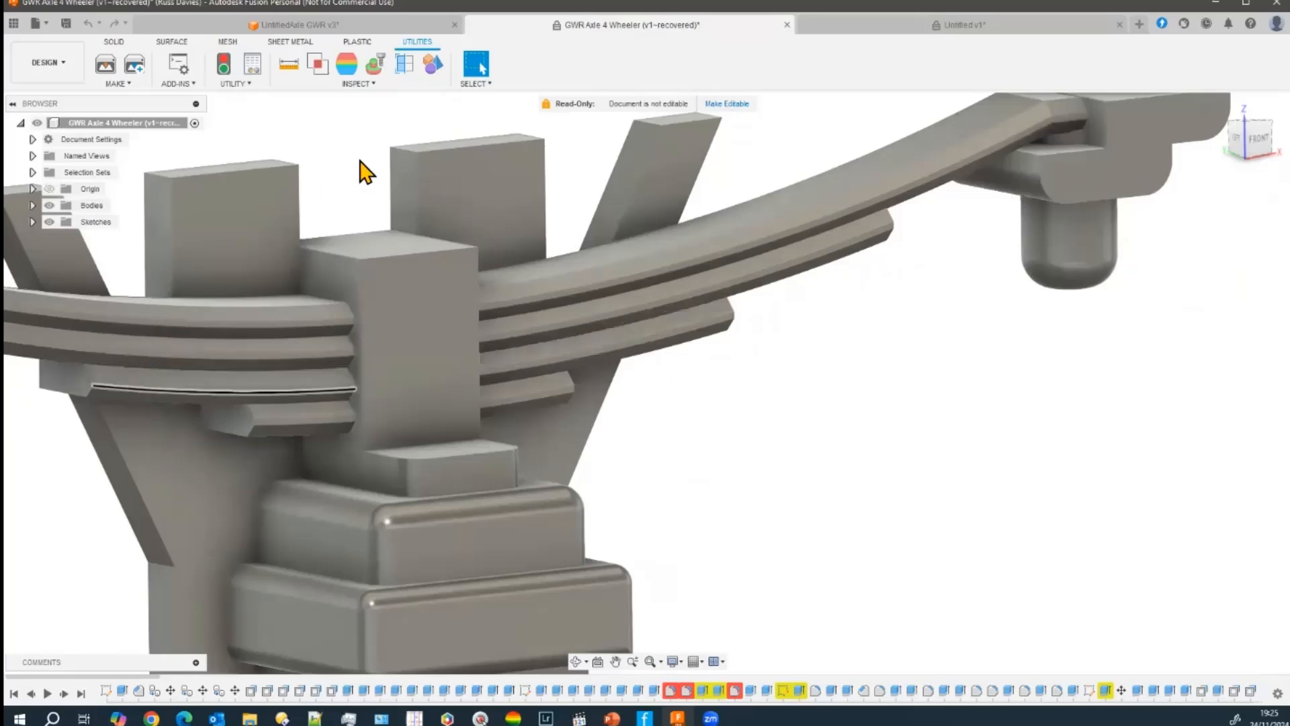
click(898, 26)
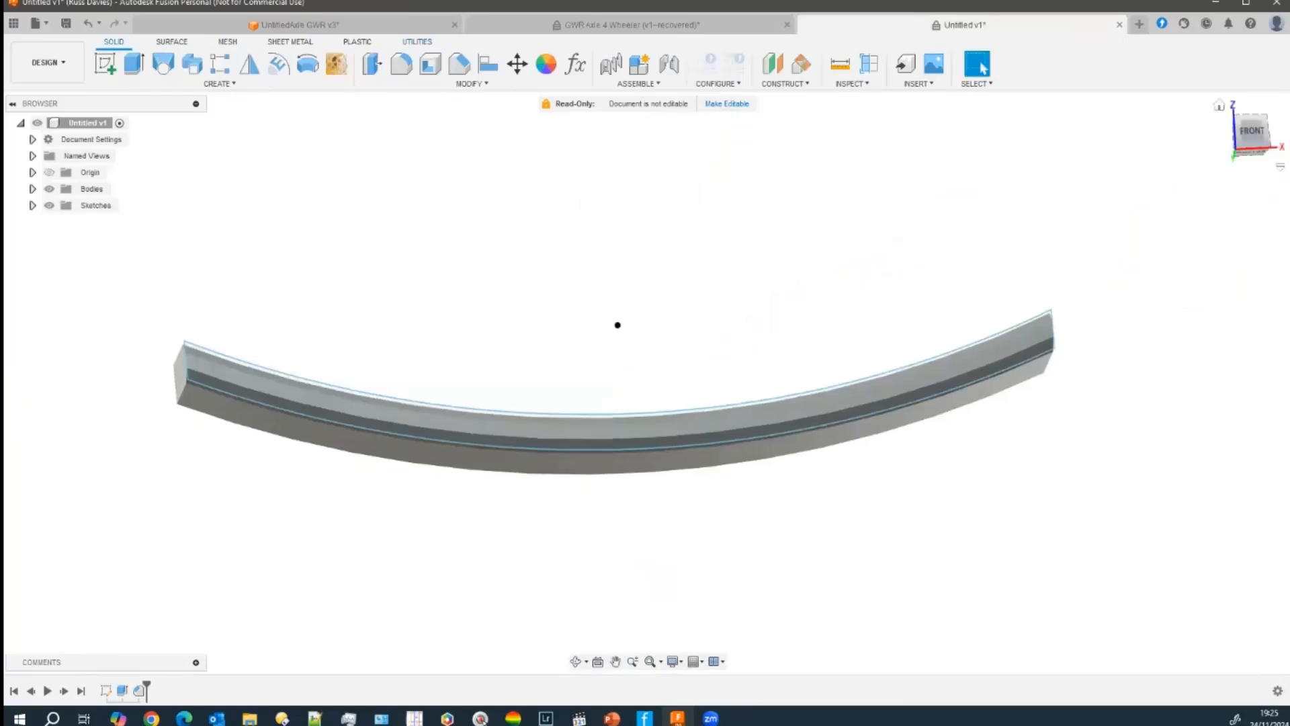
Set up a rectangular pattern of the leaf body along the vertical Z axis with a quantity of 4
middle_drag(733, 244, 711, 190)
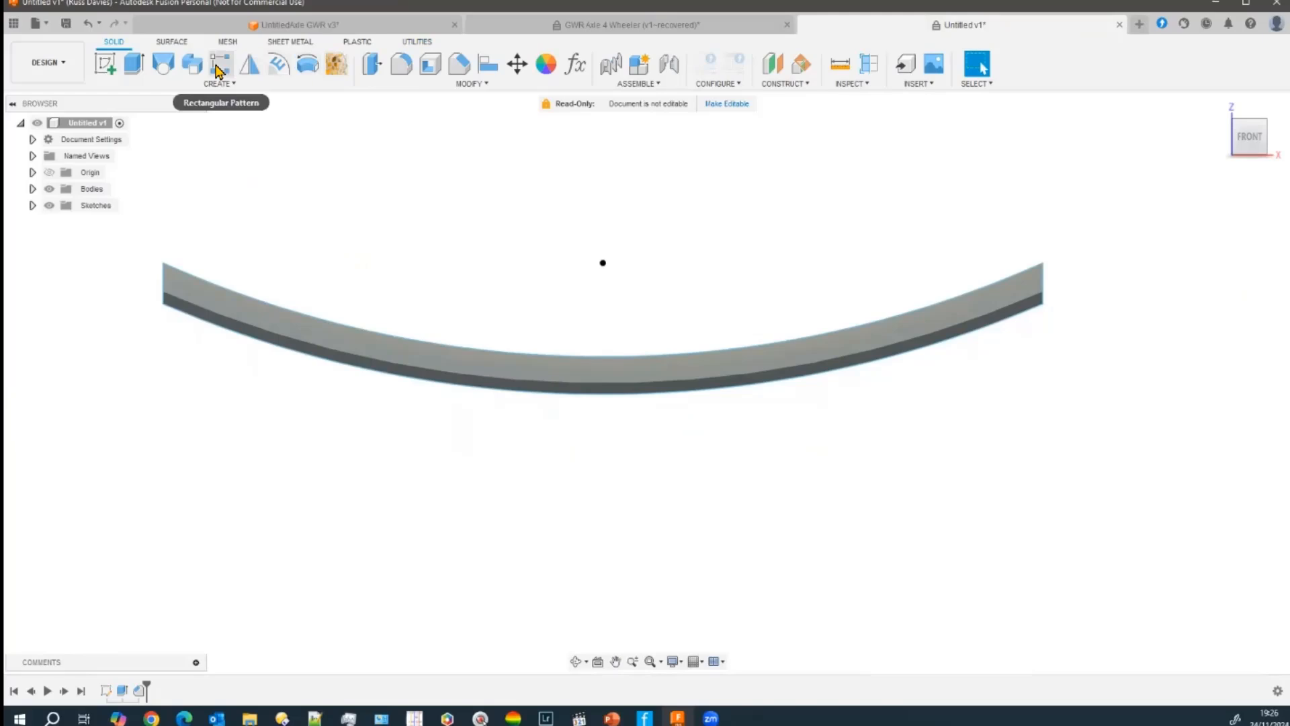
click(217, 69)
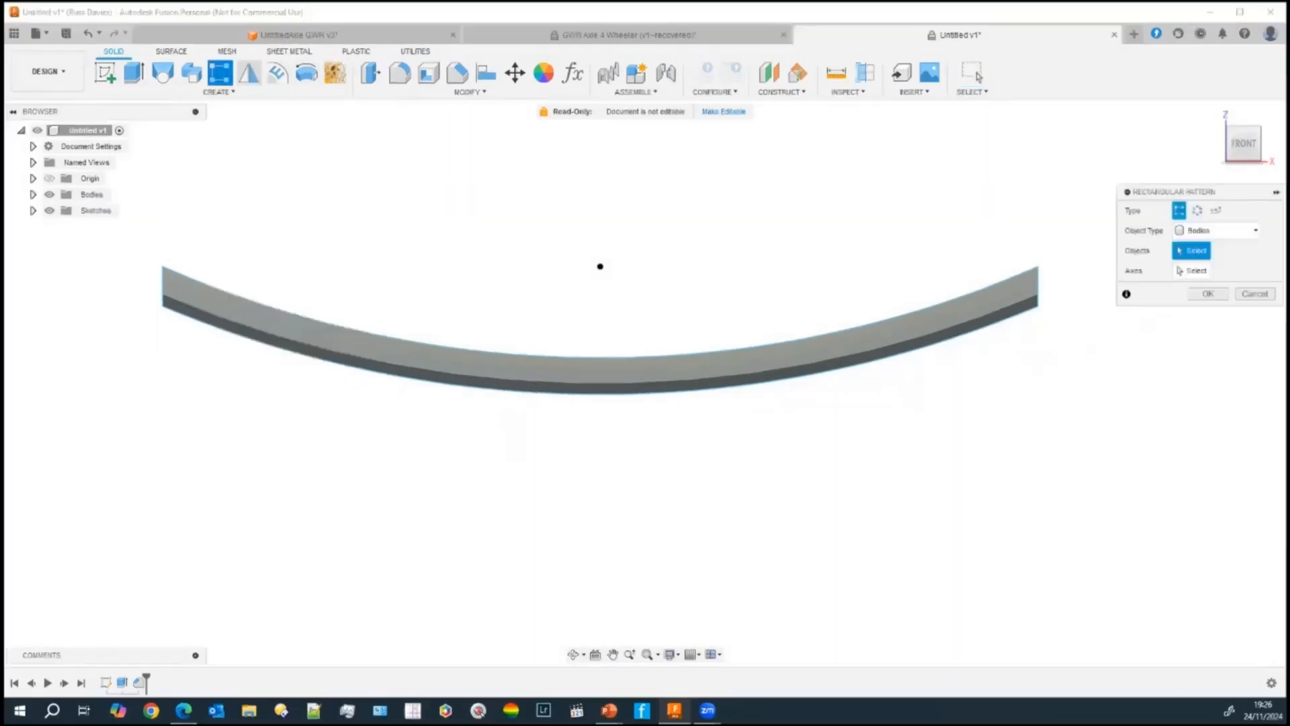
click(757, 363)
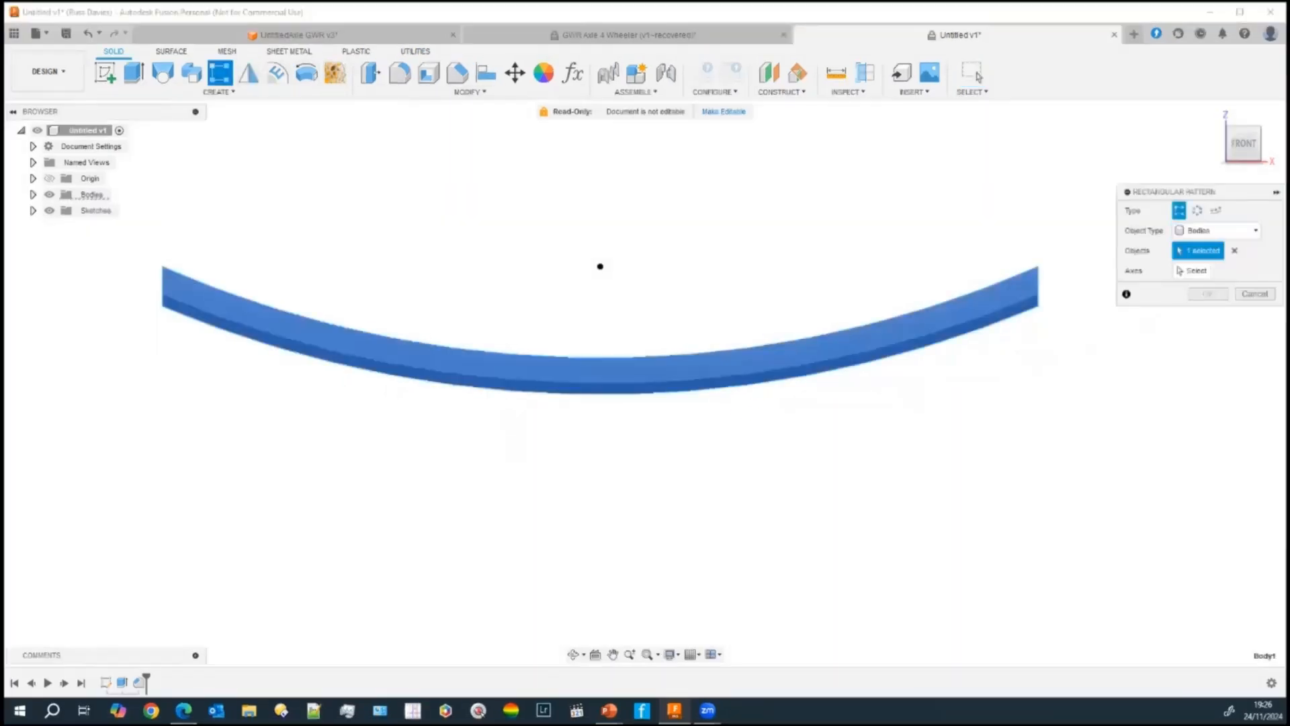
click(1192, 270)
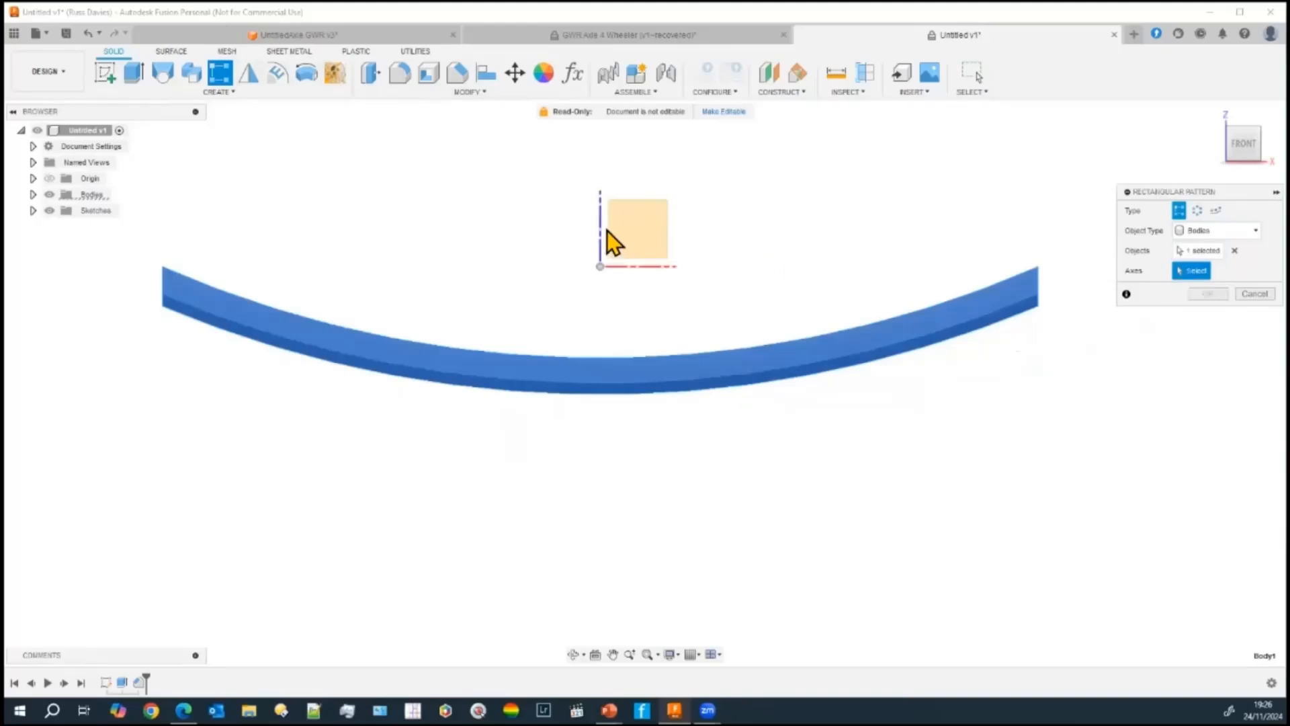
click(605, 239)
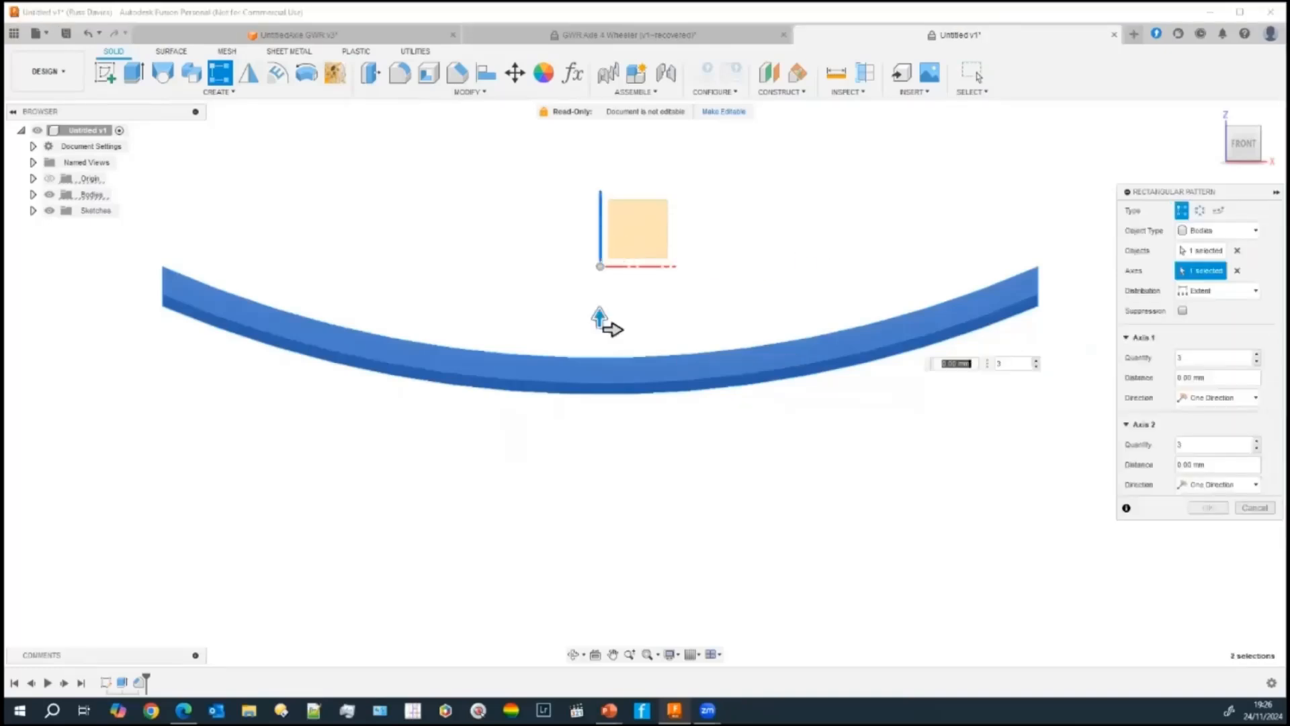
key(Tab)
text(4)
Set the pattern's extent distance to -3 mm along Z and complete the downward stack of leaves
drag(603, 321, 612, 443)
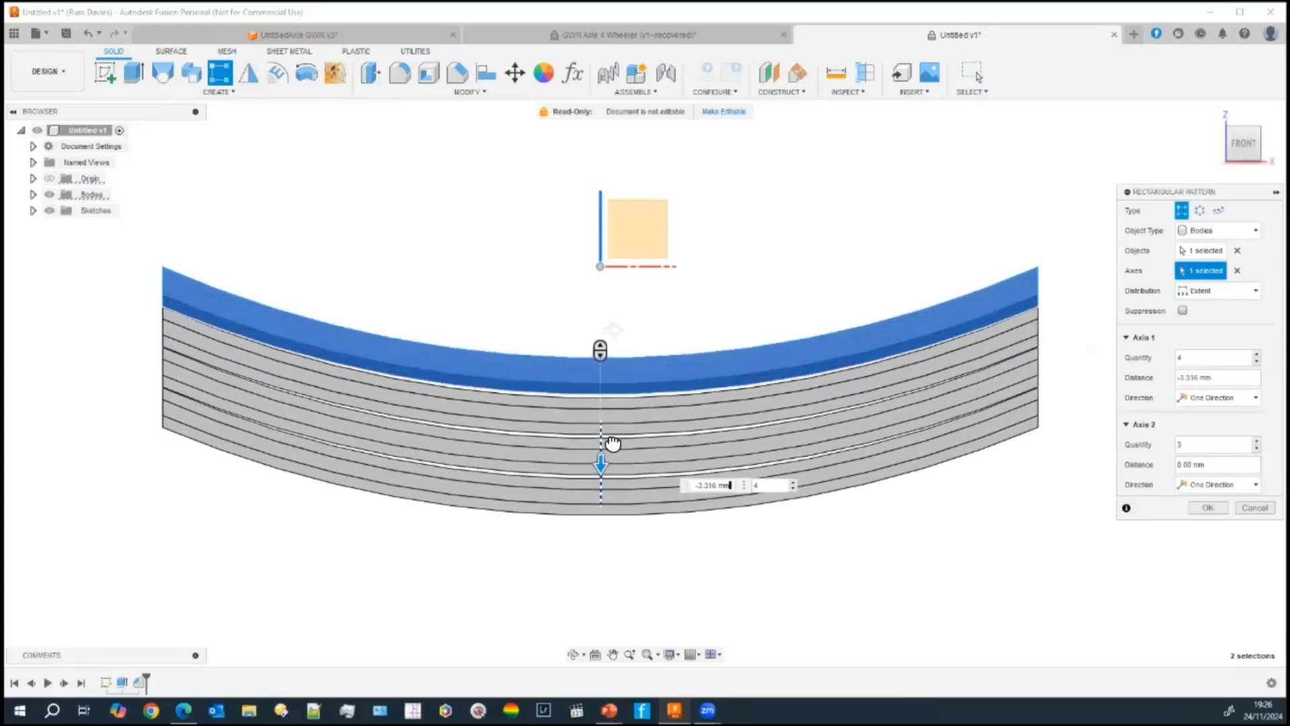
drag(613, 446, 606, 438)
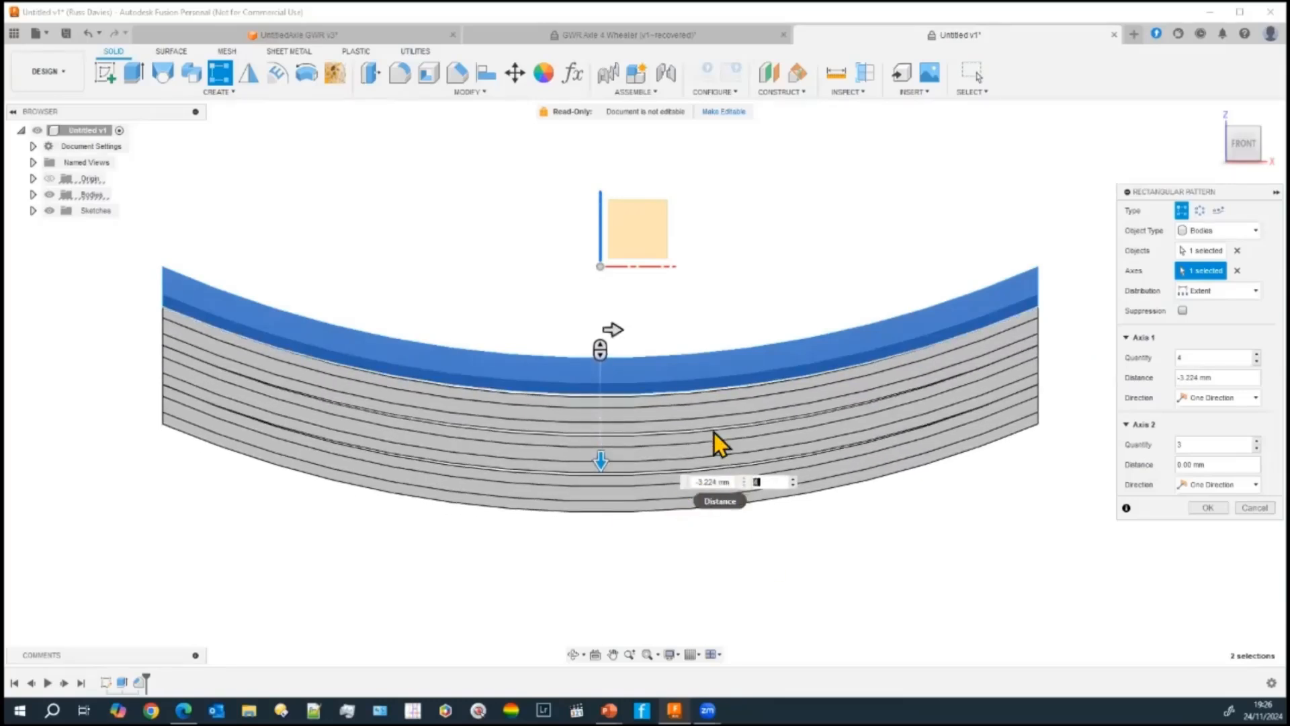
key(Tab)
text(-3.25)
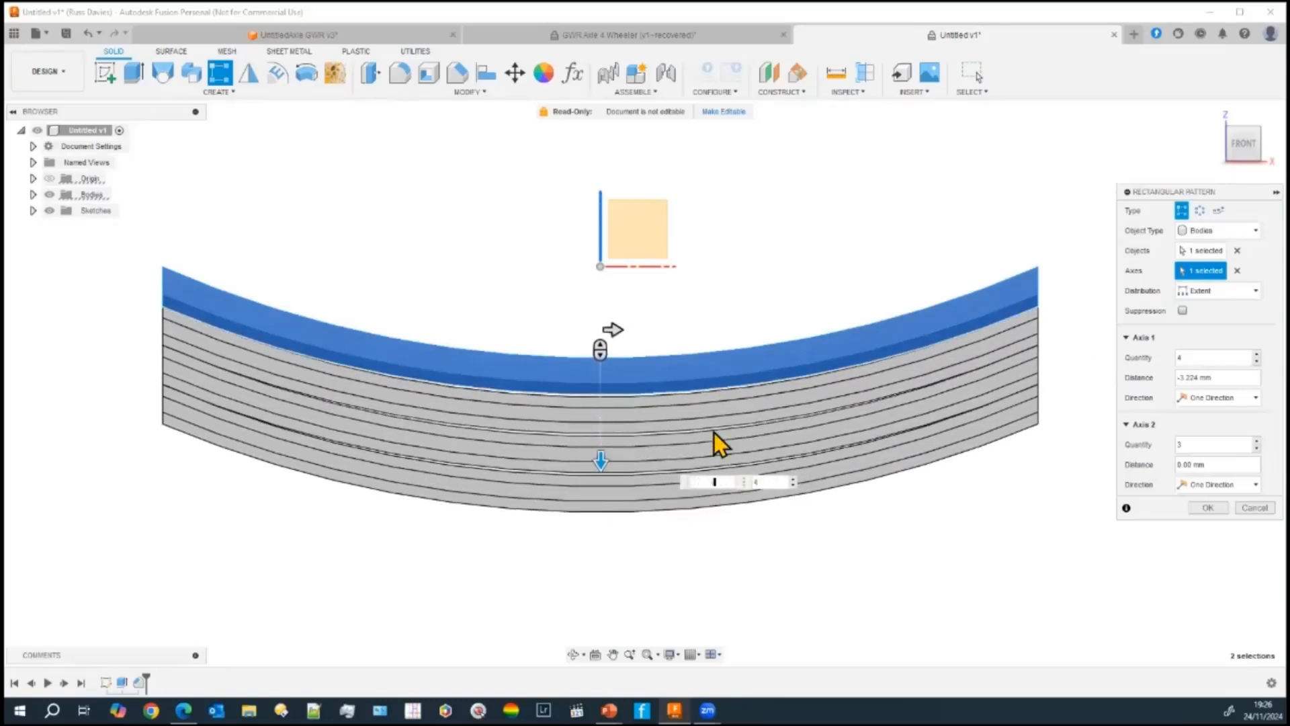
key(Return)
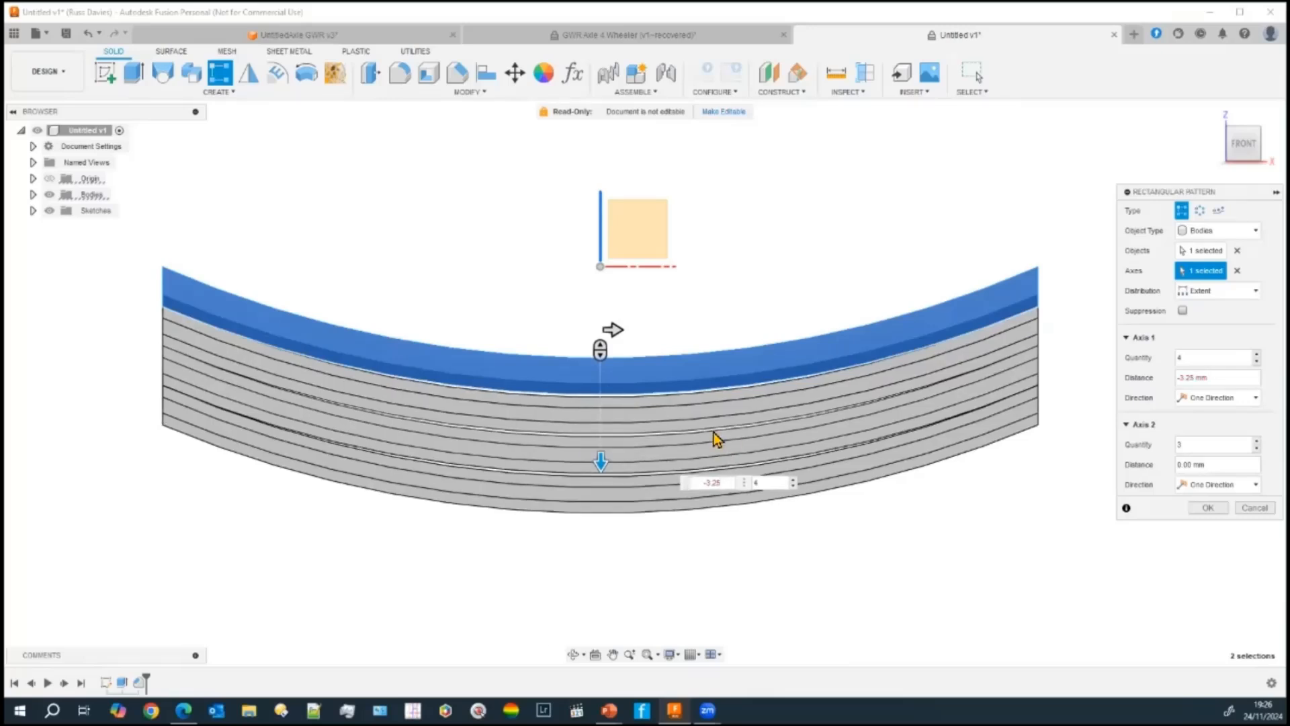
key(BackSpace)
key(BackSpace)
key(BackSpace)
key(Return)
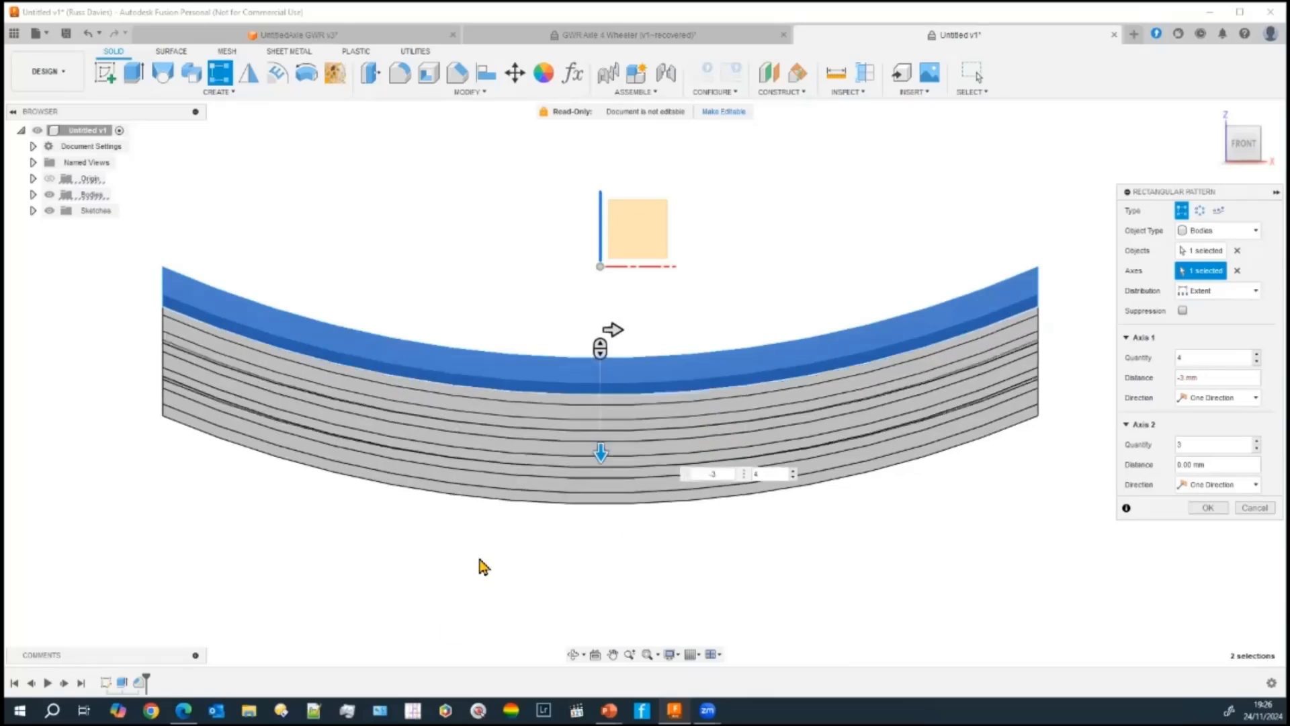
shift+middle_drag(316, 602, 288, 536)
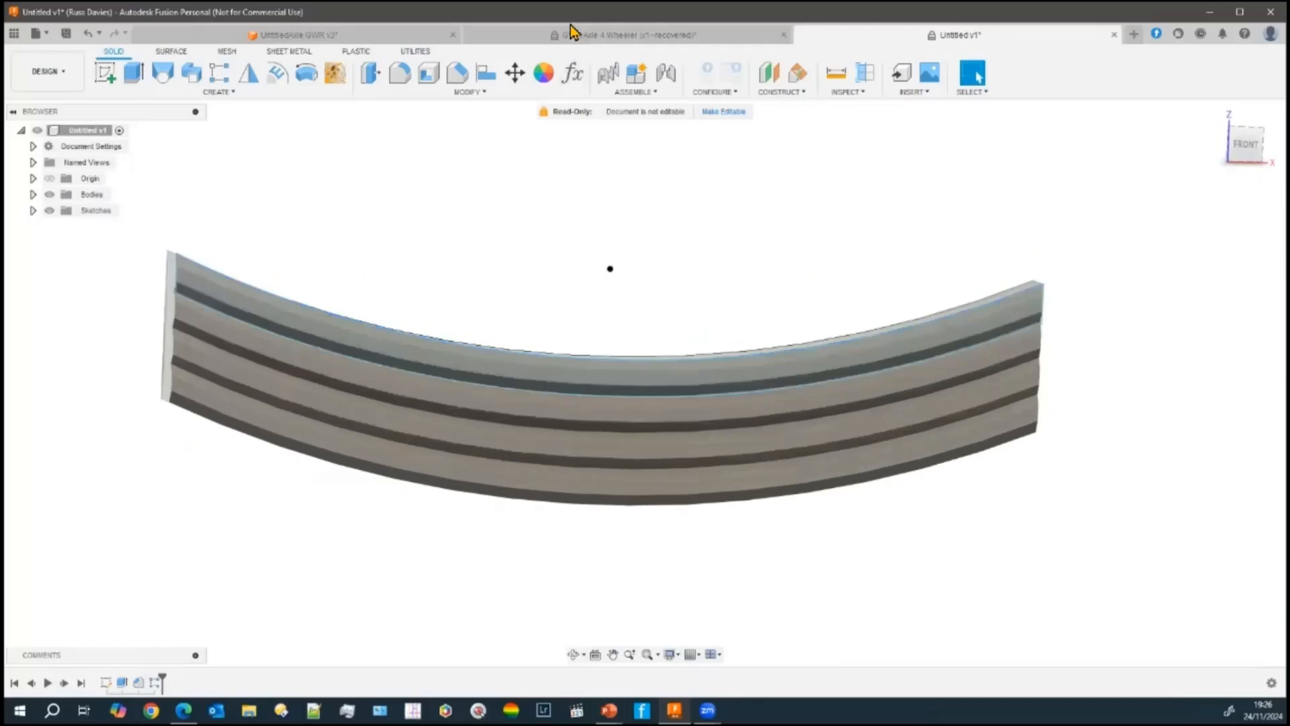
Examine the stepped leaf lengths in the GWR Axle 4 Wheeler design, then return to the untitled design
click(592, 34)
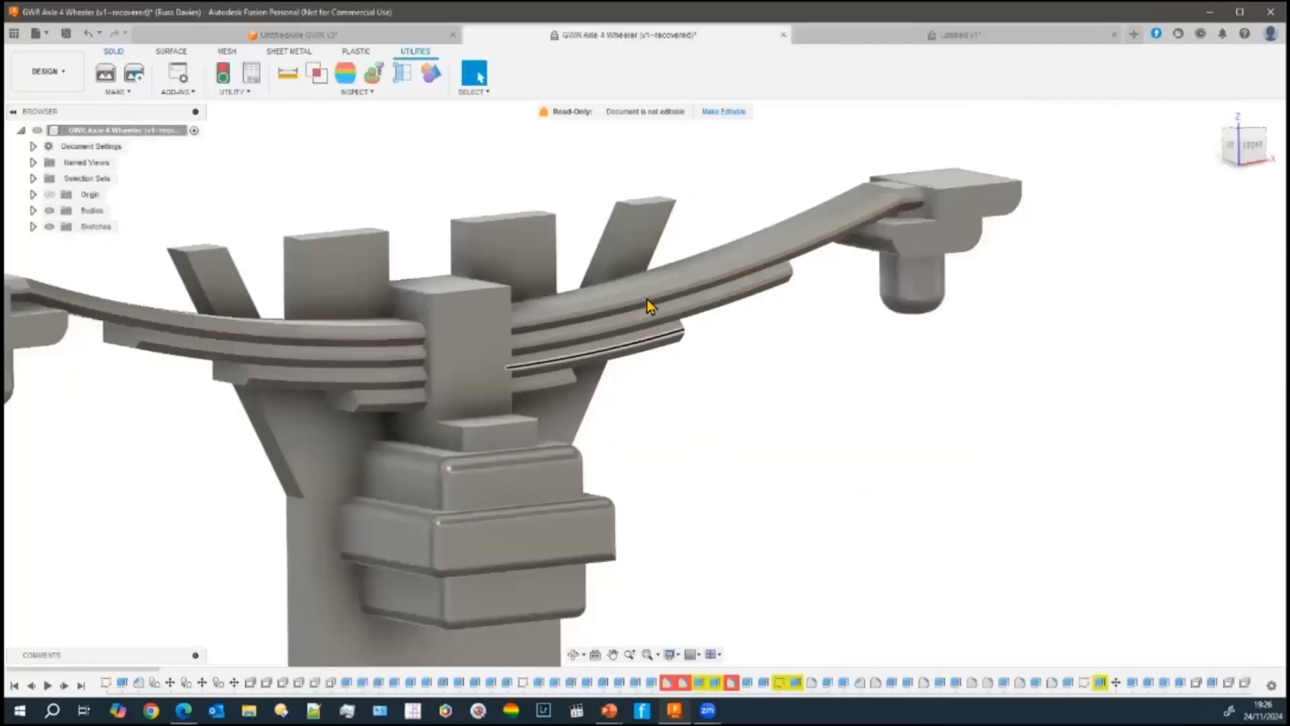
scroll(647, 299, up, 5)
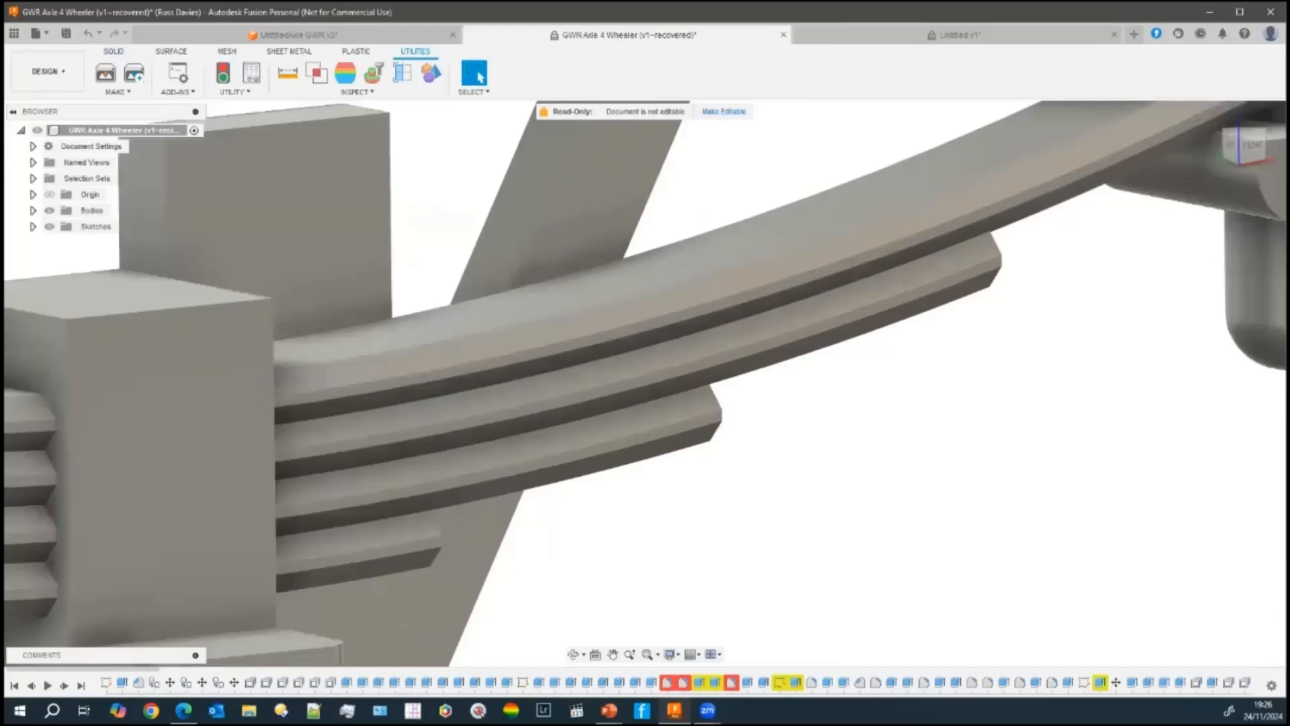
click(960, 35)
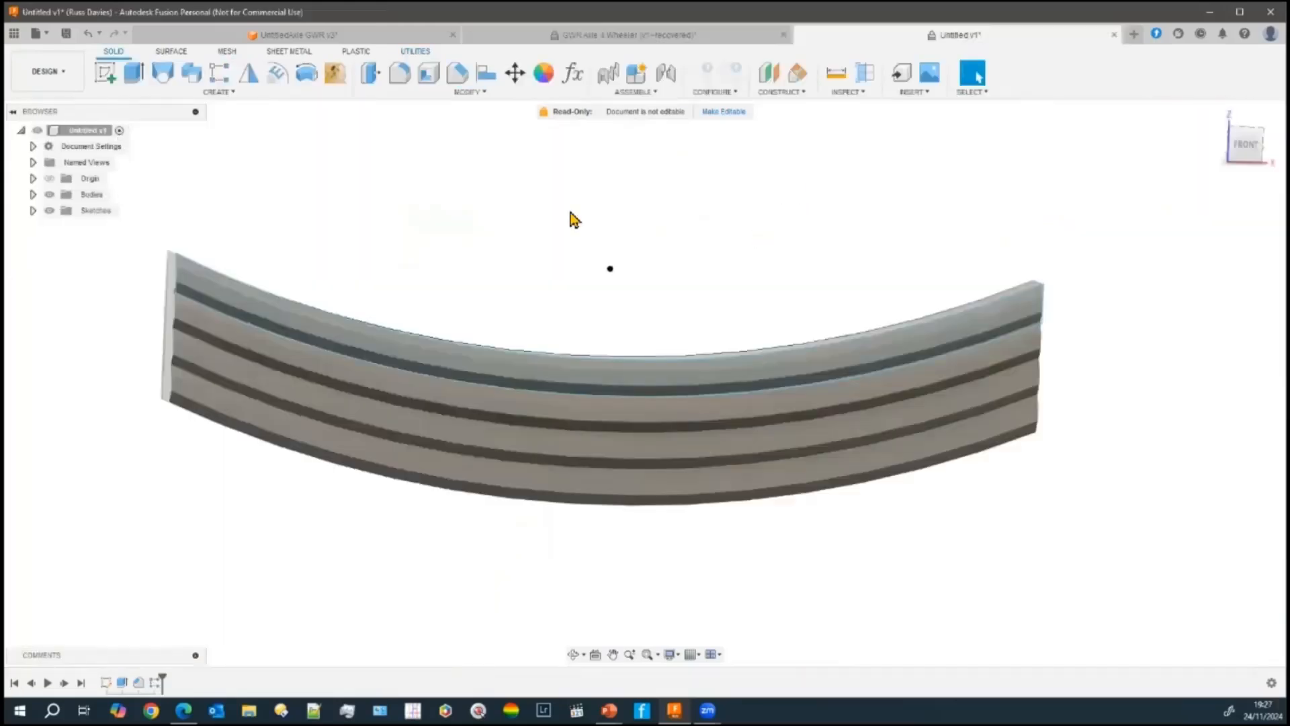
Shorten the second leaf from the top by offsetting its -X end face inward with Press Pull
middle_drag(465, 267, 540, 239)
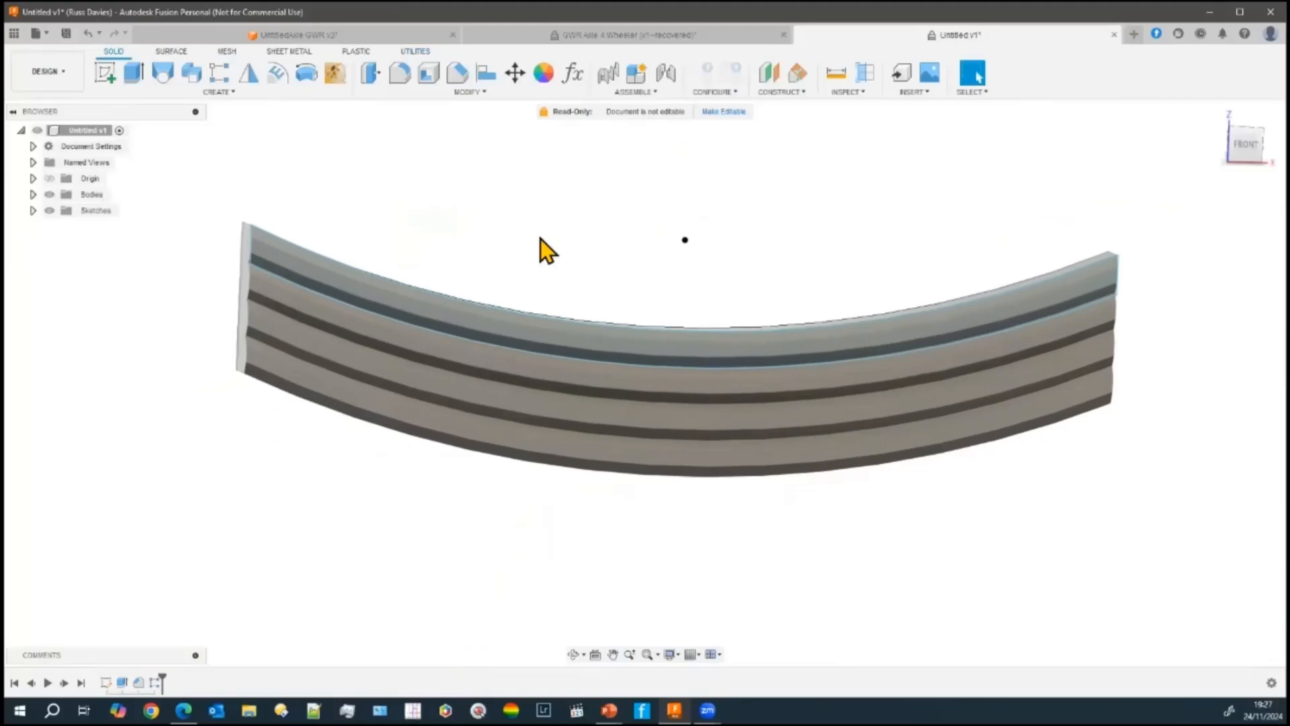
click(1245, 143)
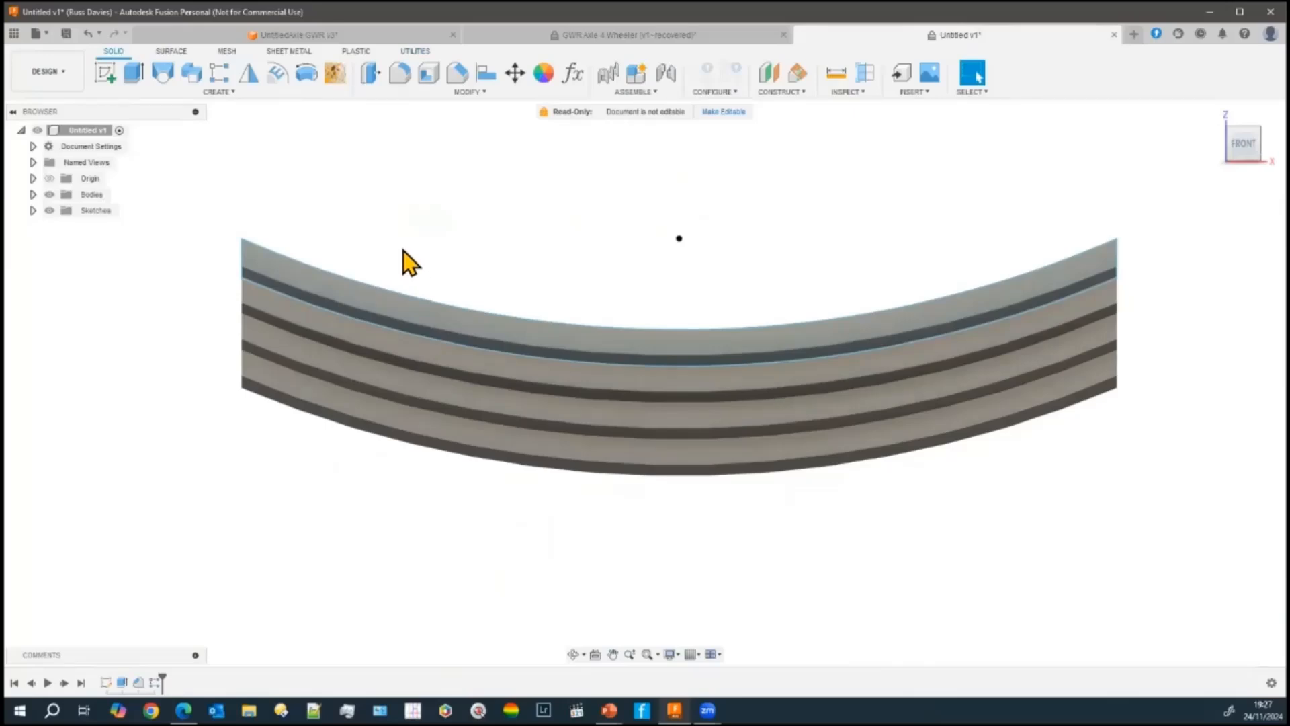
shift+middle_drag(405, 256, 476, 175)
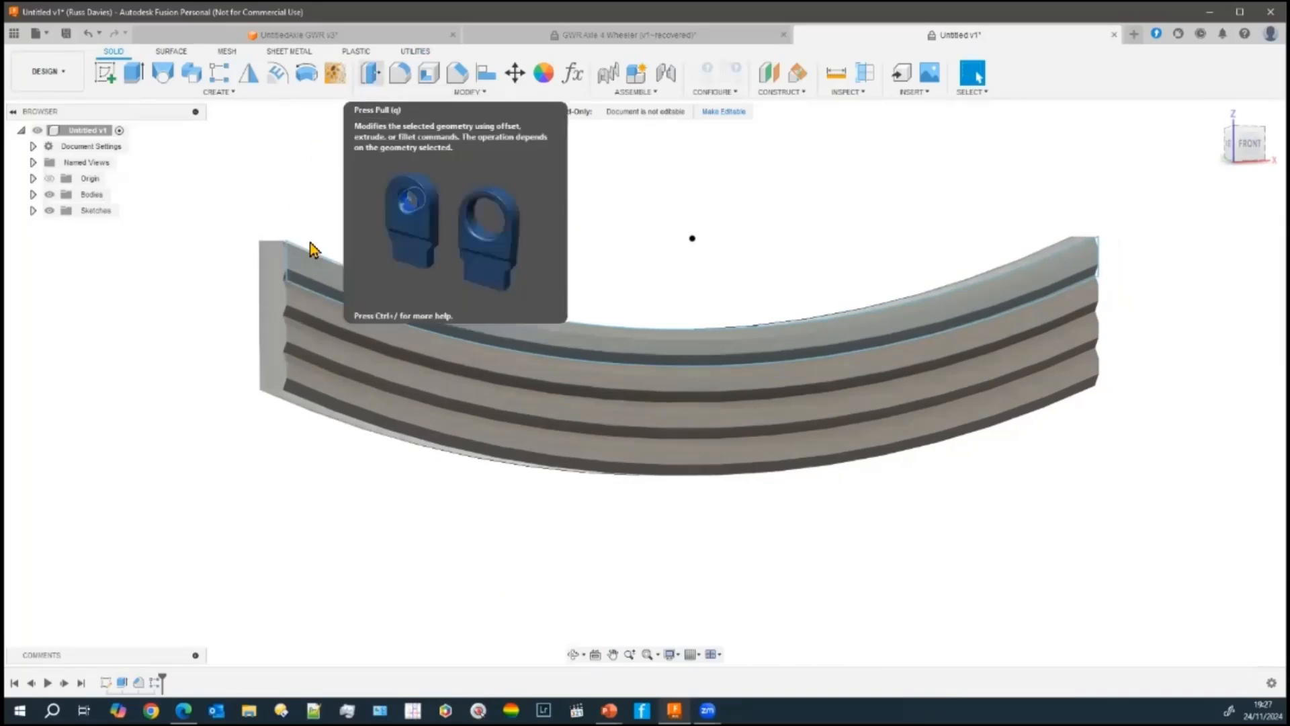
key(q)
click(276, 310)
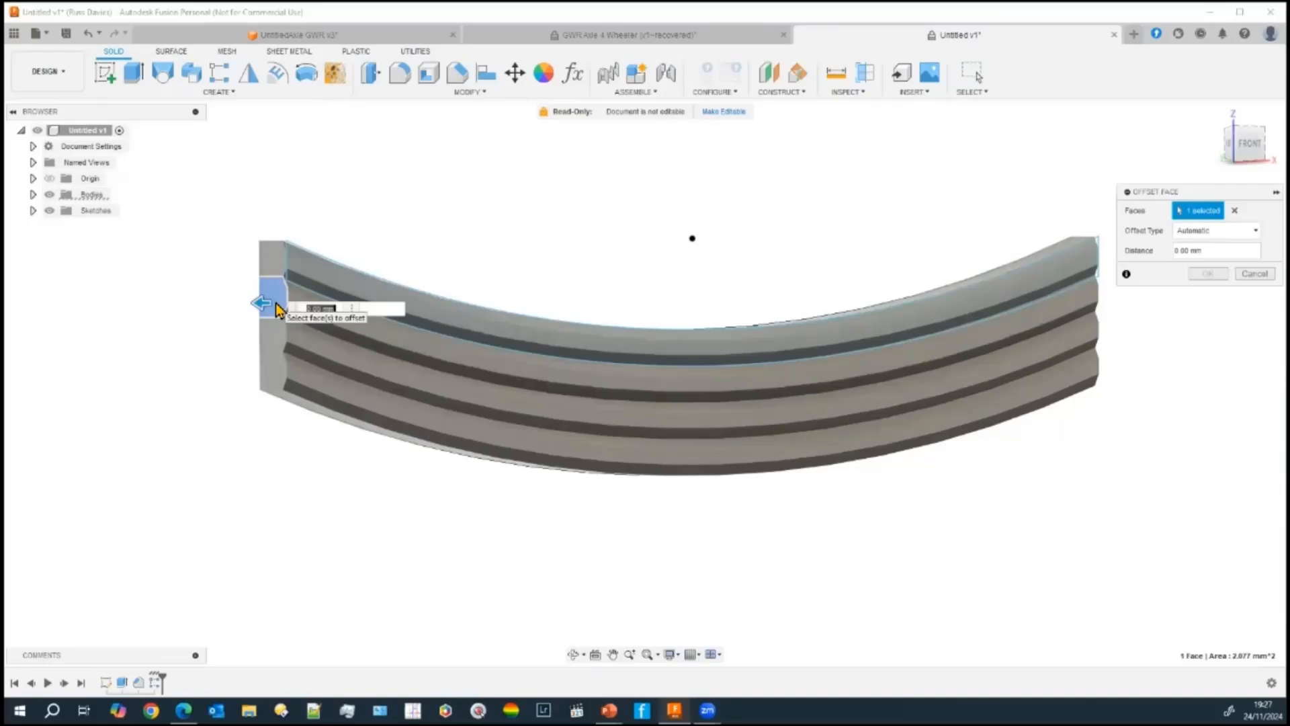
key(Return)
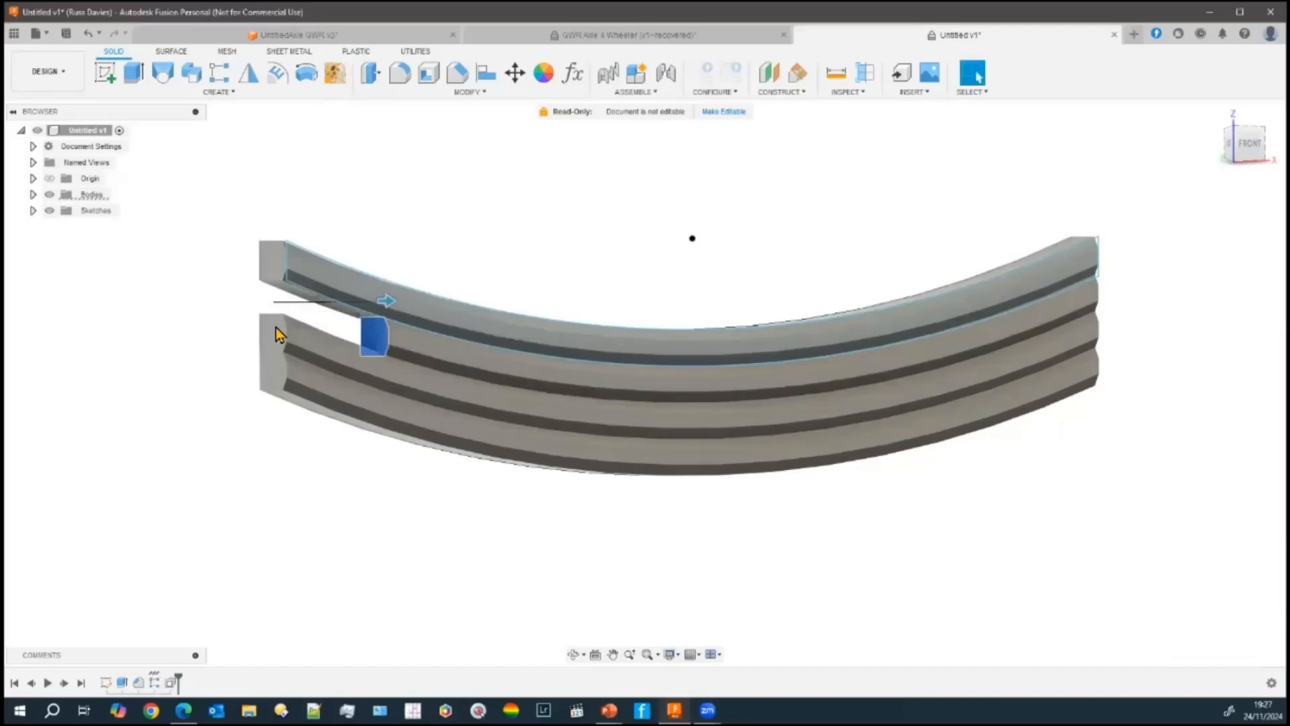
Shorten the third and bottom leaves at the -X end by offsetting their end faces -6 mm and -9 mm
click(371, 75)
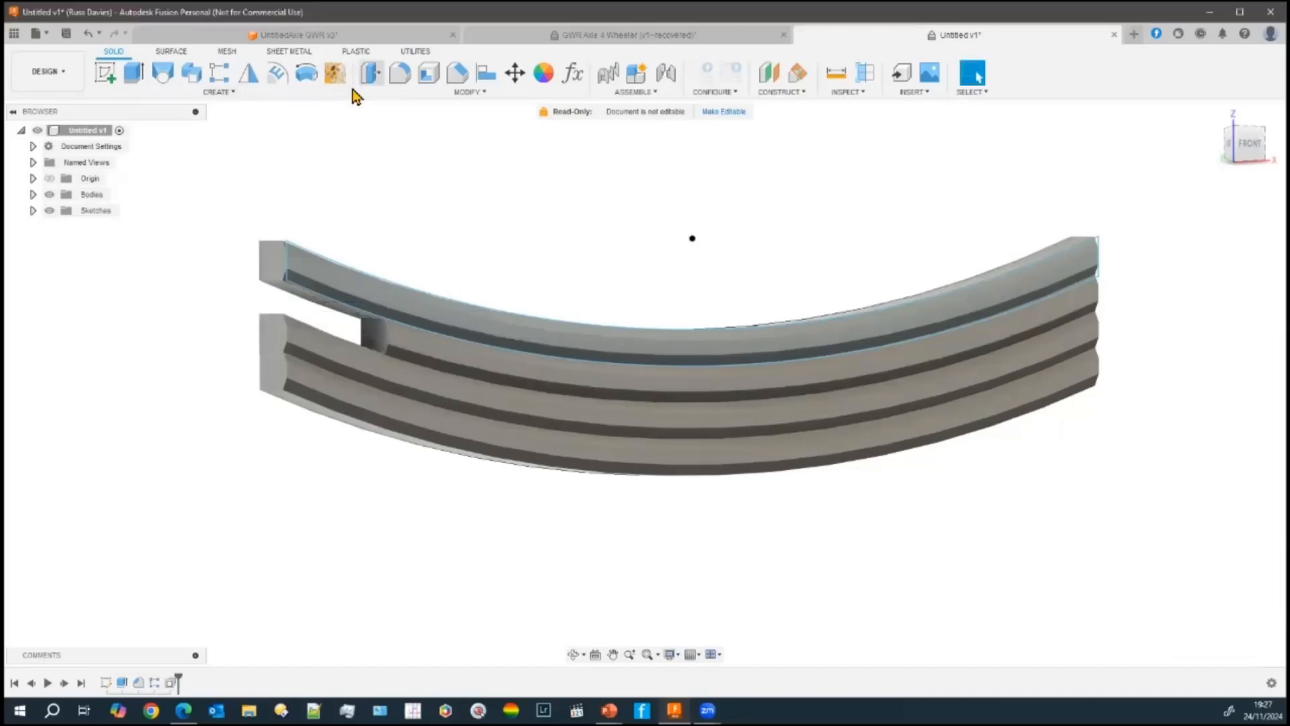
click(273, 341)
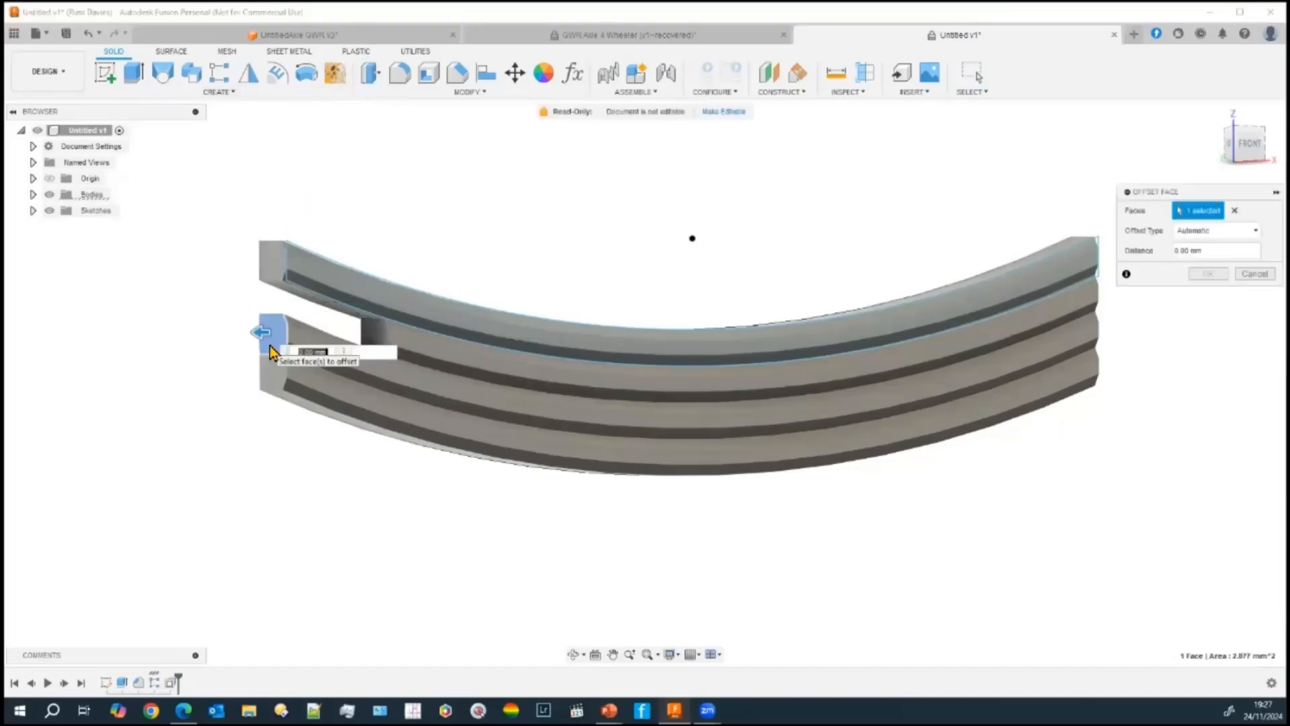
text(-6)
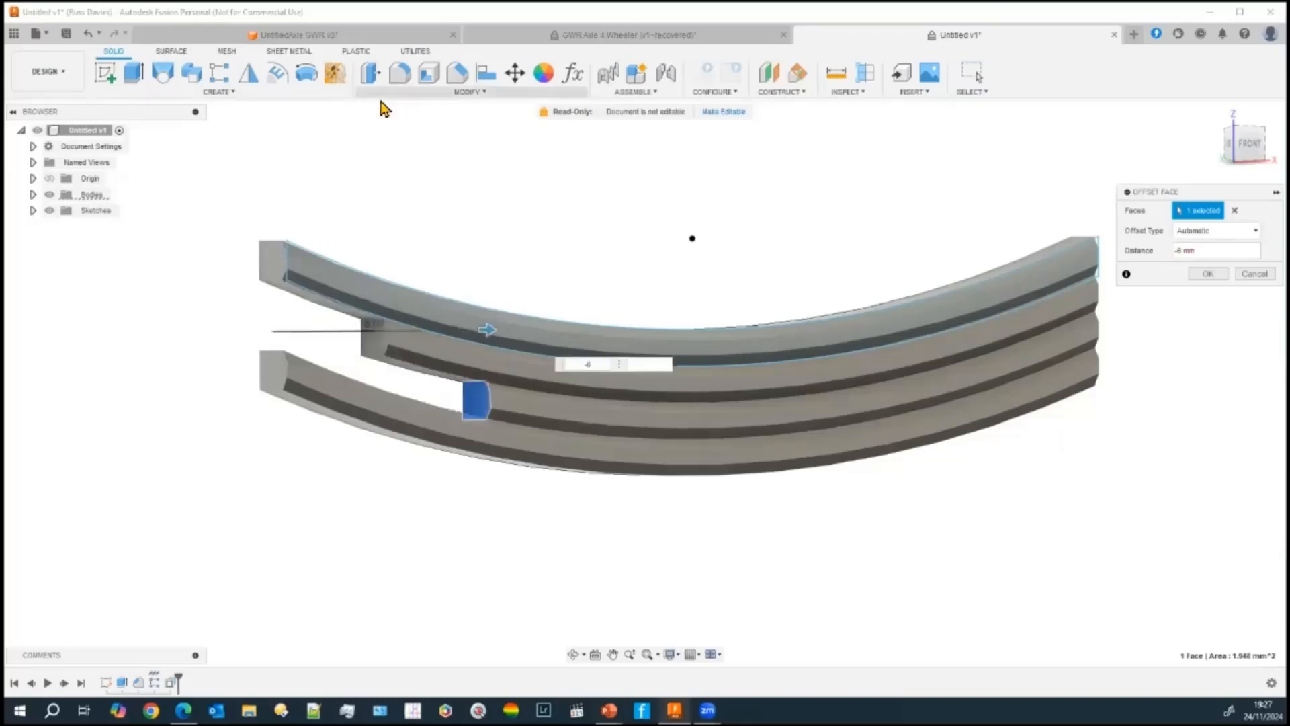
click(371, 72)
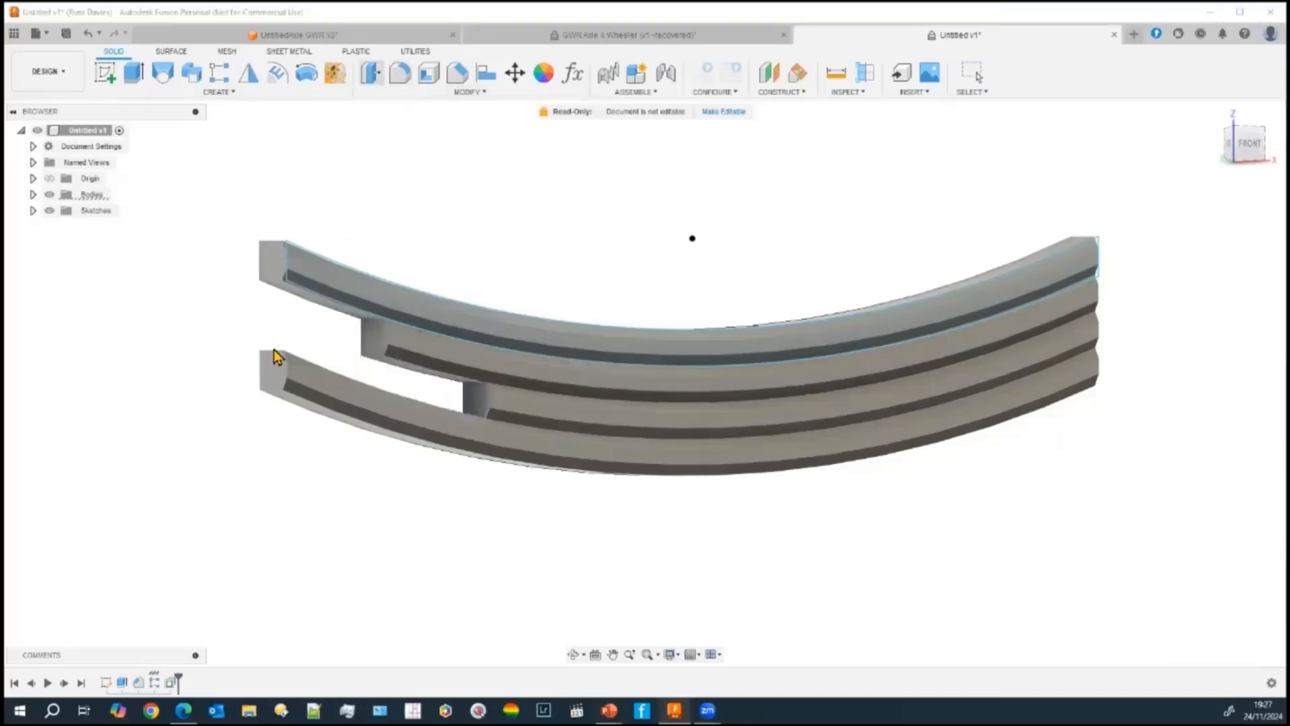
click(275, 373)
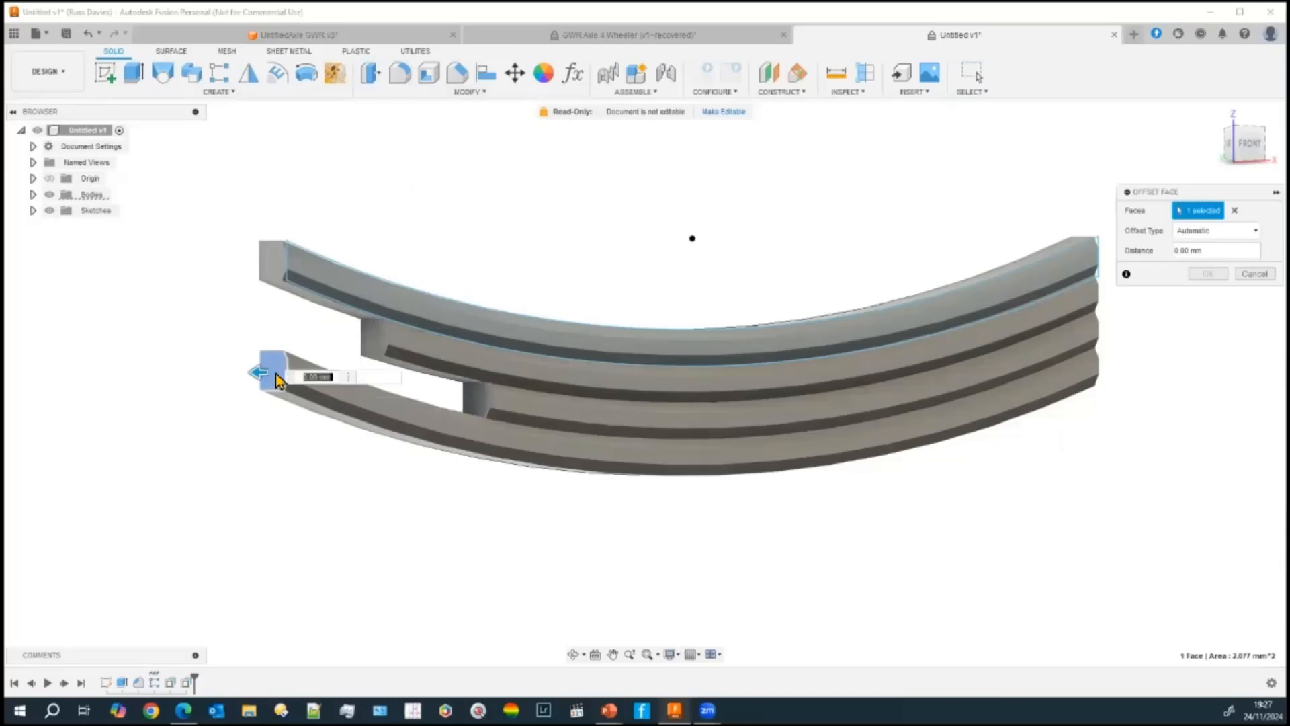
text(-9)
key(Return)
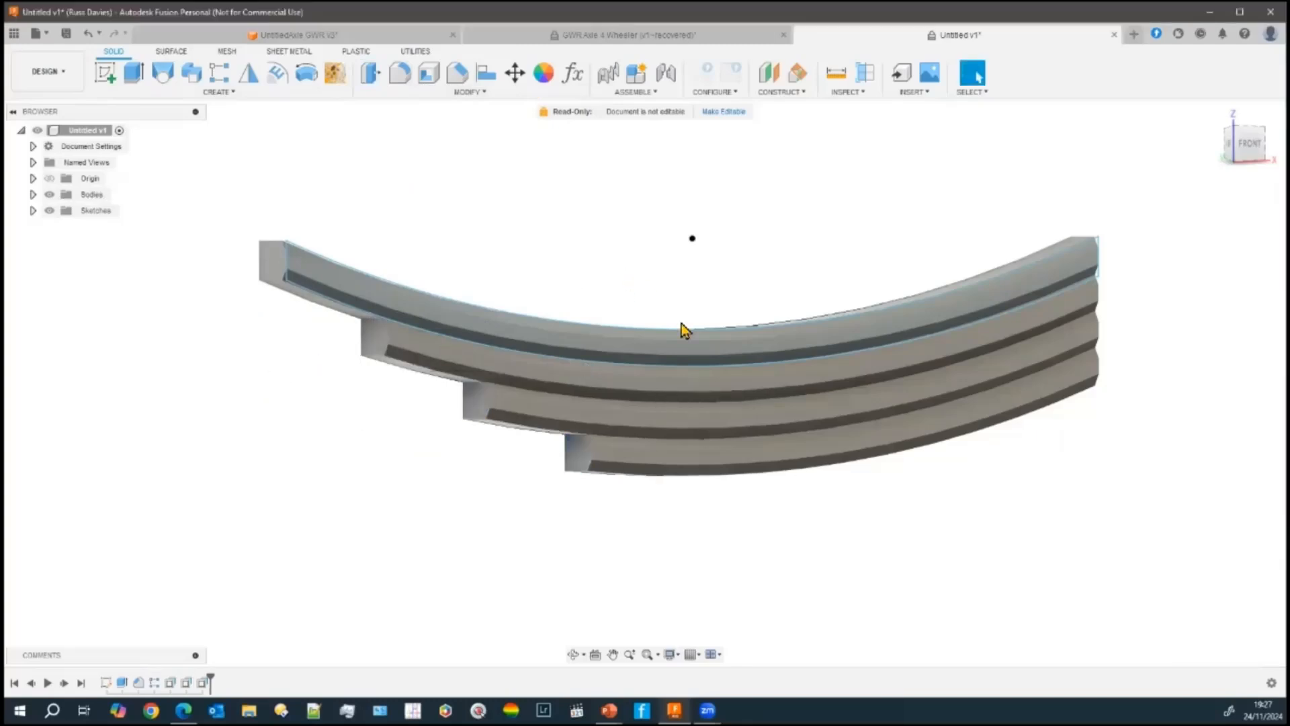
Try to shorten the second leaf by offsetting its +X end face inward with Press Pull, and undo that offset
shift+middle_drag(743, 267, 679, 243)
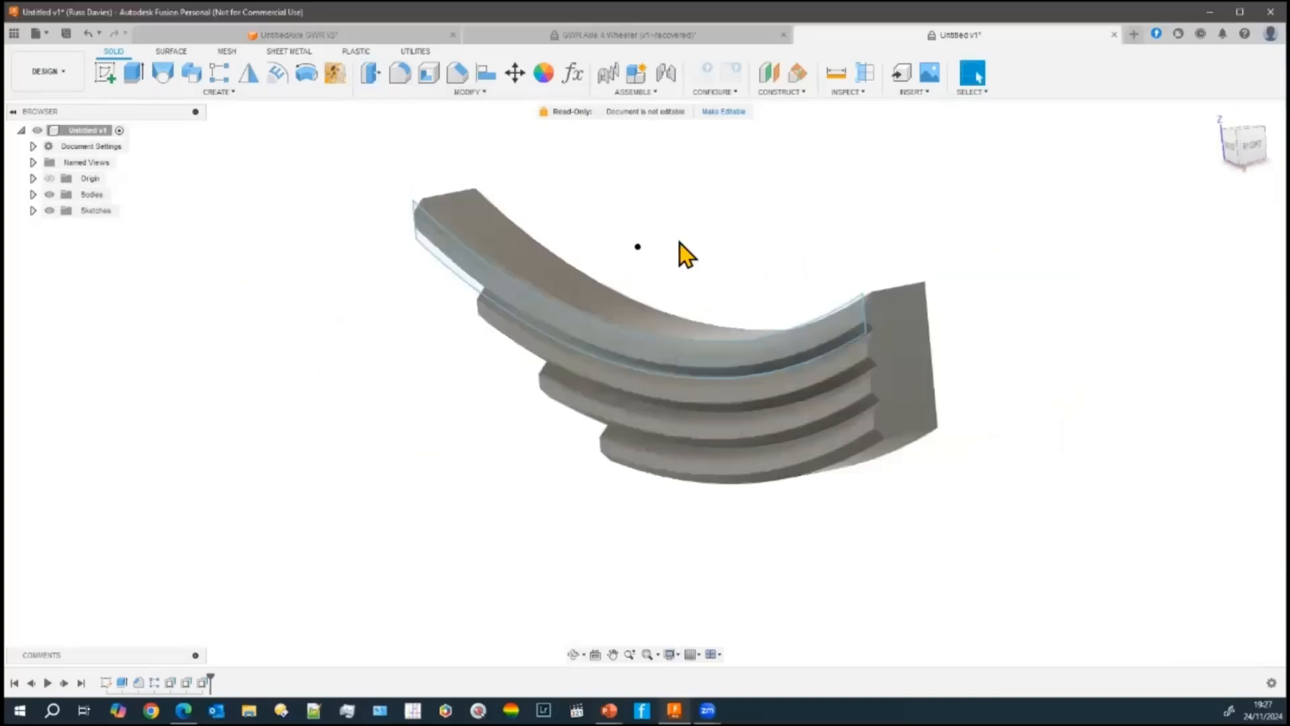
click(371, 71)
click(897, 344)
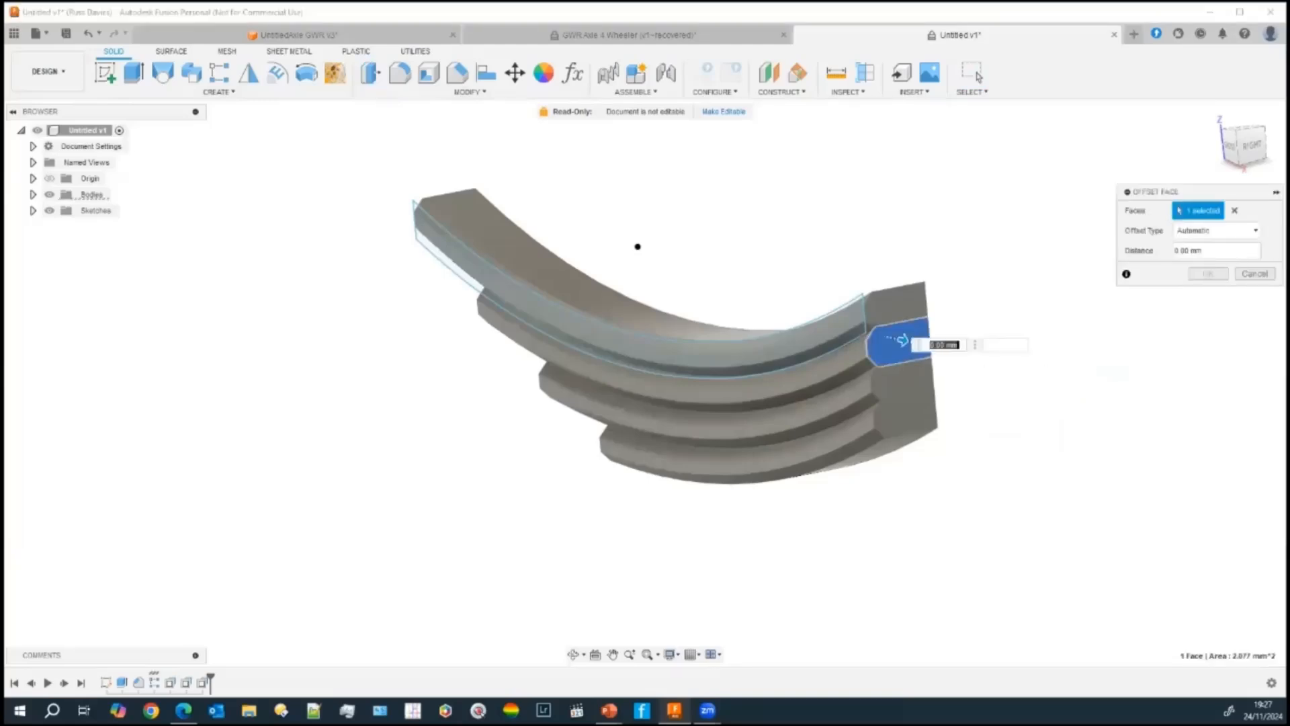
text(-3)
key(Return)
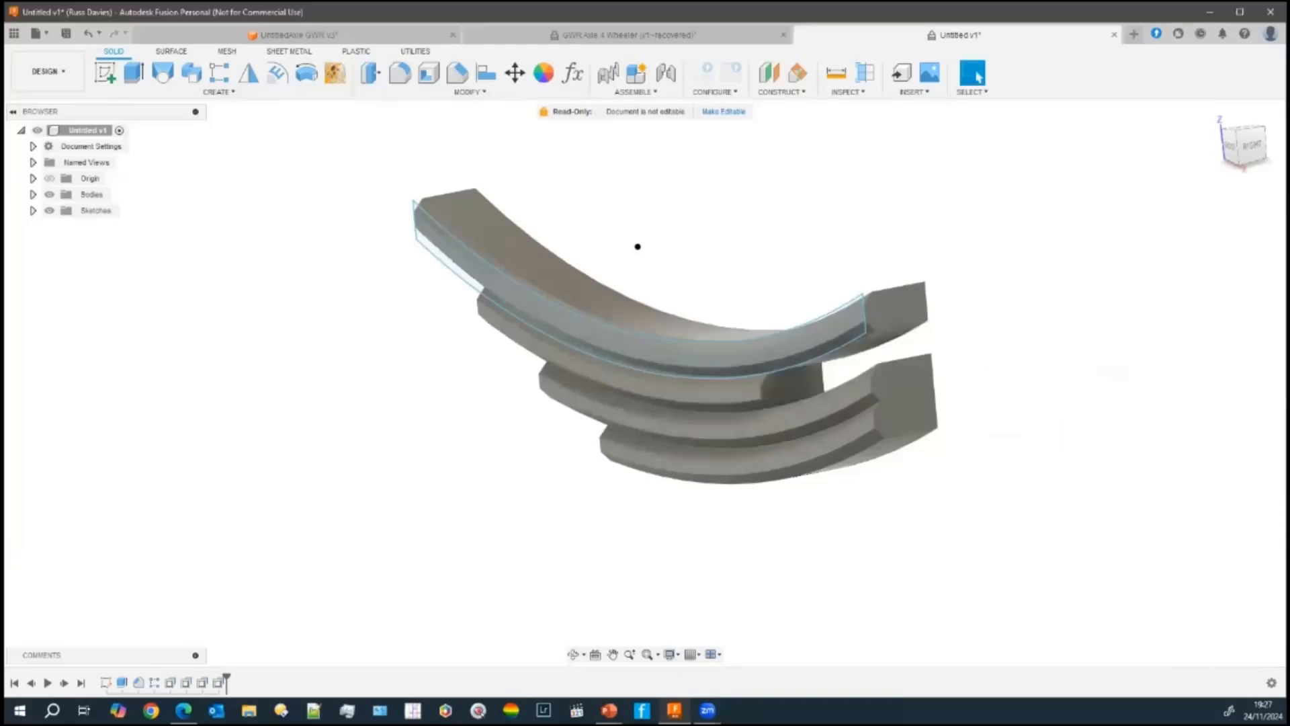
click(378, 85)
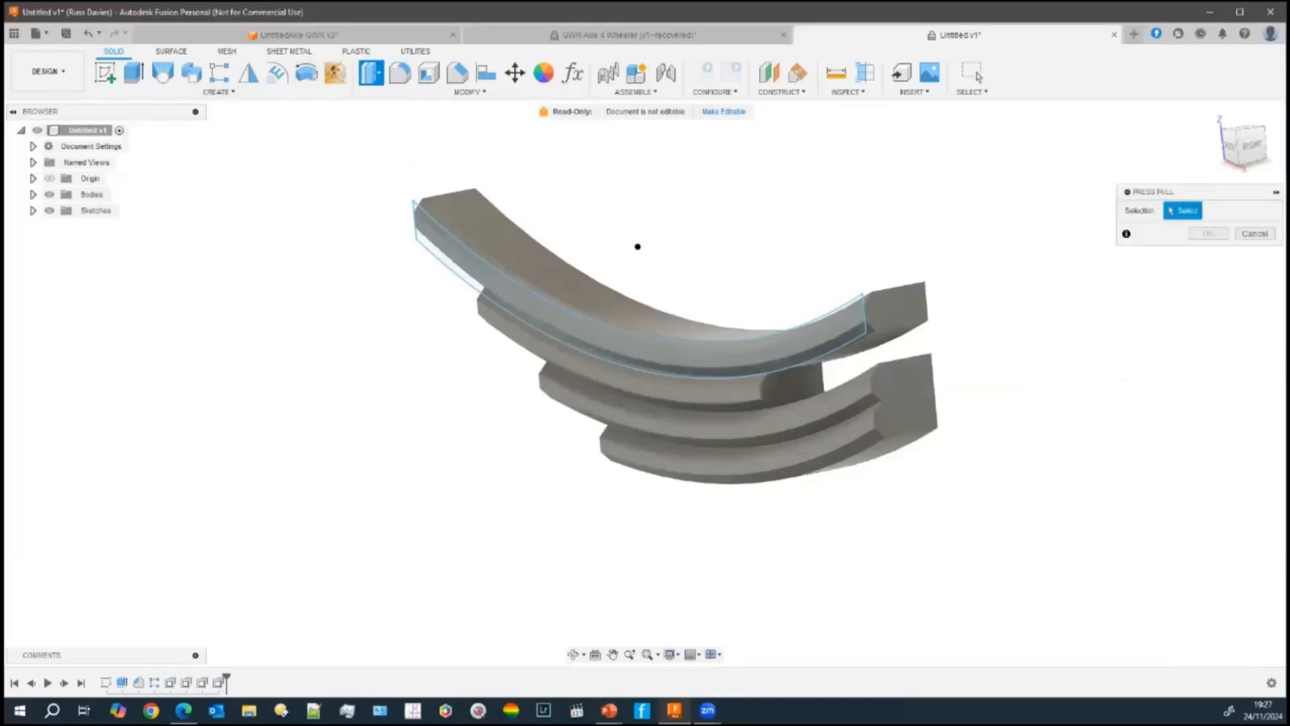
key(Escape)
key(ctrl+z)
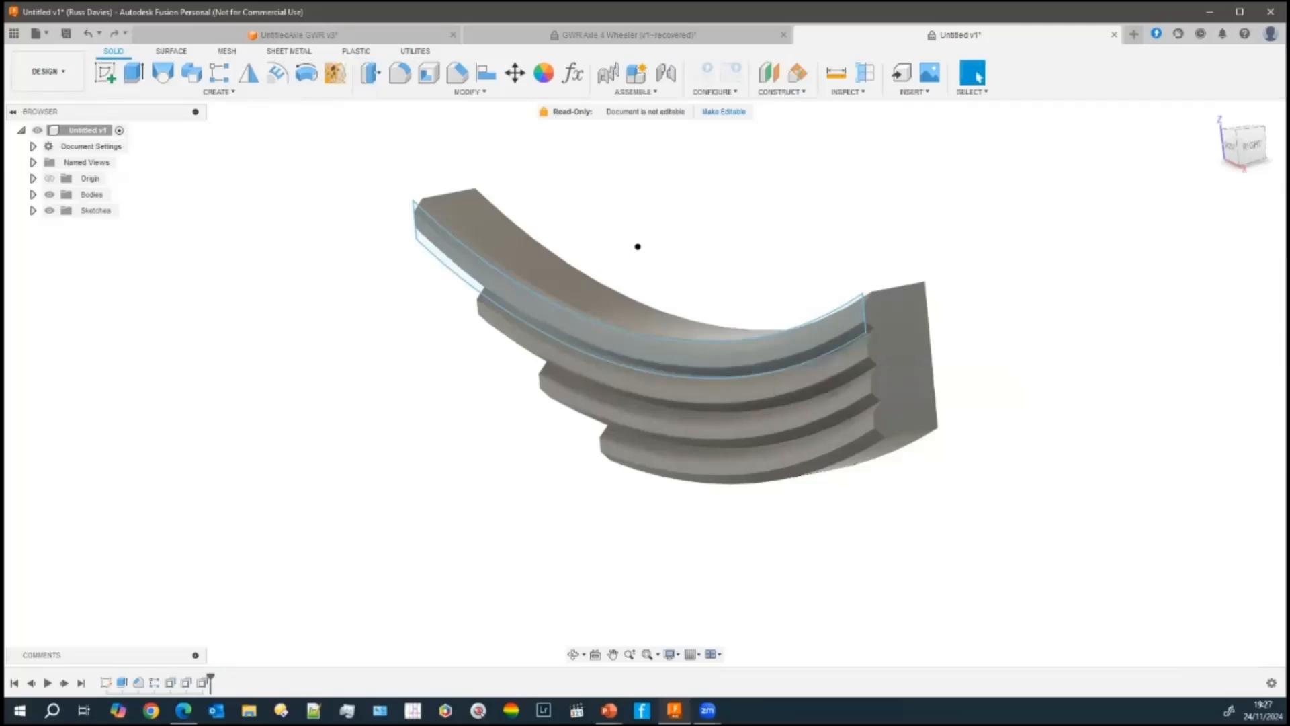
Offset the +X end faces of the second and third leaves inward to mirror their steps at the -X end
key(q)
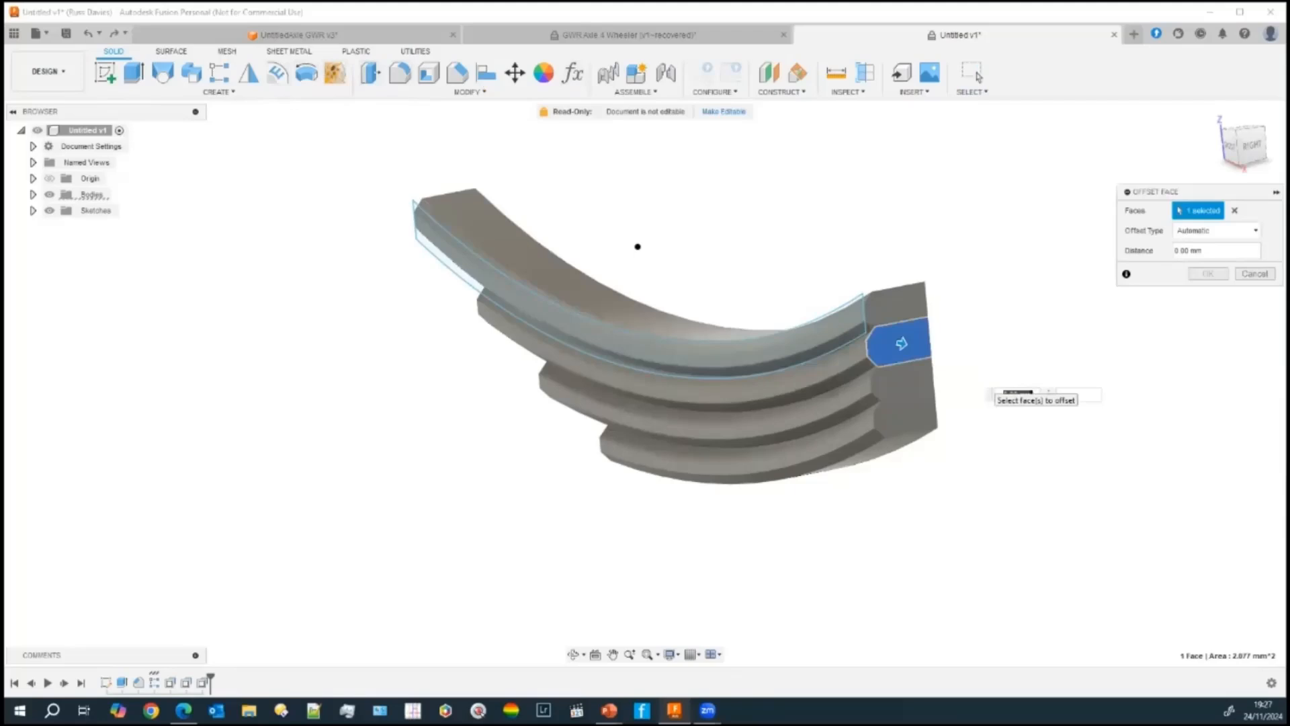
key(ctrl+y)
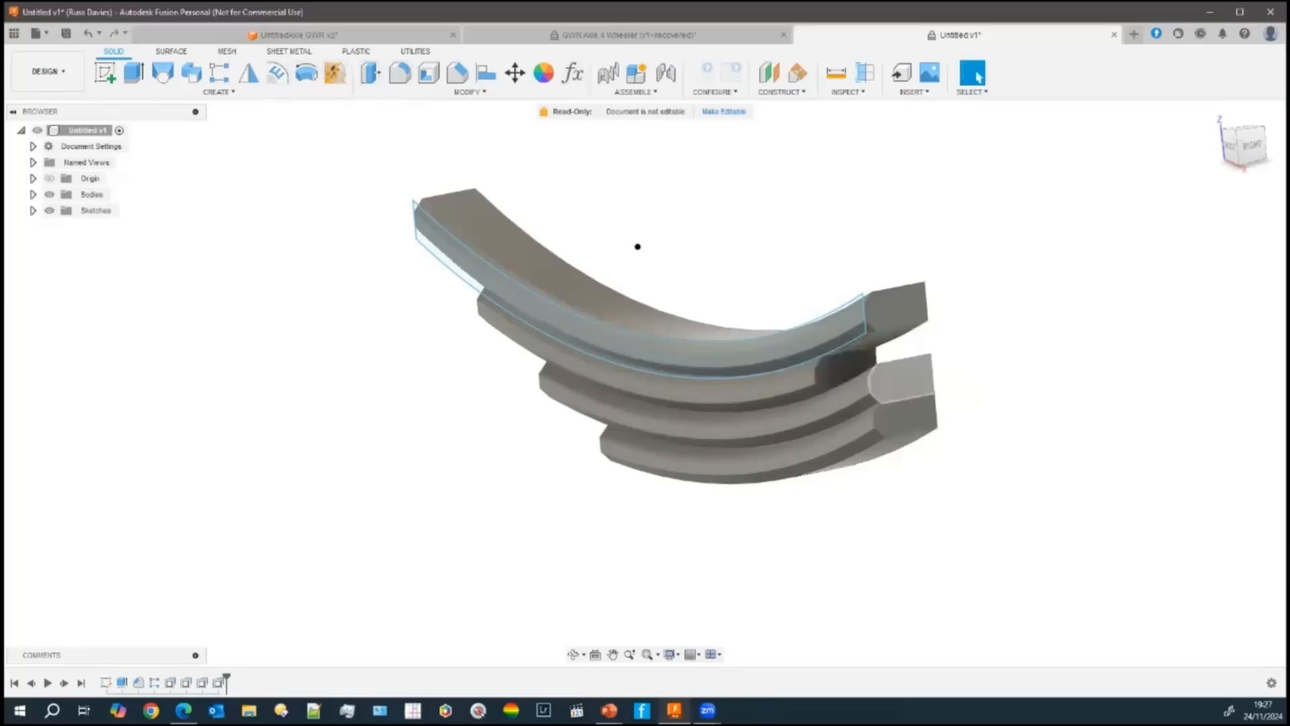
click(380, 82)
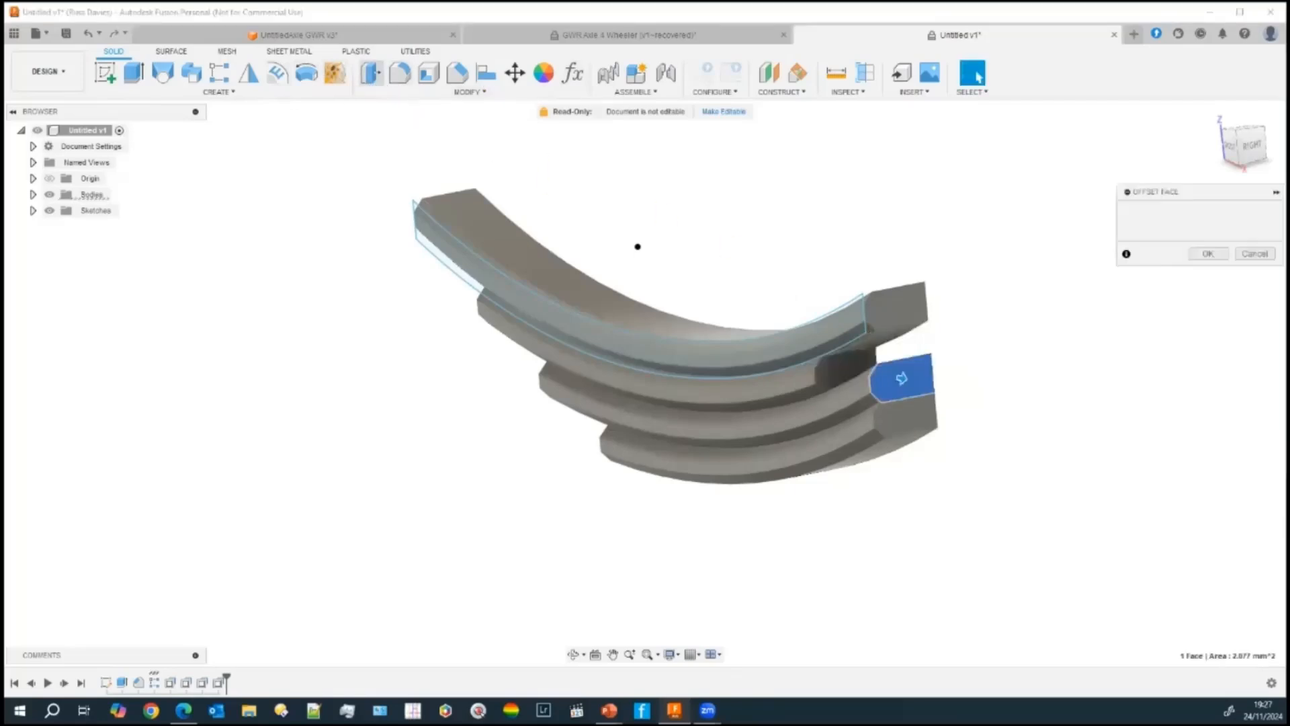
text(-5)
key(Return)
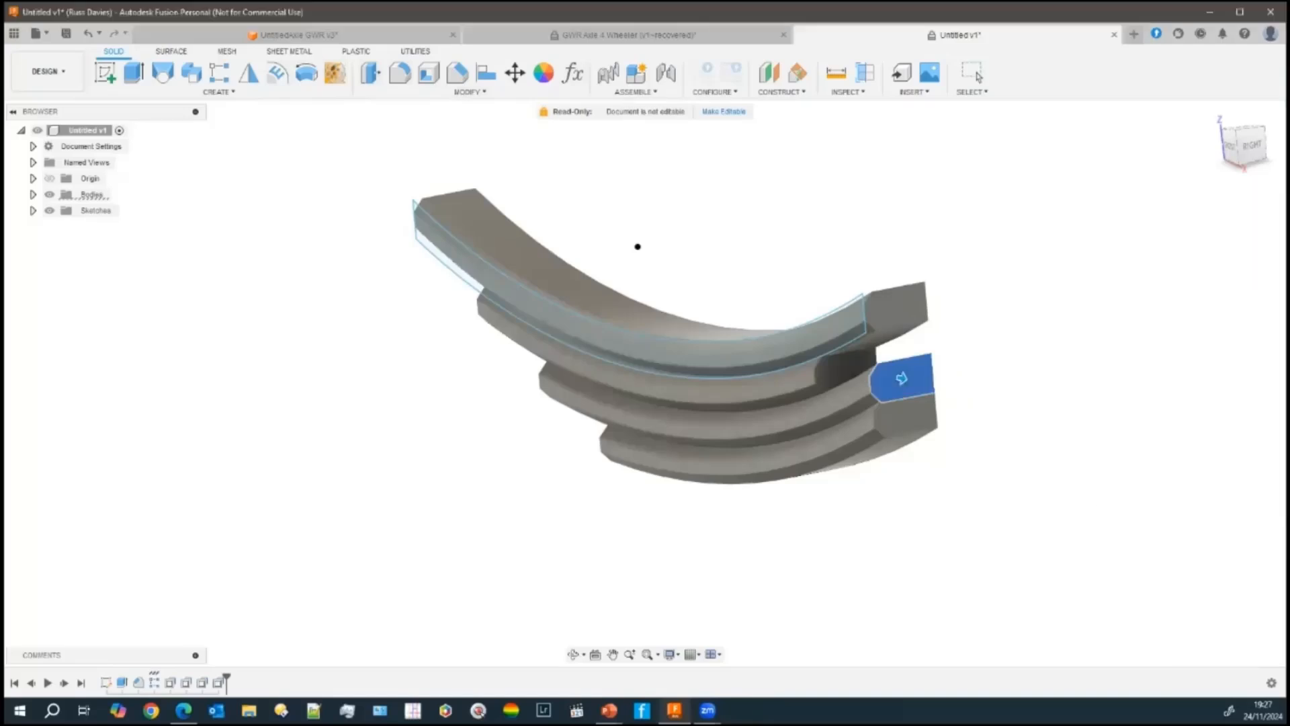
Offset the bottom leaf's +X end face inward with Press Pull to match its shortened -X end
click(904, 414)
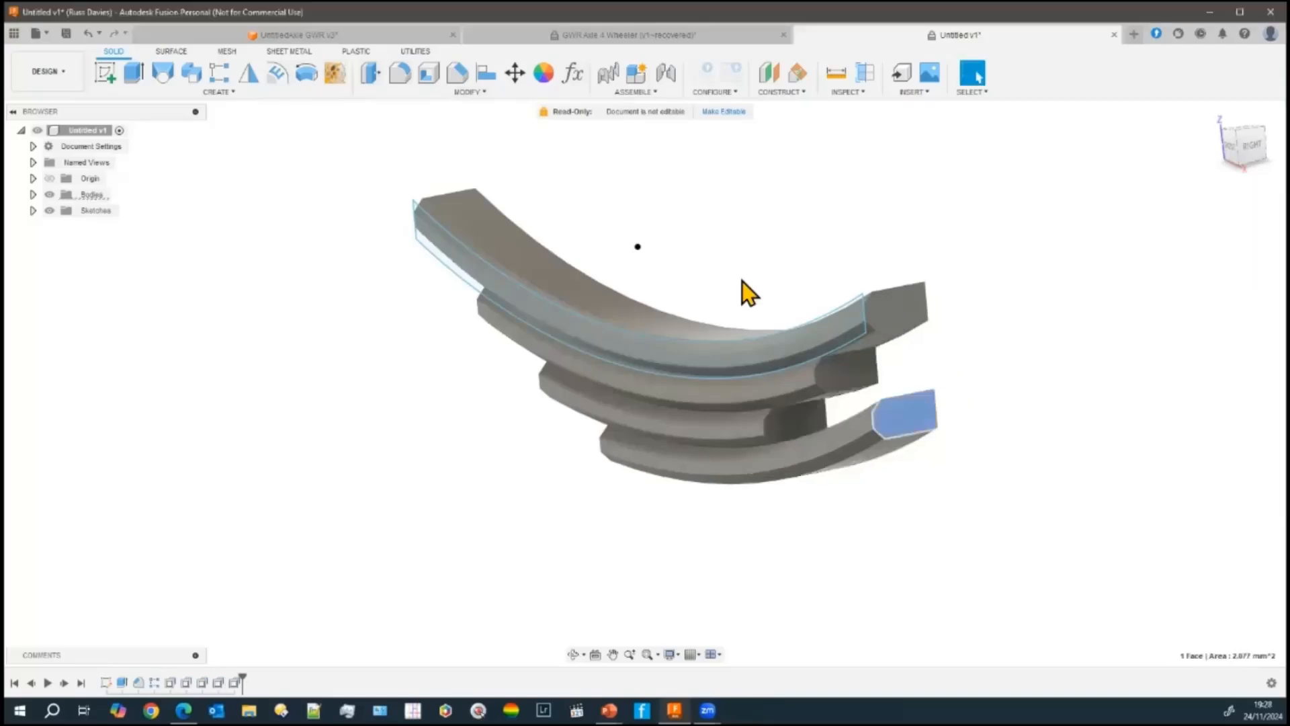
click(361, 72)
text(-5)
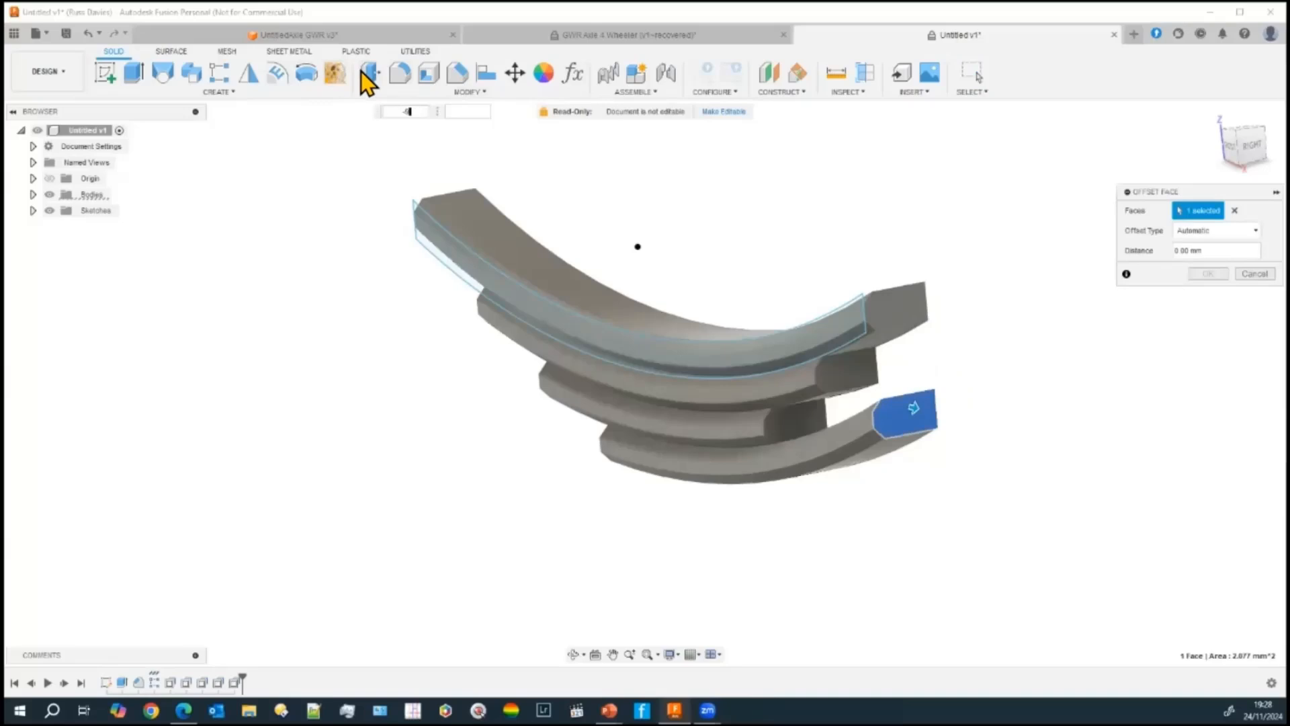
key(Return)
shift+middle_drag(645, 509, 740, 527)
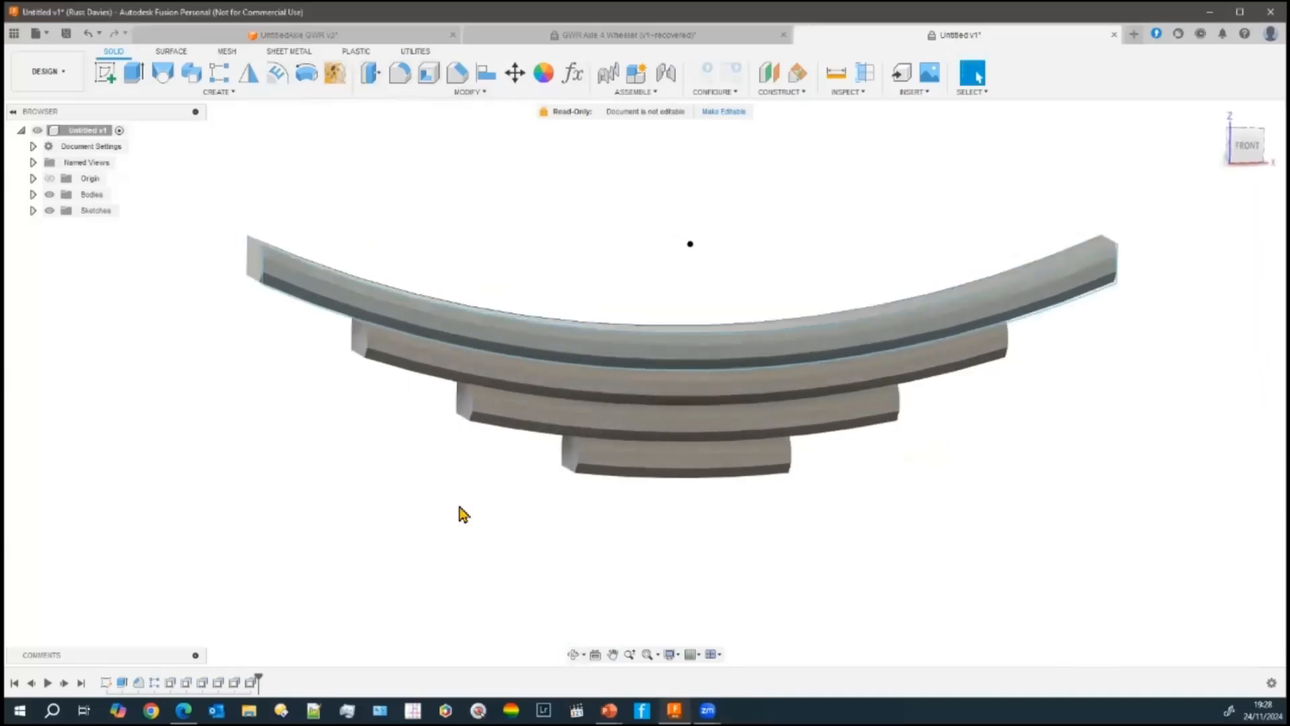
middle_drag(354, 207, 385, 212)
Examine how the top leaf's end meets its mount in the GWR Axle 4 Wheeler design, and return to the untitled design
click(598, 37)
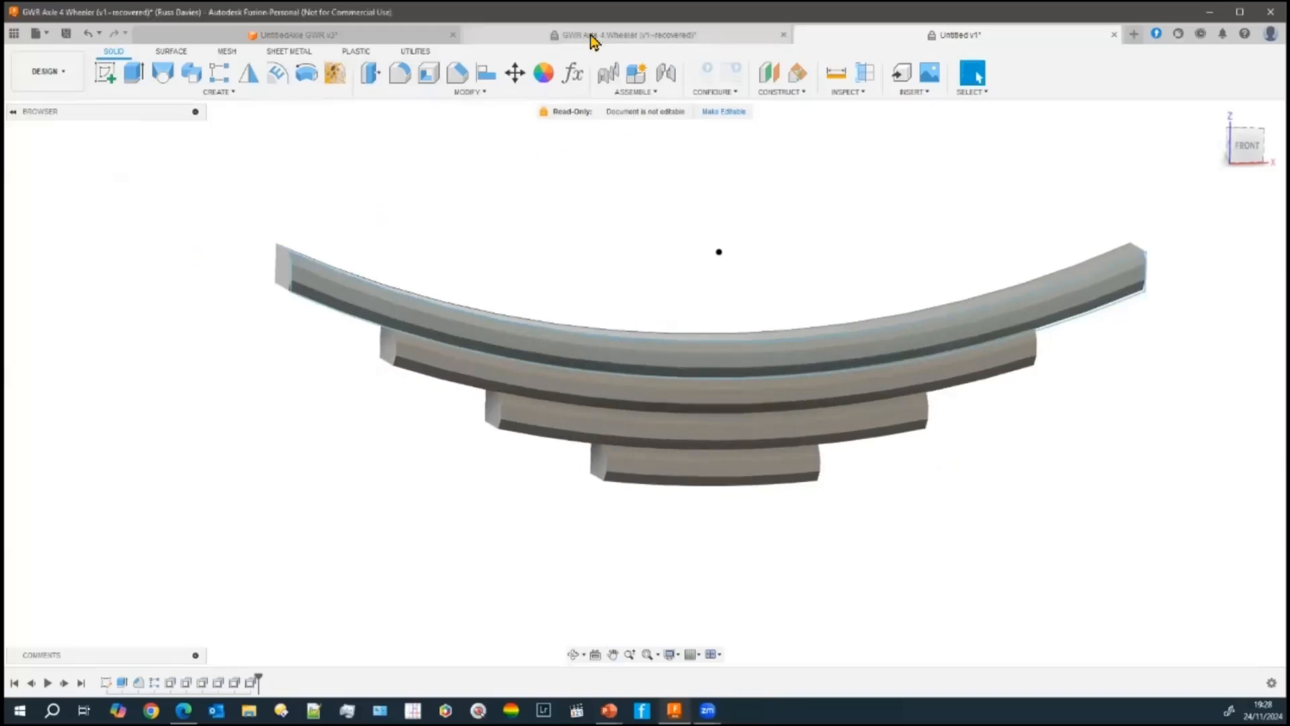
middle_drag(1084, 312, 560, 496)
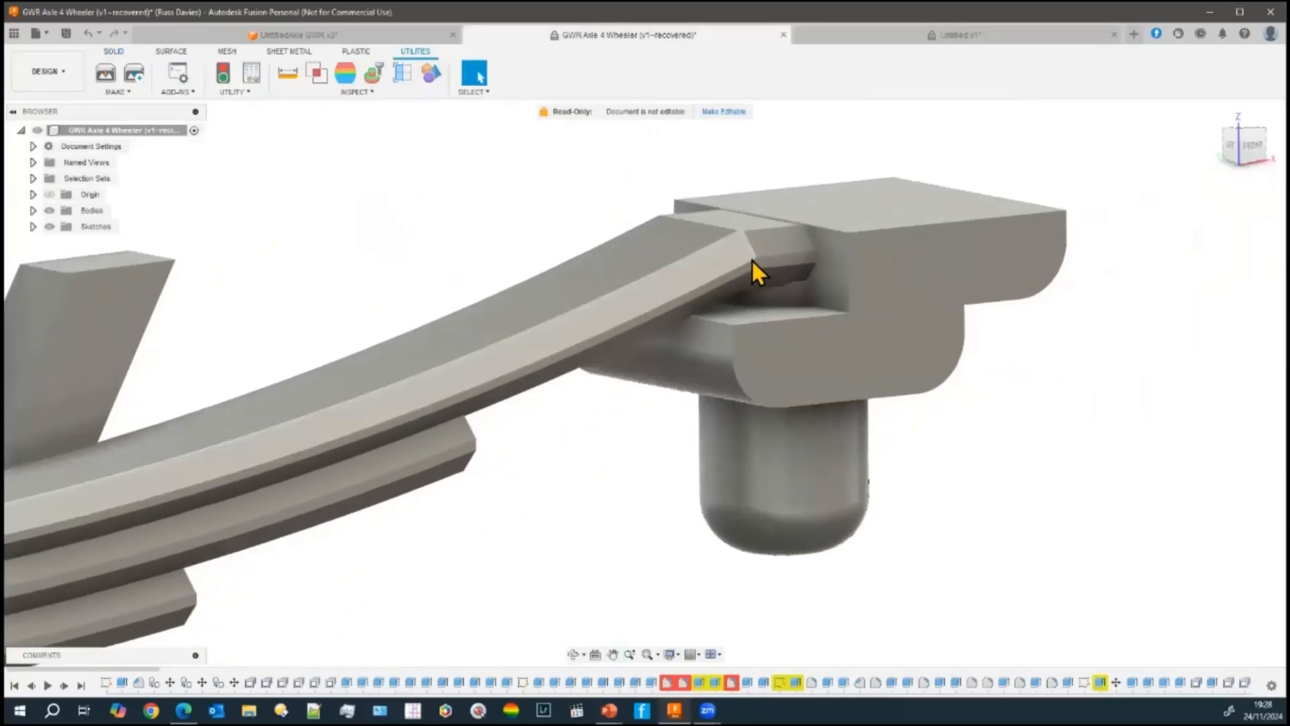
click(827, 35)
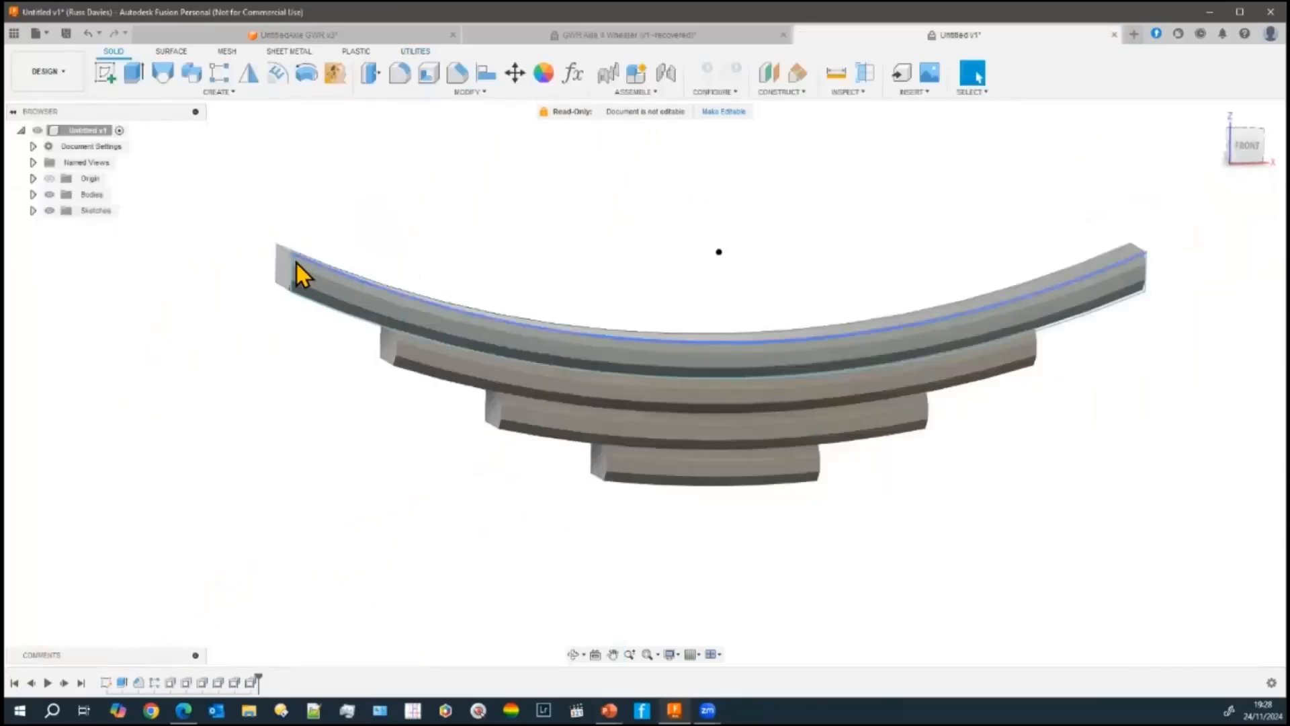
Extrude both end faces of the top leaf outward by 2 mm to form straight tabs
click(286, 272)
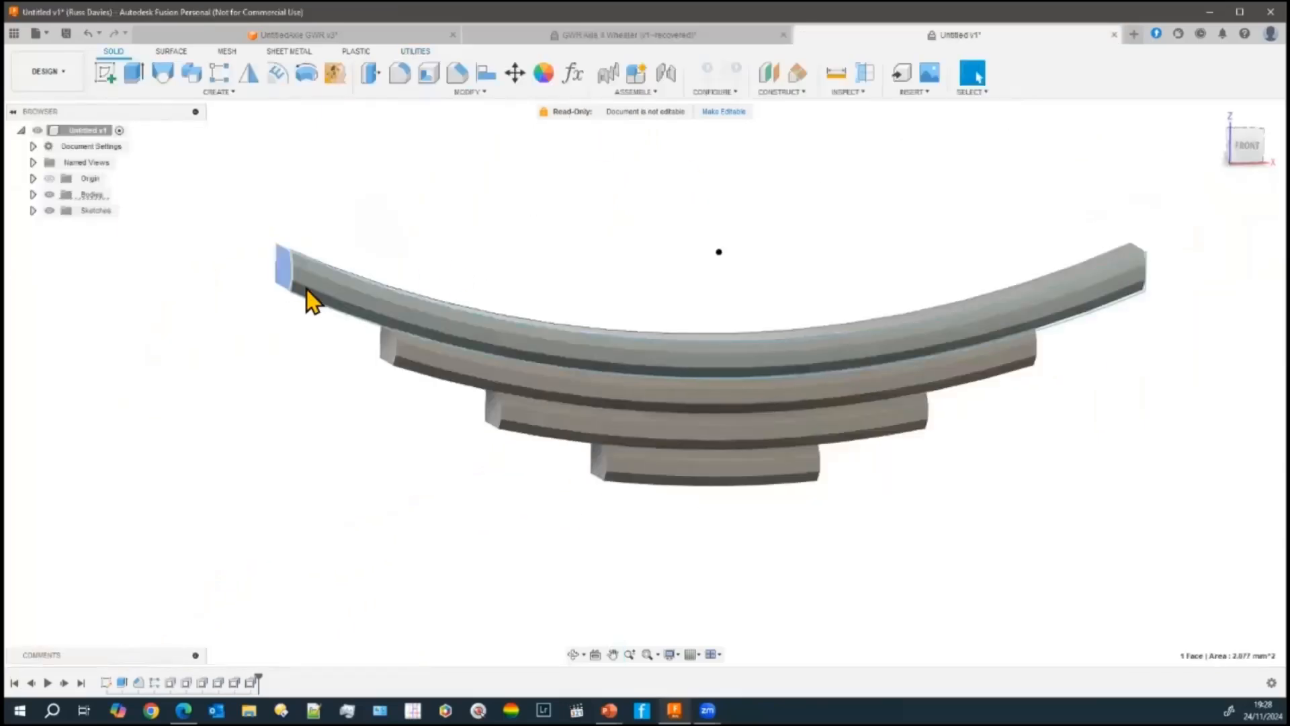
click(135, 78)
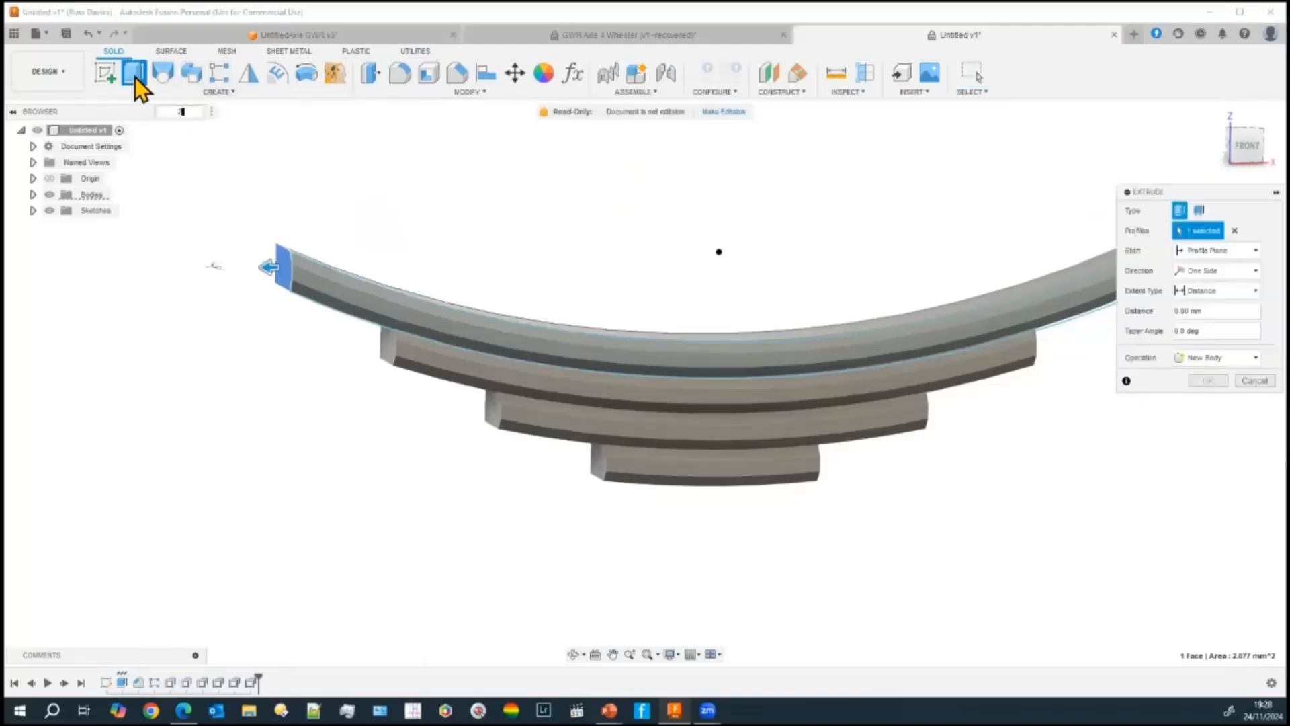
text(2)
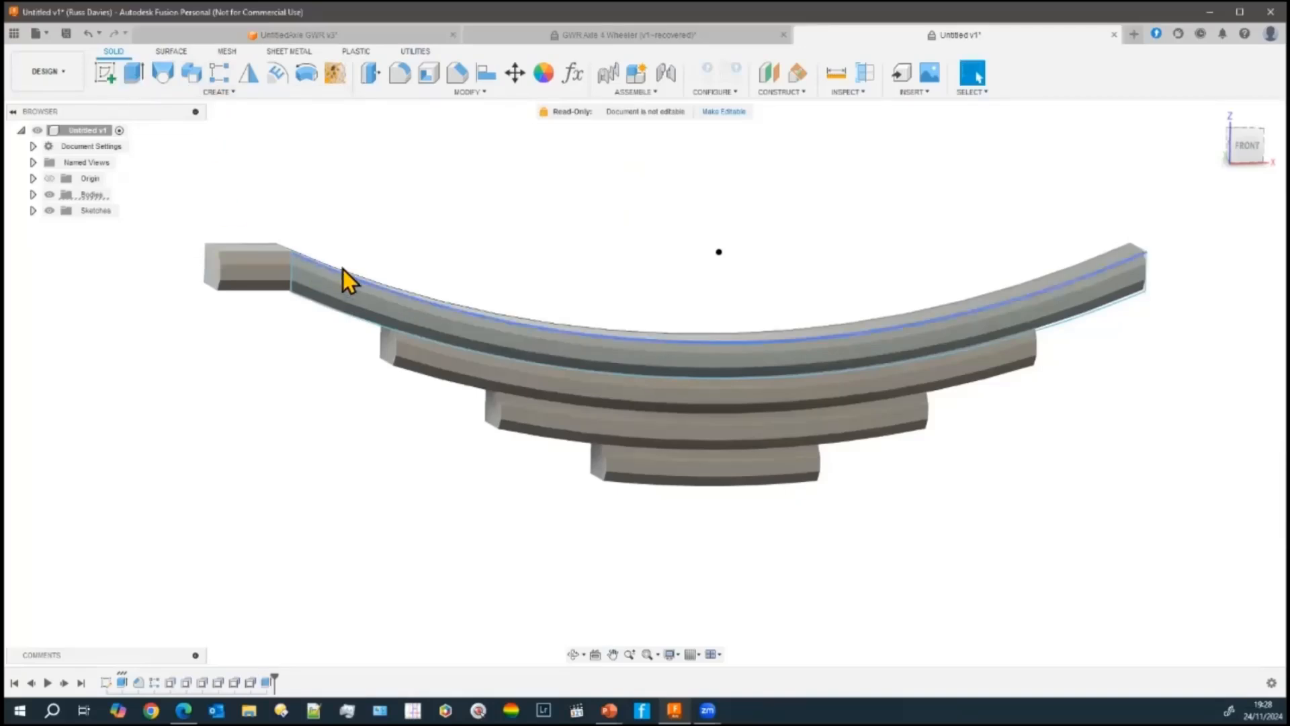
shift+middle_drag(665, 538, 786, 401)
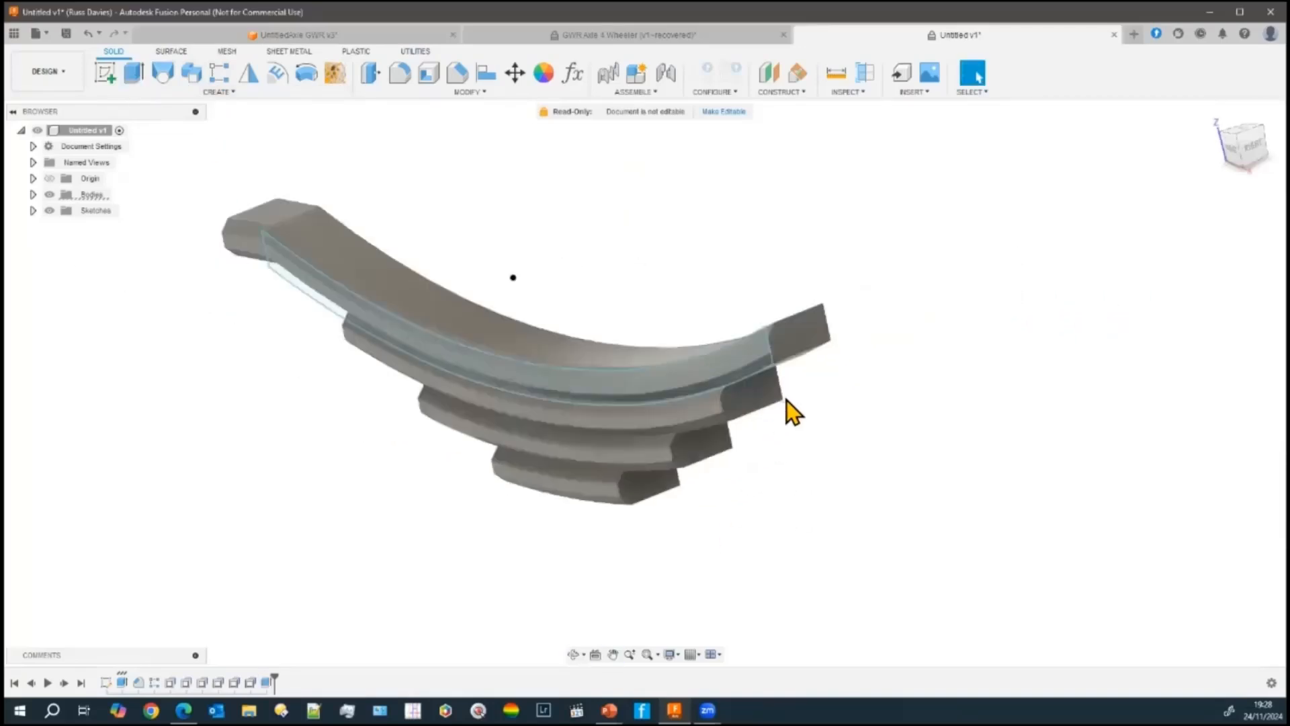
click(799, 324)
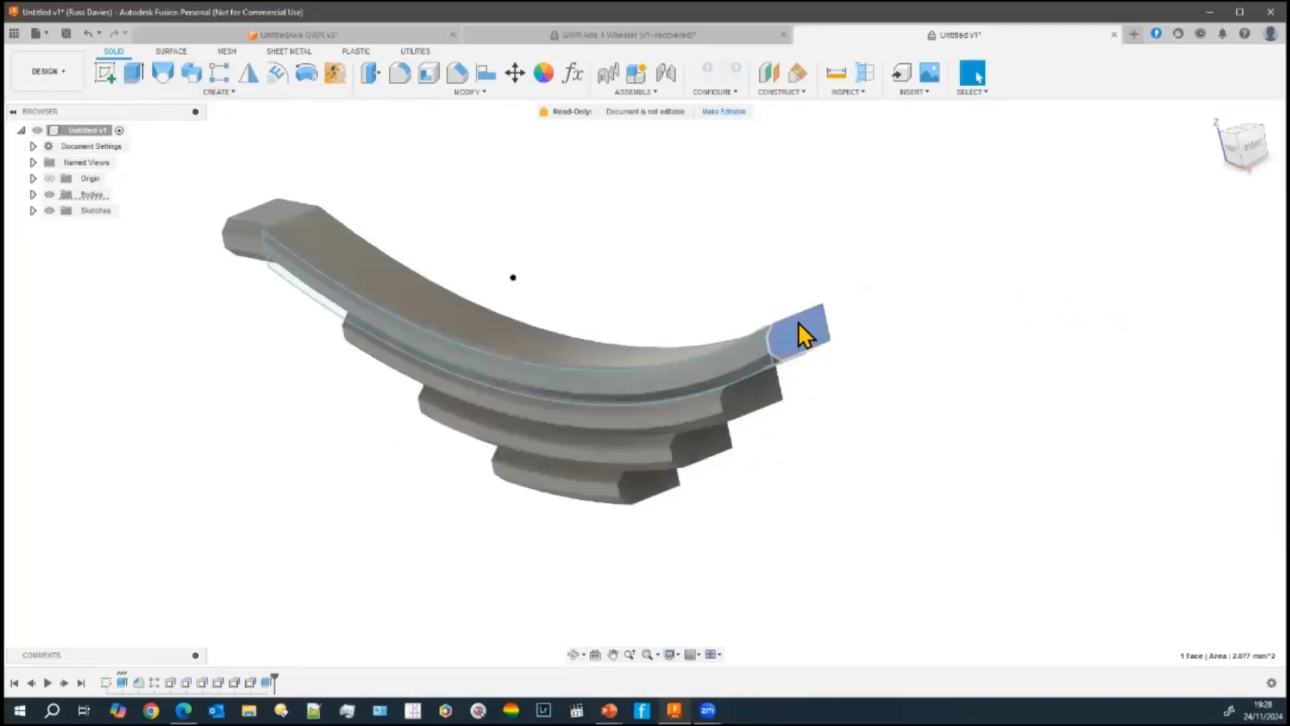
click(133, 71)
key(Escape)
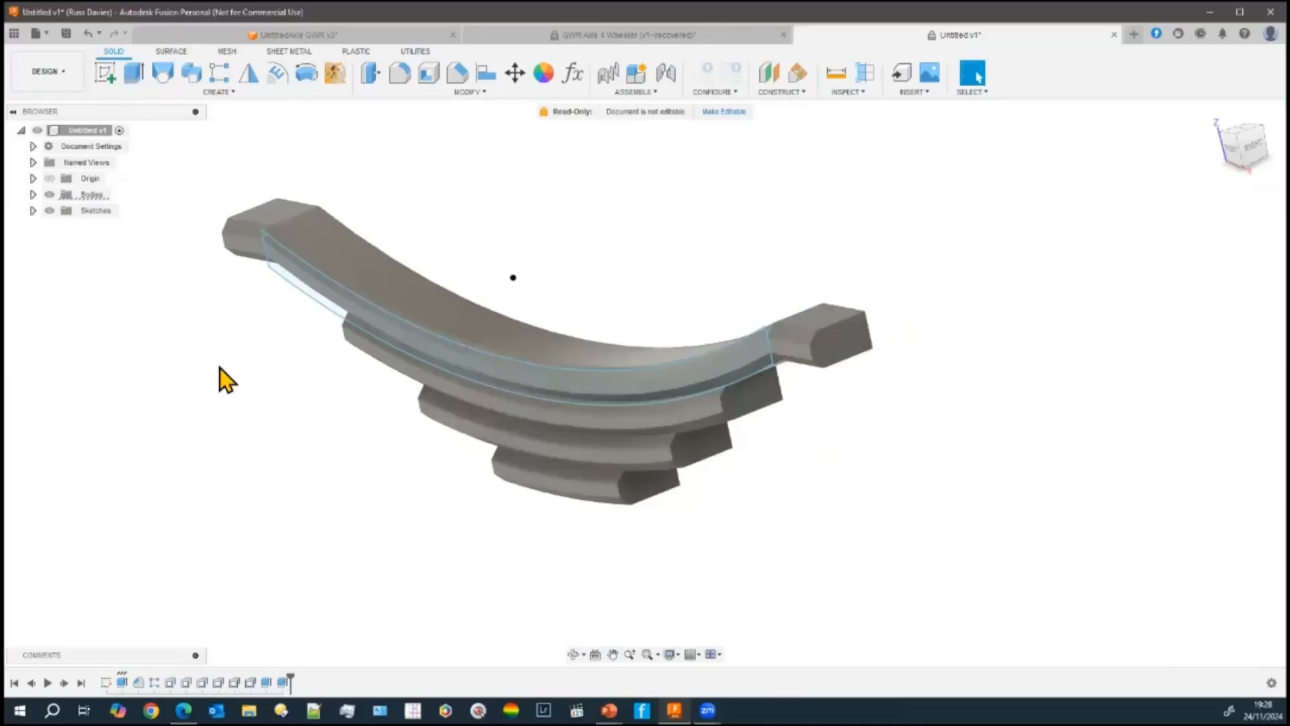
shift+middle_drag(403, 521, 461, 493)
key(Escape)
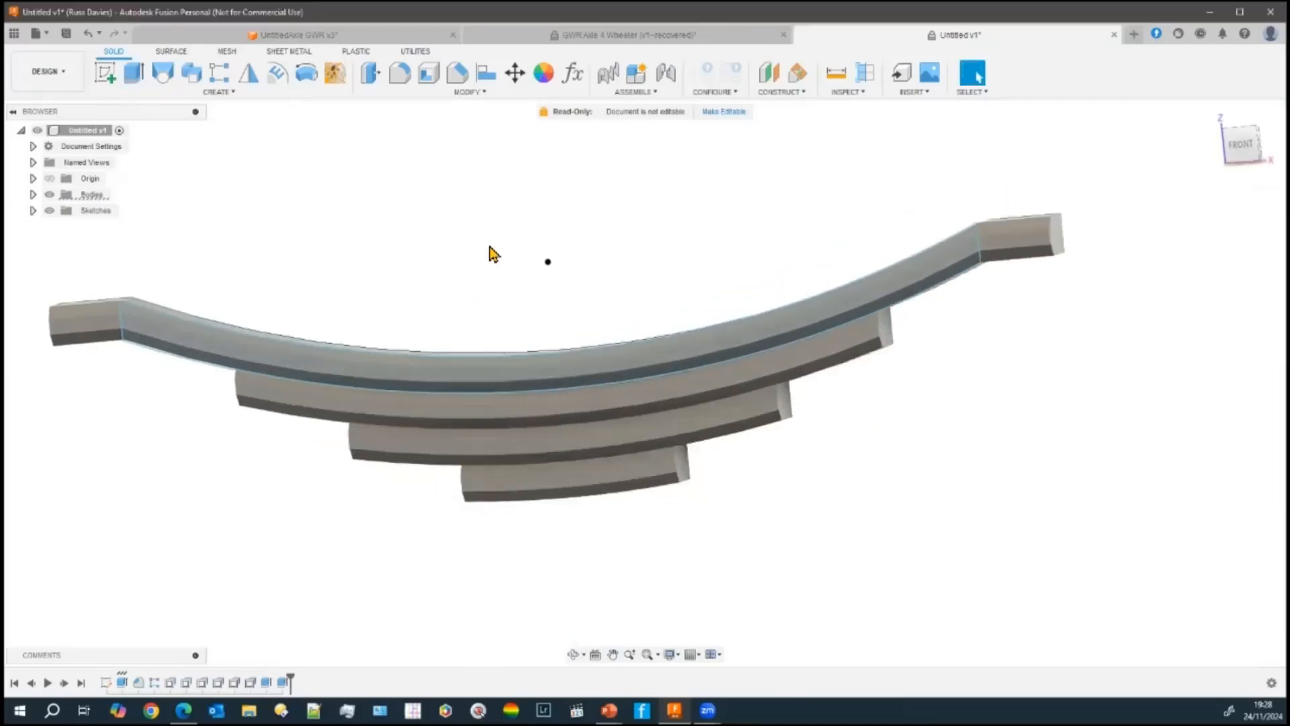
middle_drag(490, 254, 614, 245)
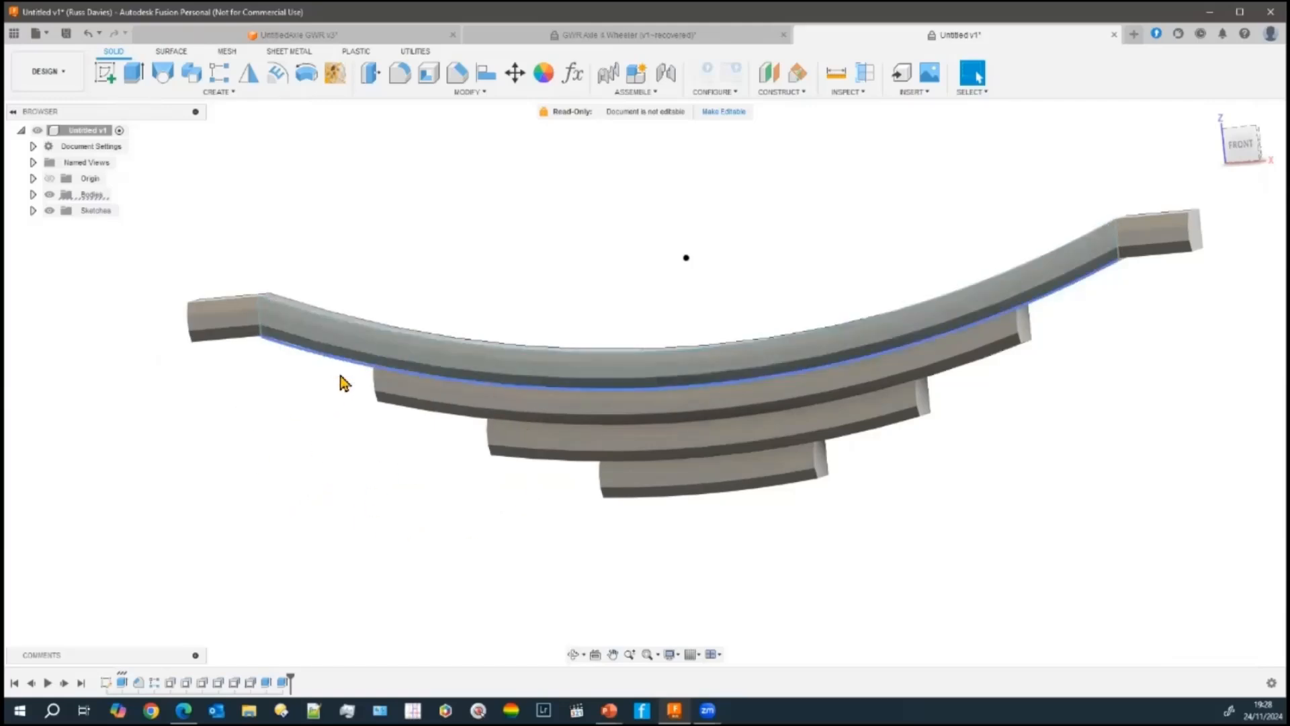
Switch to the UntitledAxle GWR v3 design, hide the Spring sketch and show the Block sketch
click(392, 343)
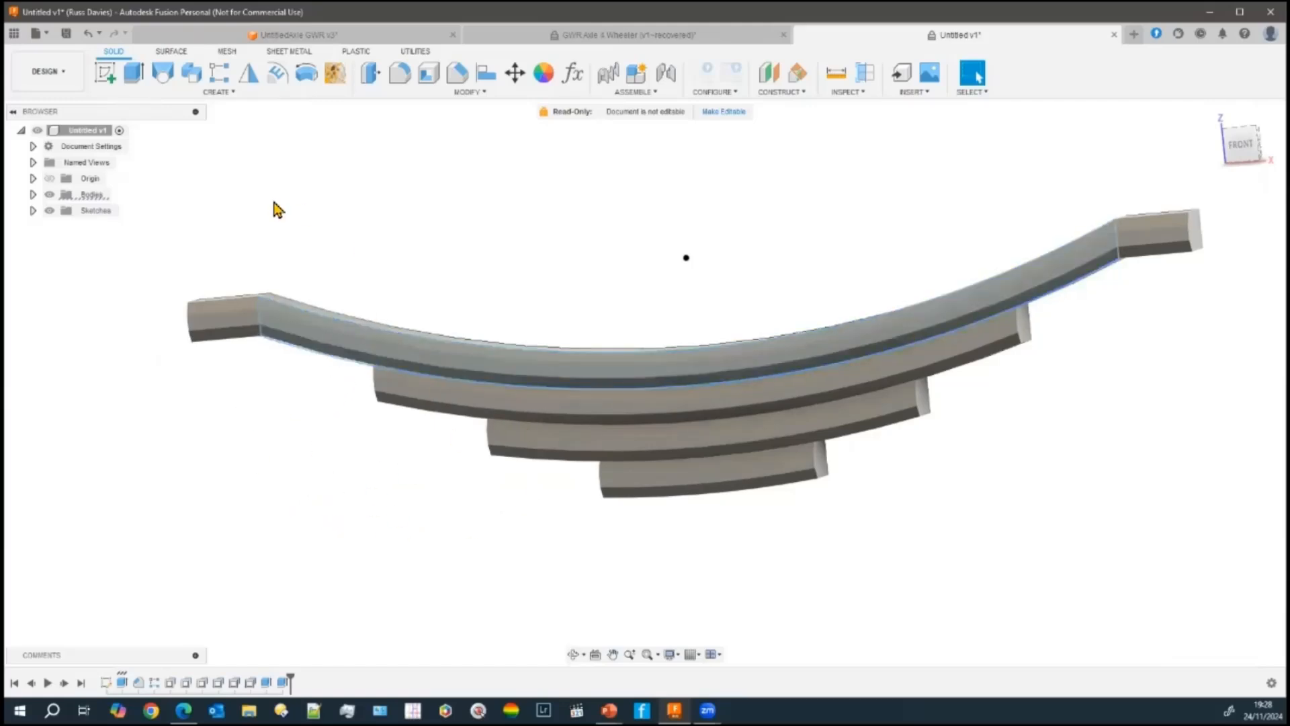
click(322, 28)
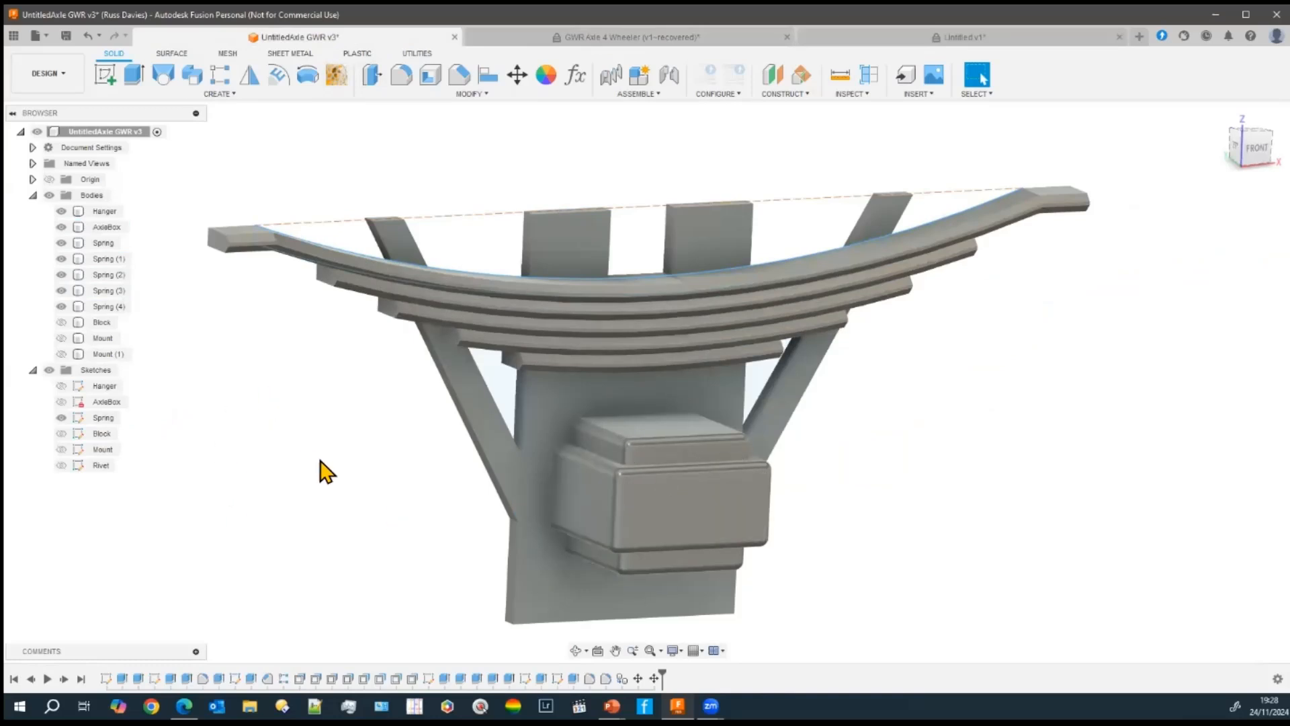
mouse_move(323, 469)
middle_down()
mouse_move(423, 532)
mouse_move(356, 462)
middle_up()
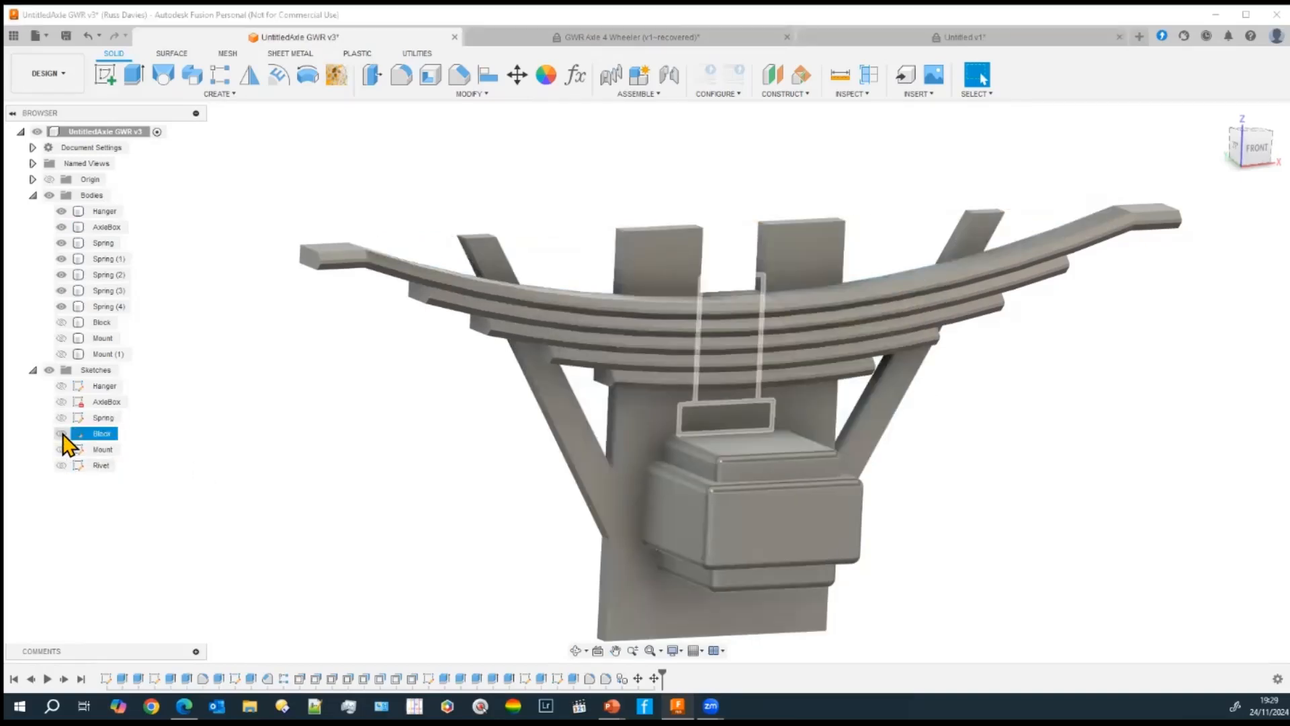
click(61, 434)
Show the Block body that clamps the middle of the spring leaves above the axle box
mouse_move(423, 587)
middle_down()
mouse_move(383, 579)
mouse_move(305, 613)
middle_up()
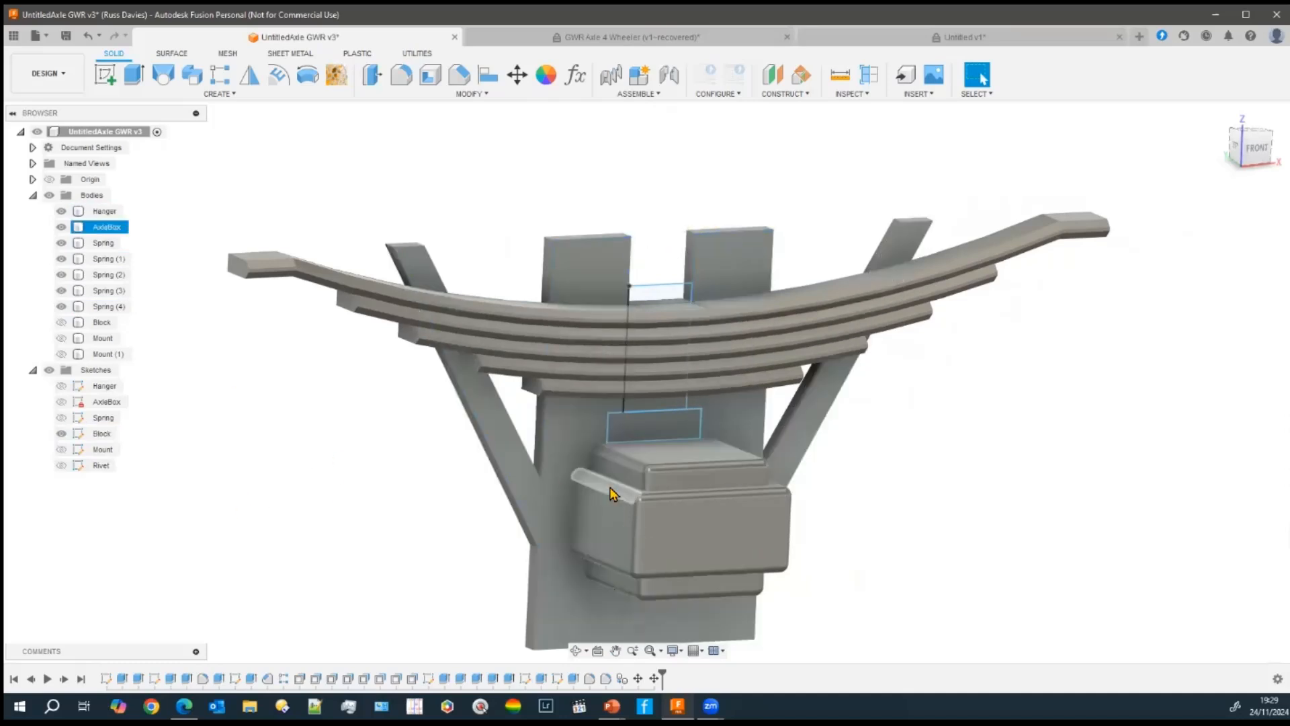
shift+middle_drag(200, 575, 271, 564)
click(591, 438)
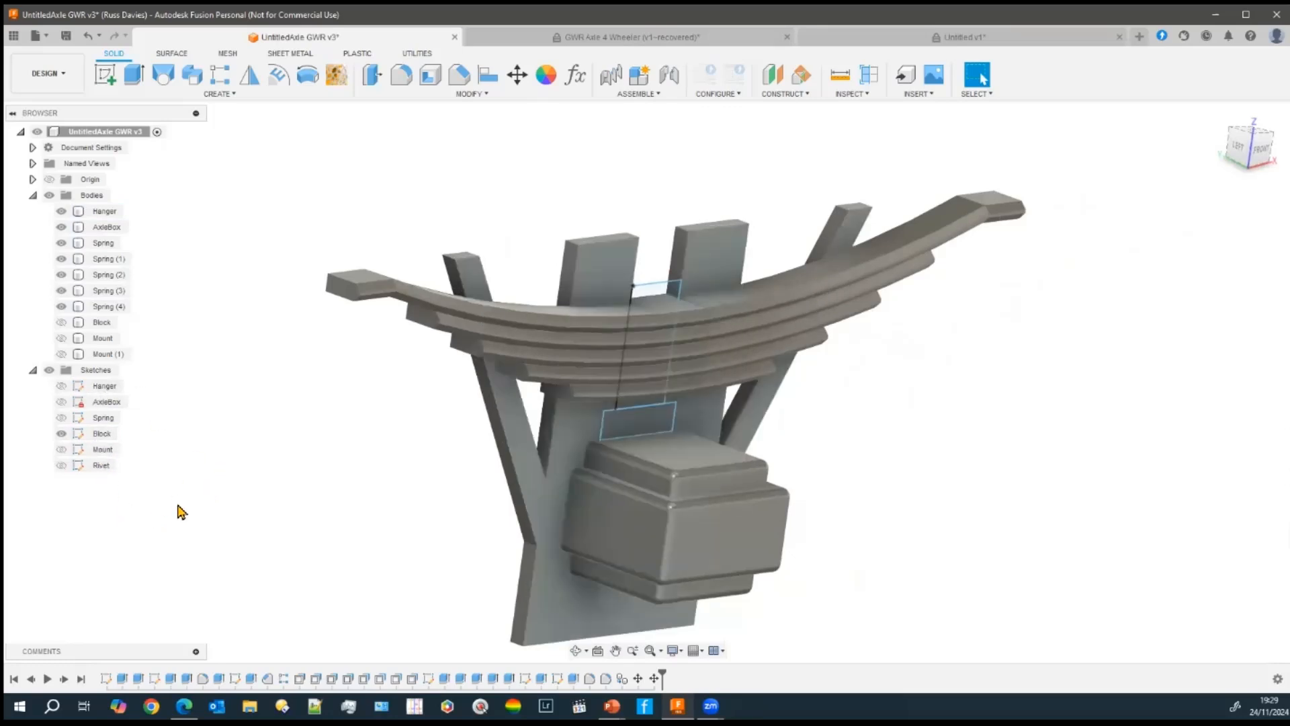
click(61, 338)
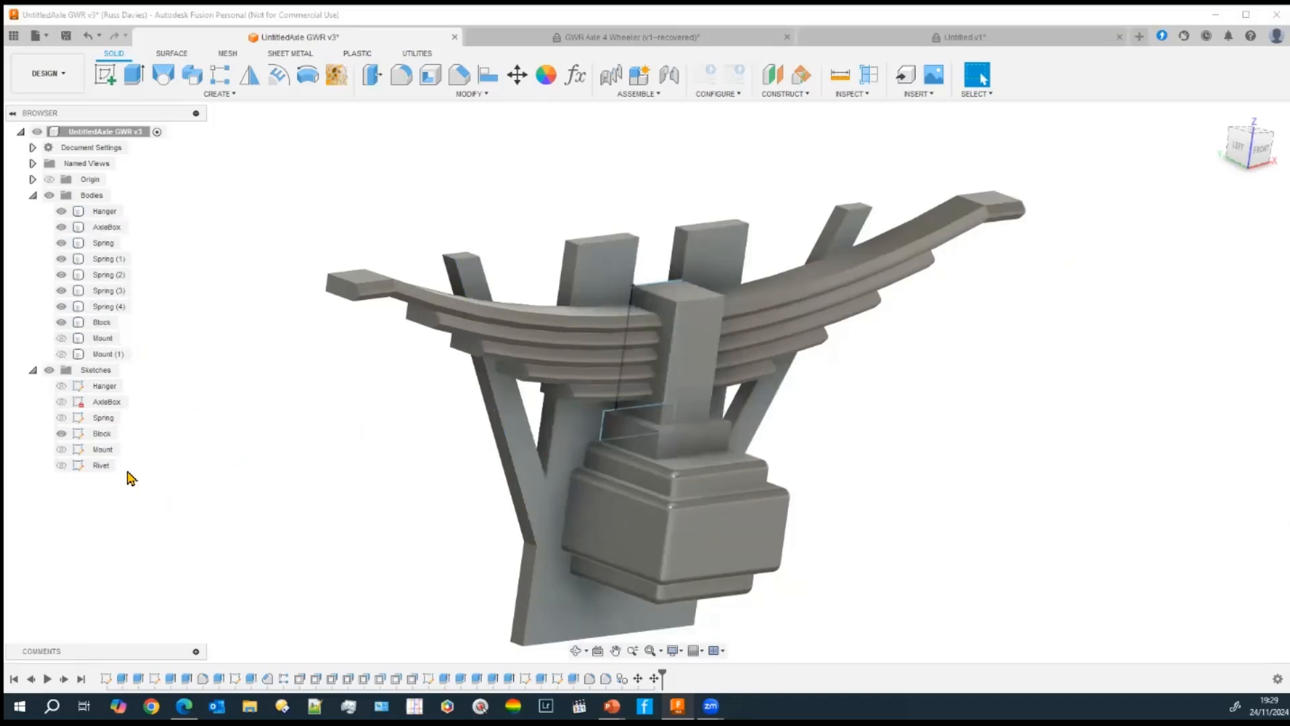
Hide the Block sketch and inspect the Block body between the spring leaves and the axle box
click(63, 433)
scroll(698, 414, up, 5)
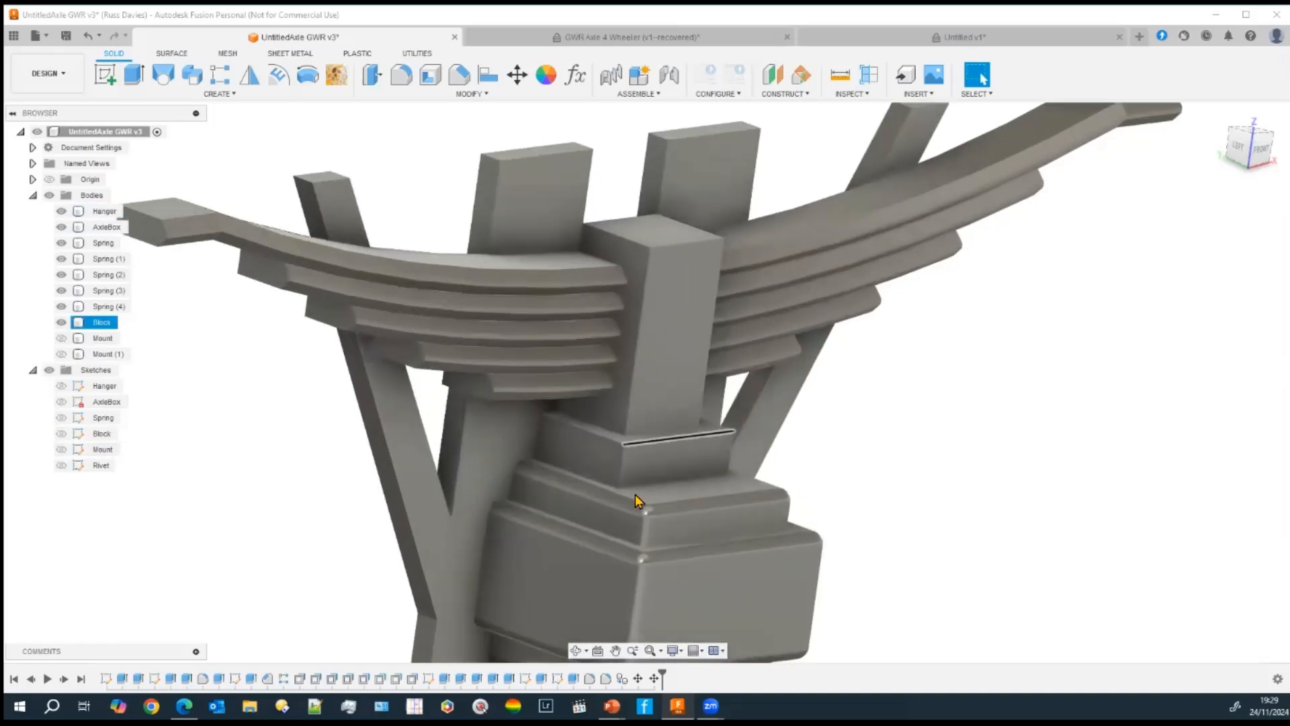
click(576, 527)
click(314, 544)
scroll(234, 516, down, 2)
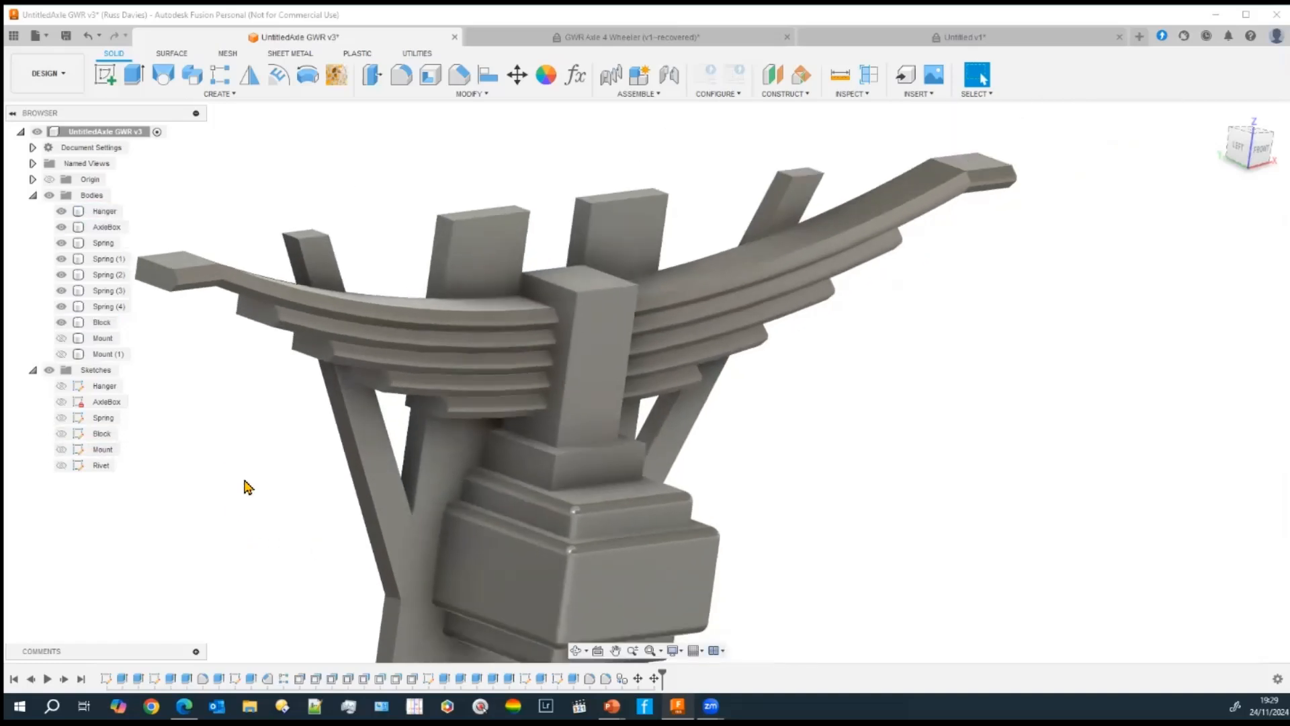
middle_drag(243, 483, 364, 431)
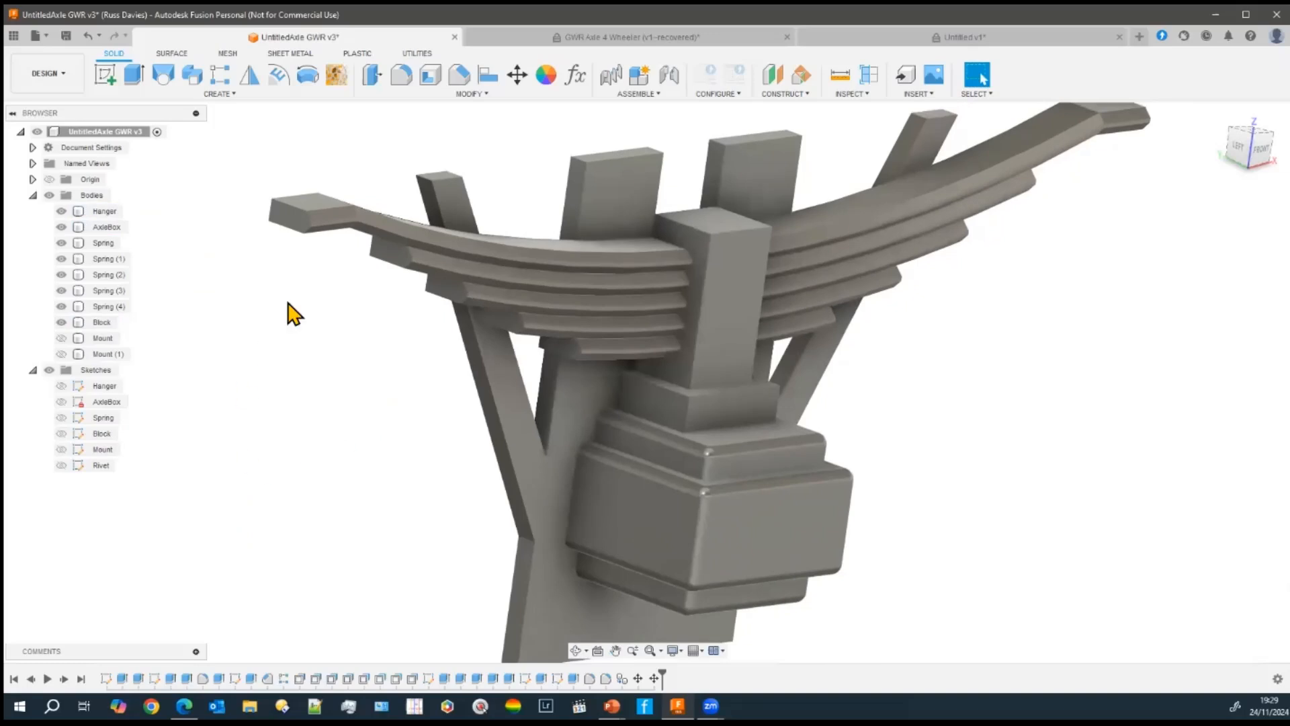
Show the Mount sketch and examine its profiles around the end tab of the top spring leaf
click(61, 449)
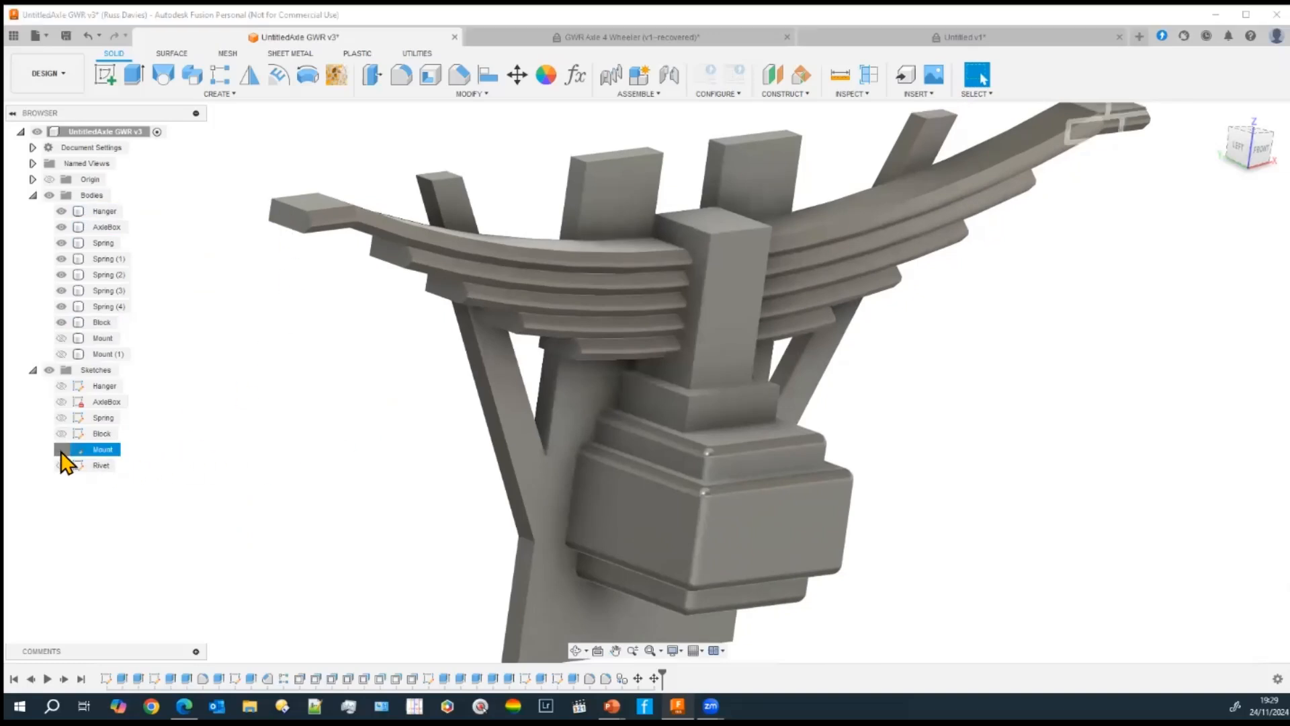
scroll(435, 417, down, 1)
middle_drag(435, 417, 406, 517)
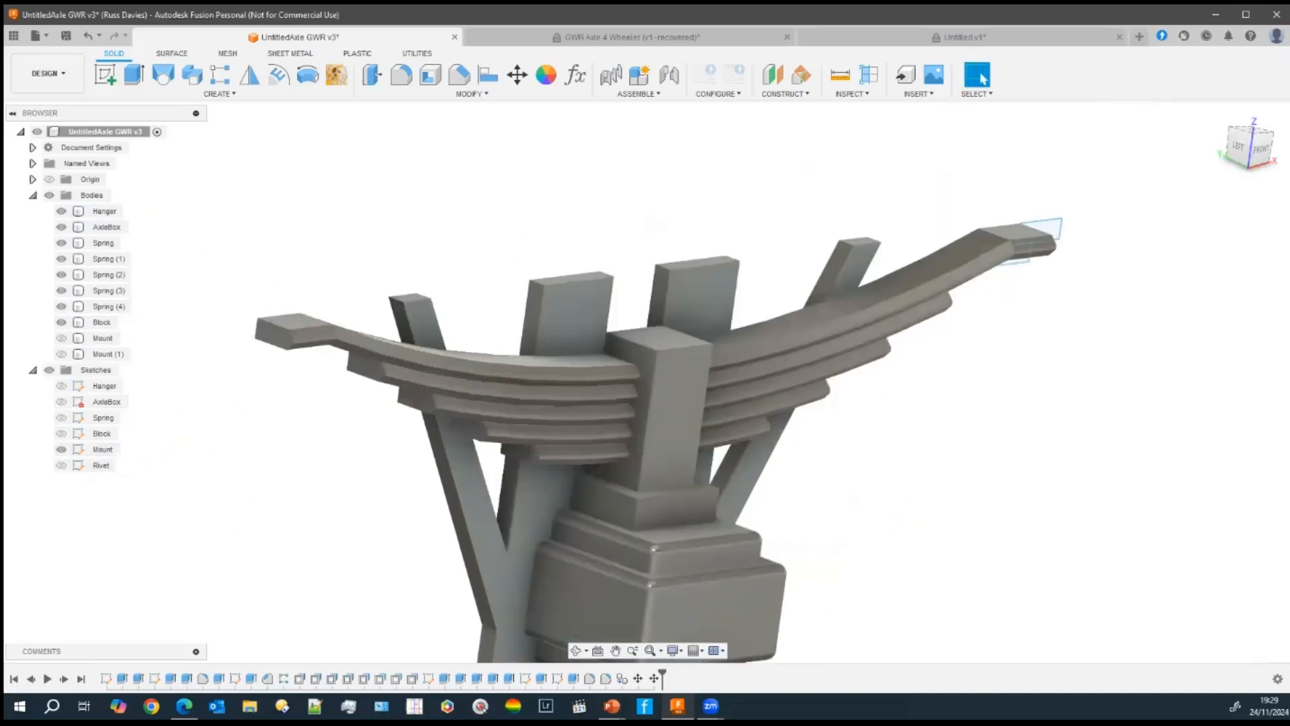
shift+middle_drag(659, 403, 496, 427)
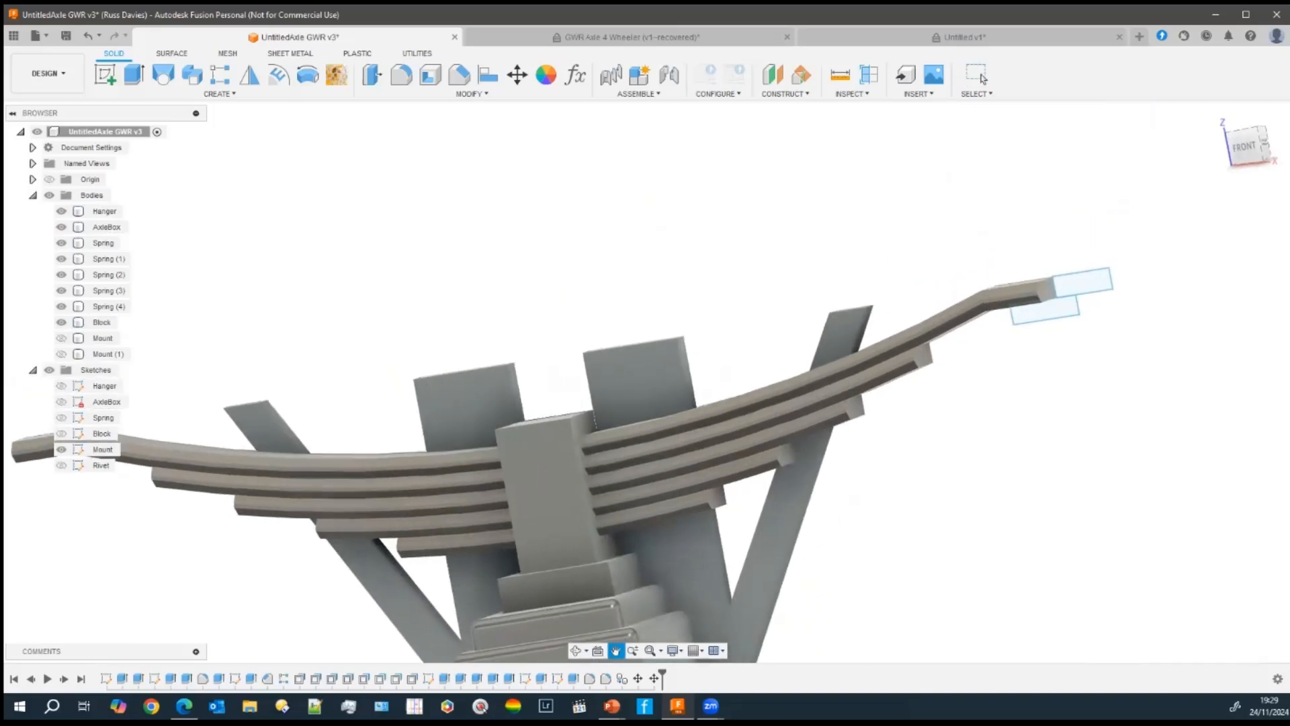
scroll(914, 536, down, 1)
scroll(1004, 398, up, 3)
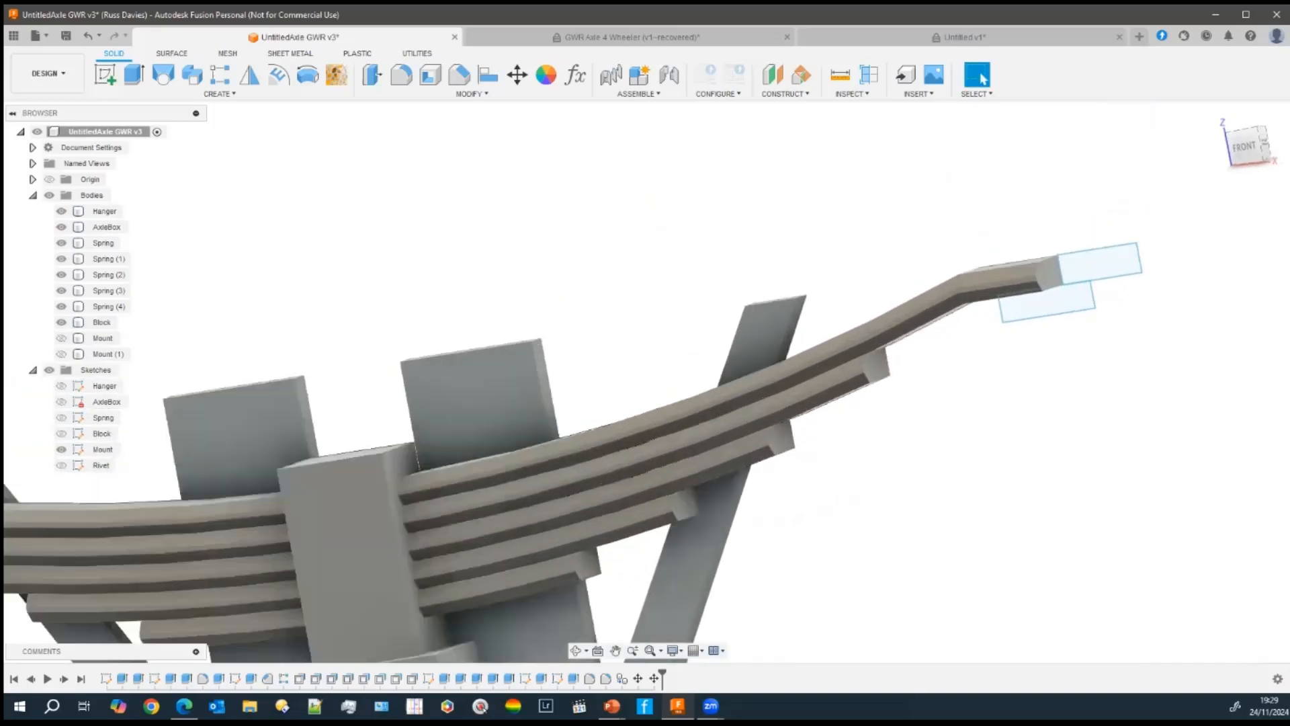
middle_drag(1004, 398, 1069, 365)
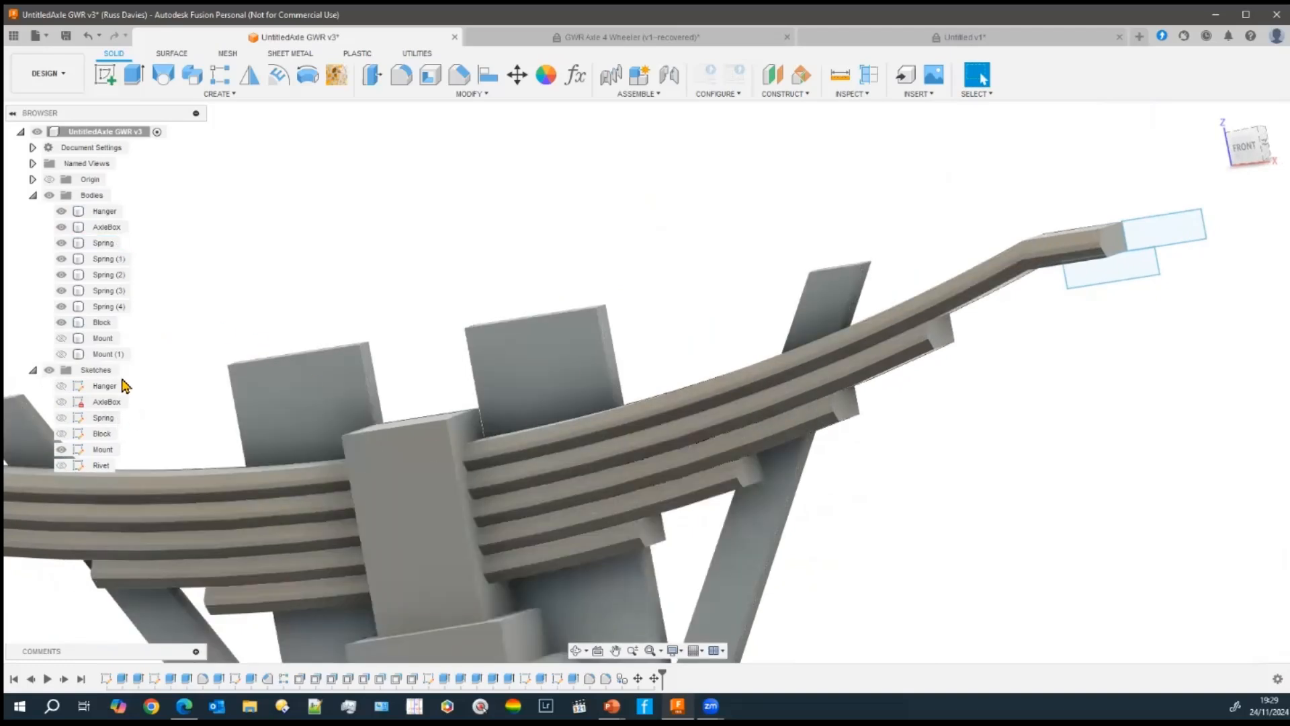
Show the Mount body on the end of the top leaf and hide the Mount sketch
click(61, 339)
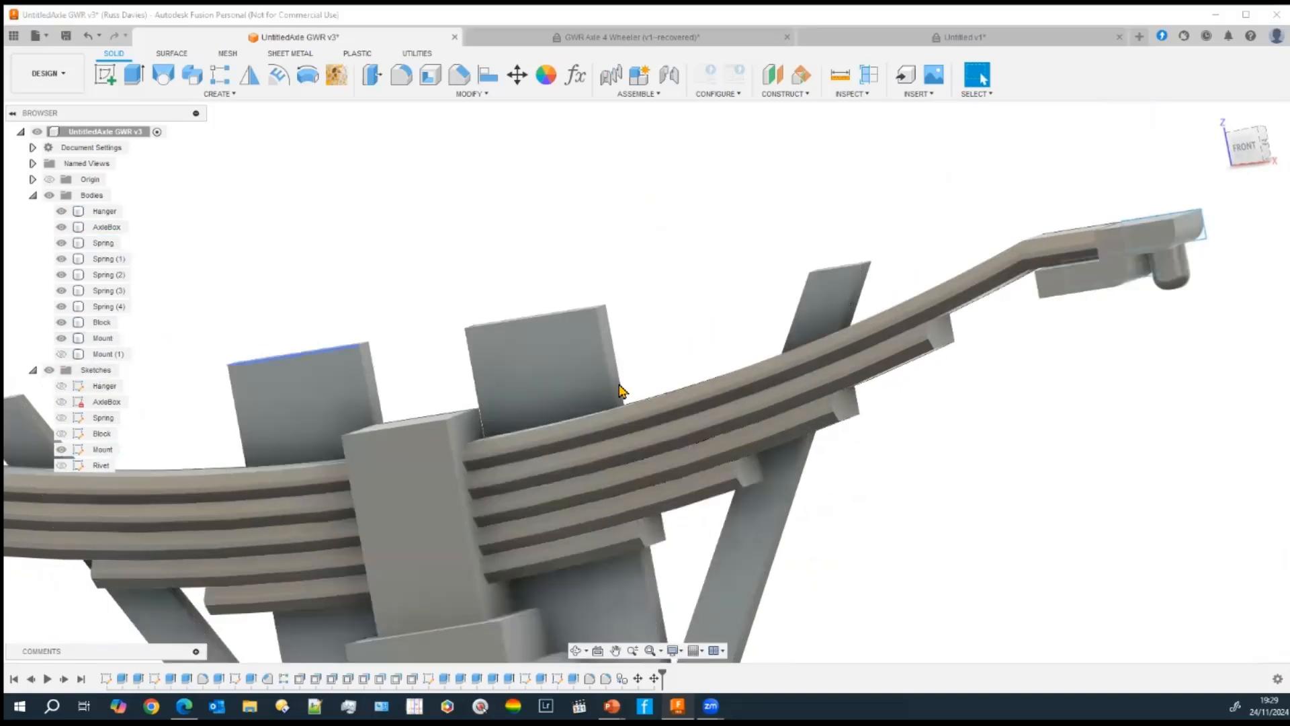
middle_drag(361, 306, 375, 236)
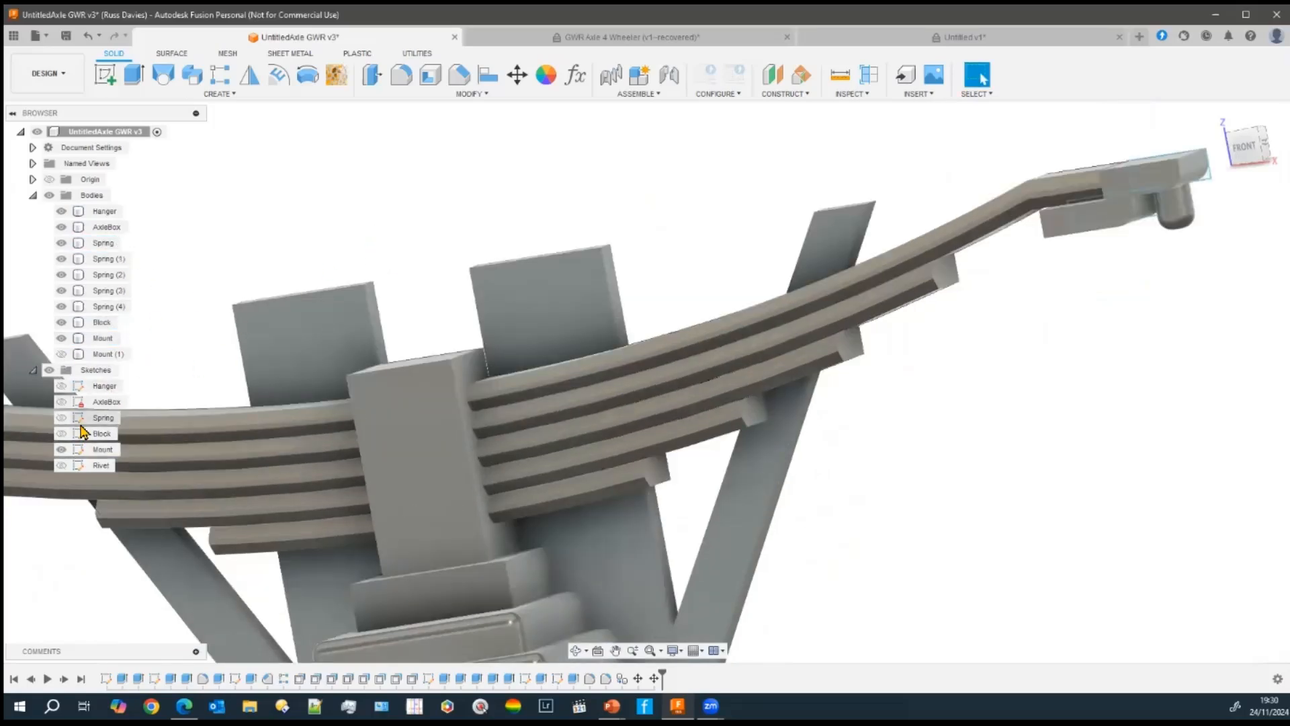
click(61, 449)
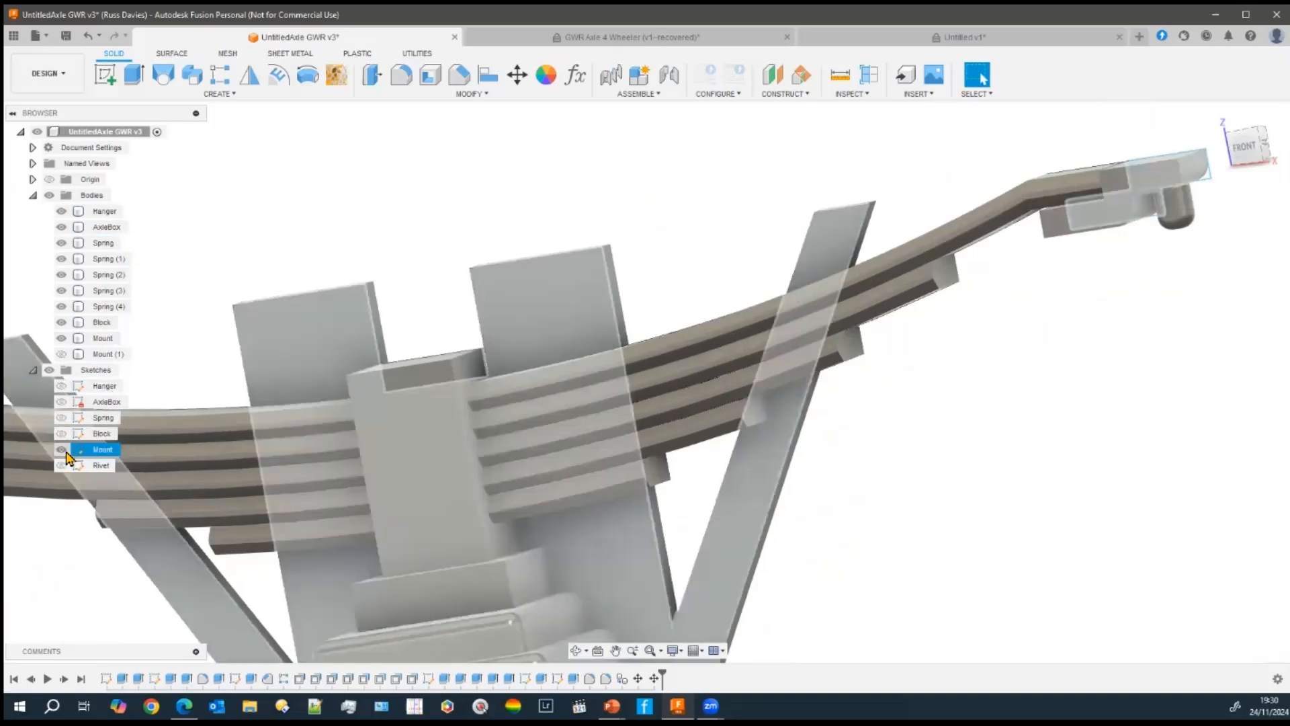
Show the Rivet sketch and examine its circle at the base of the rivet on the mount's underside
click(61, 465)
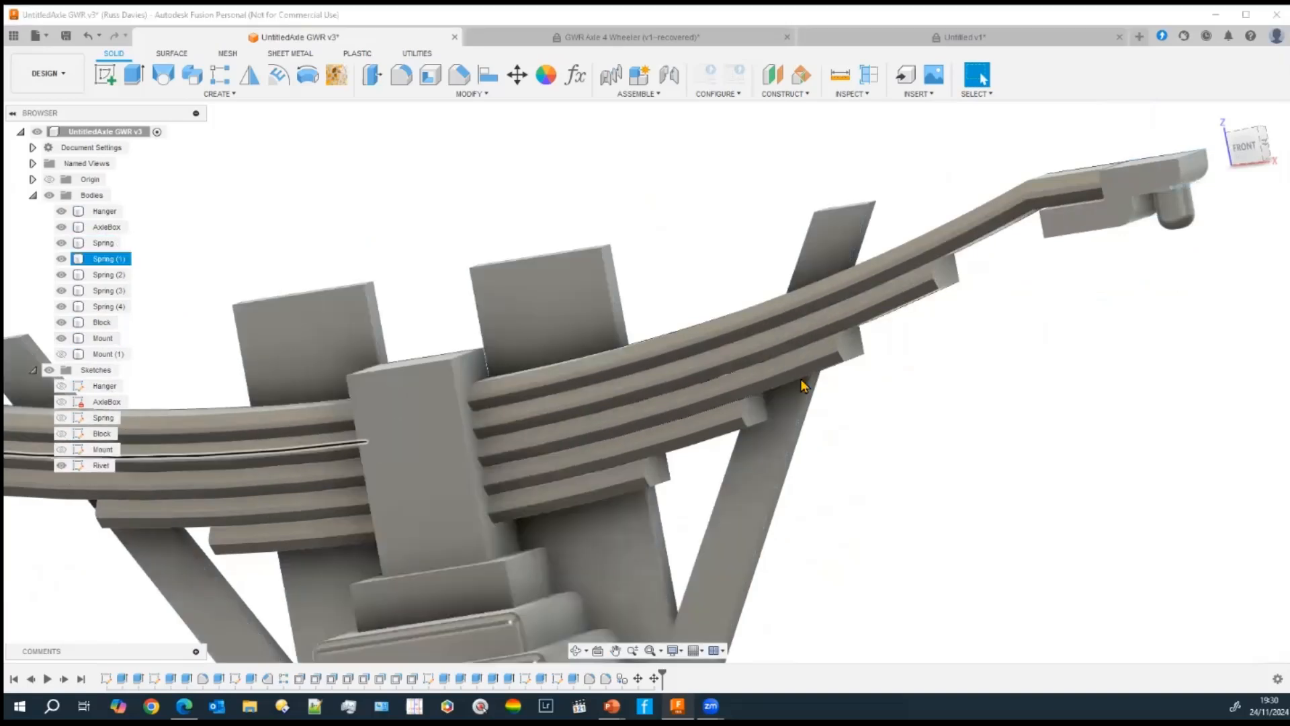
mouse_move(766, 491)
shift+middle_down()
mouse_move(726, 478)
mouse_move(703, 424)
mouse_move(506, 512)
mouse_move(461, 471)
shift+middle_up()
scroll(403, 462, up, 5)
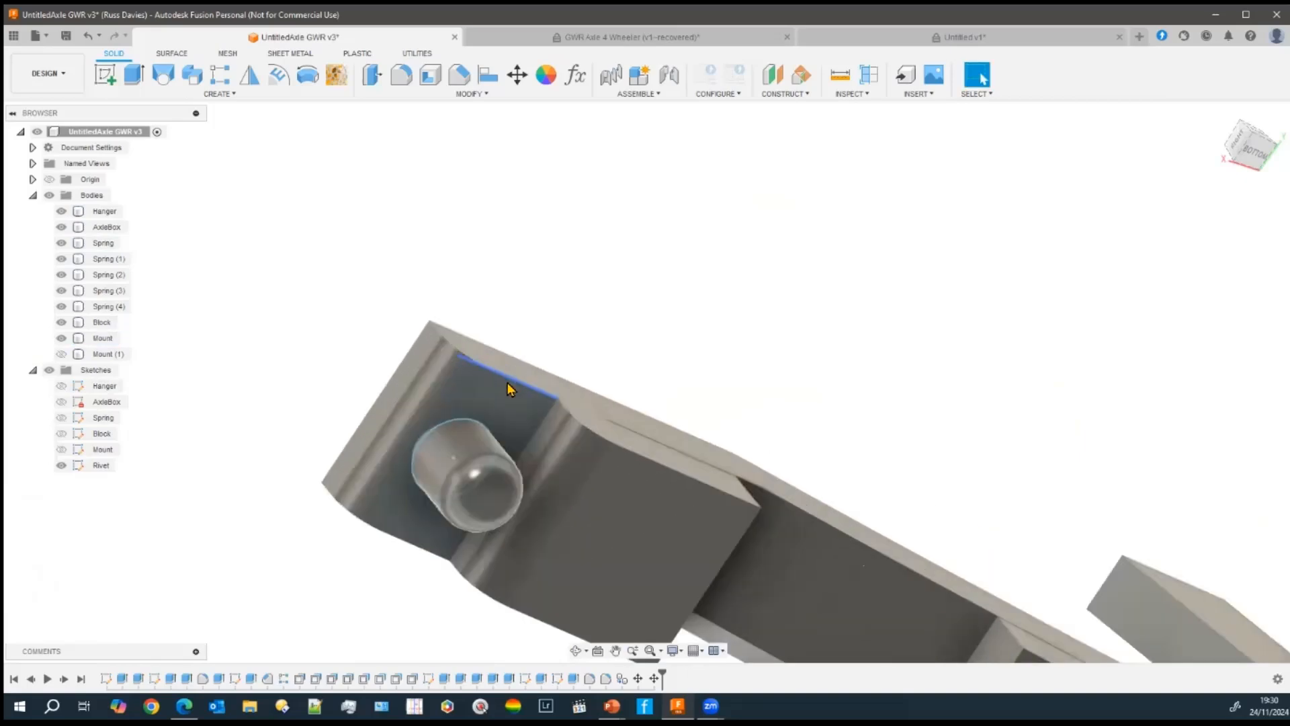
click(473, 426)
click(414, 477)
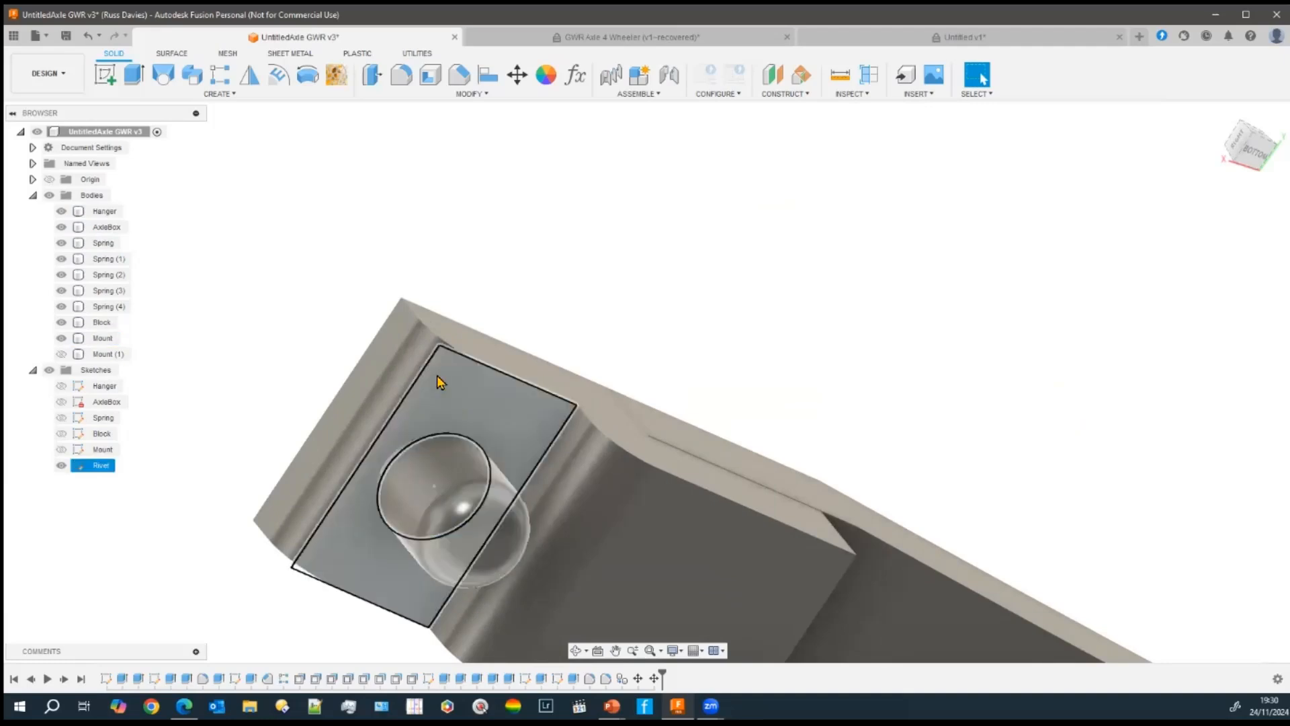
click(596, 320)
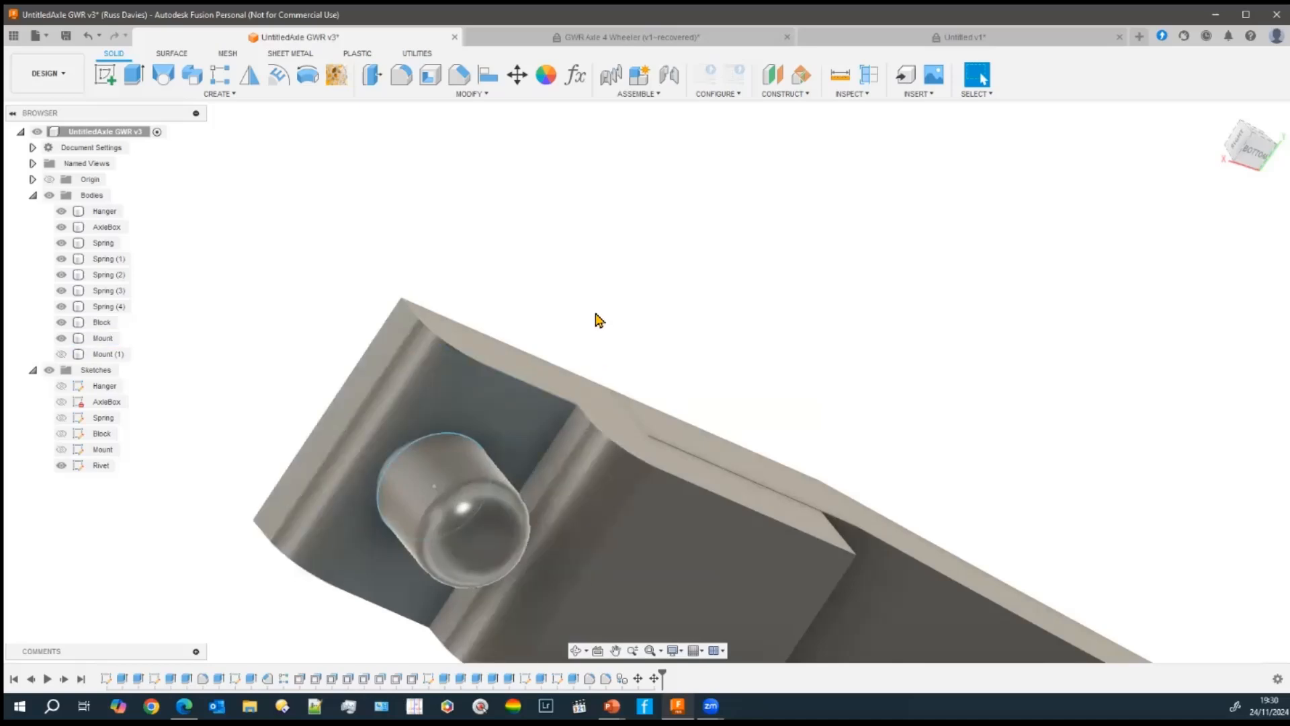
Show the Mount (1) body at the opposite end of the spring and view the assembly from the front
scroll(614, 346, down, 6)
shift+middle_drag(567, 289, 636, 397)
middle_drag(303, 515, 264, 598)
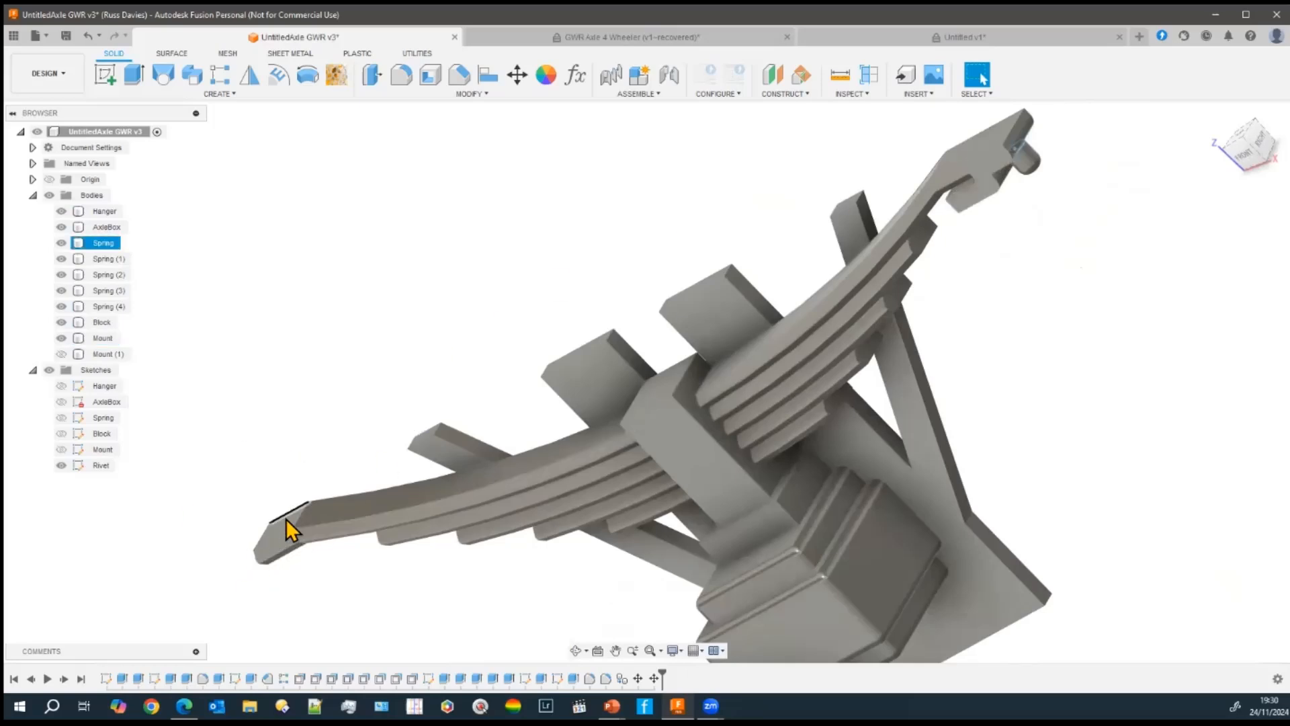
click(61, 354)
click(61, 356)
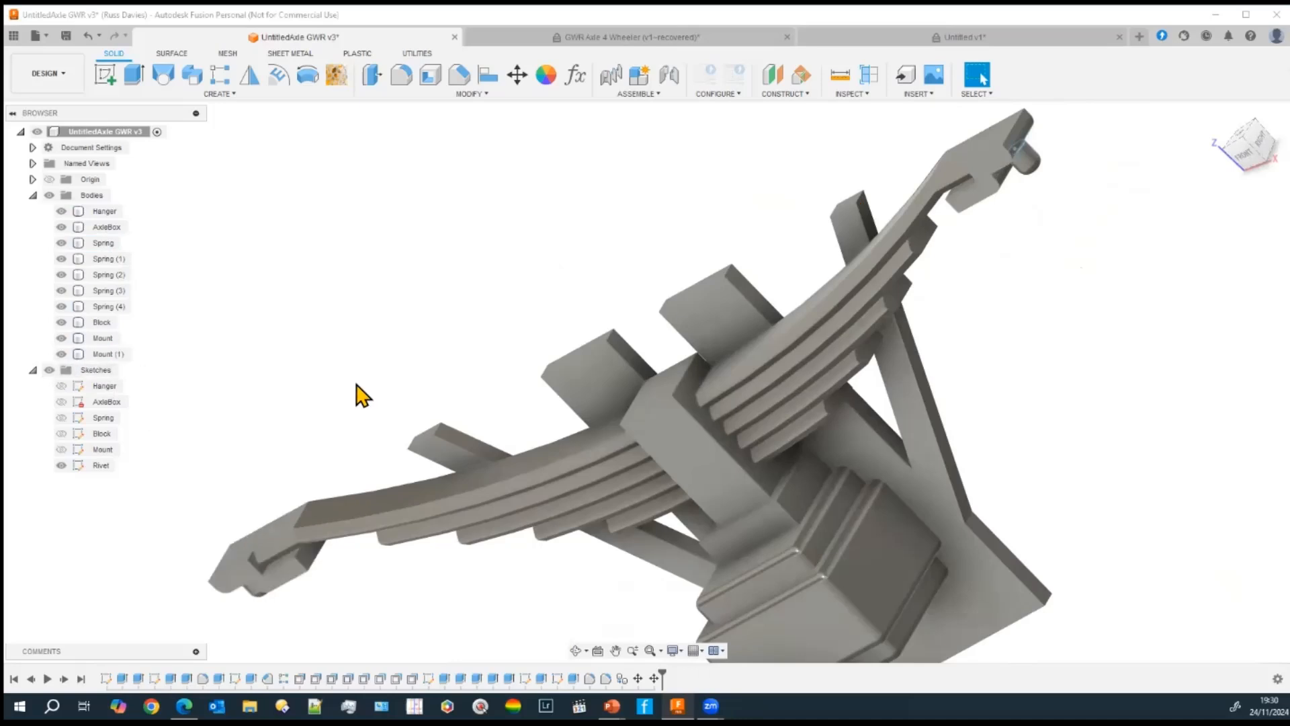
middle_drag(416, 384, 446, 344)
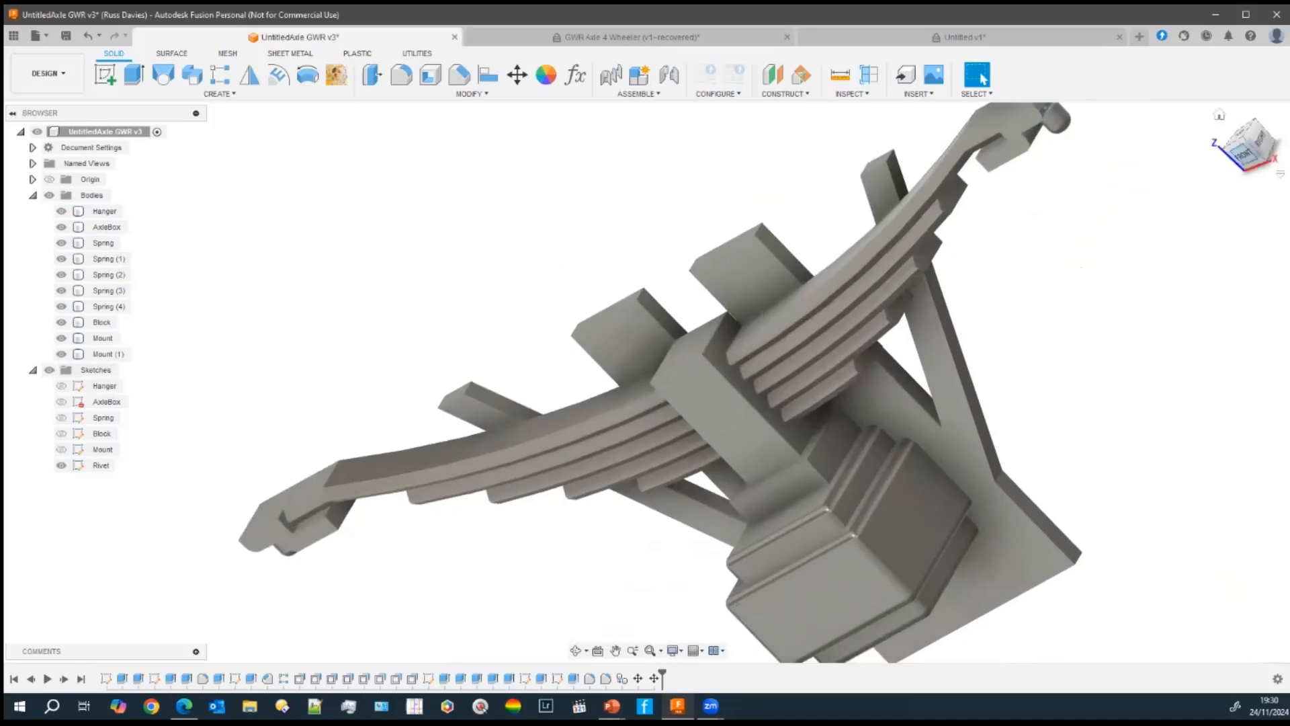
drag(1243, 154, 1243, 163)
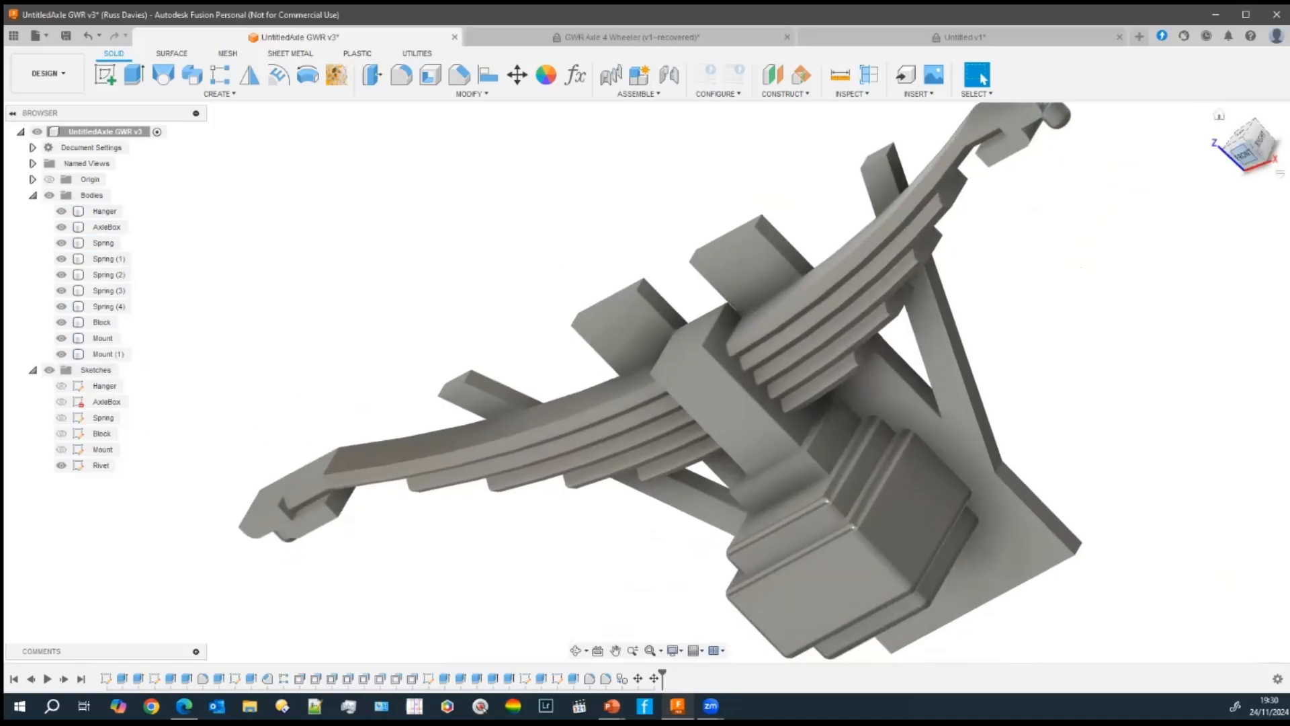
click(1243, 154)
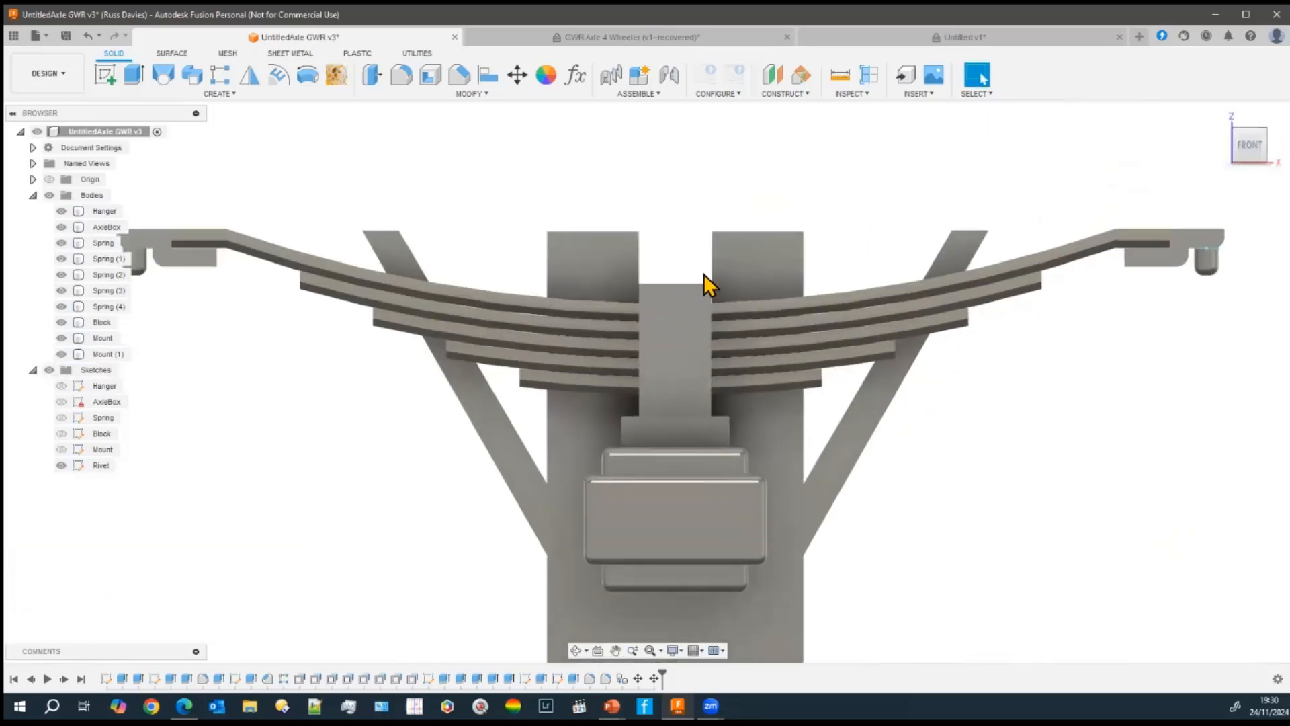
Display the AxleBox sketch to examine its rectangles and centre circle, and hide it again
scroll(576, 368, up, 2)
scroll(576, 369, down, 6)
shift+middle_drag(495, 455, 449, 489)
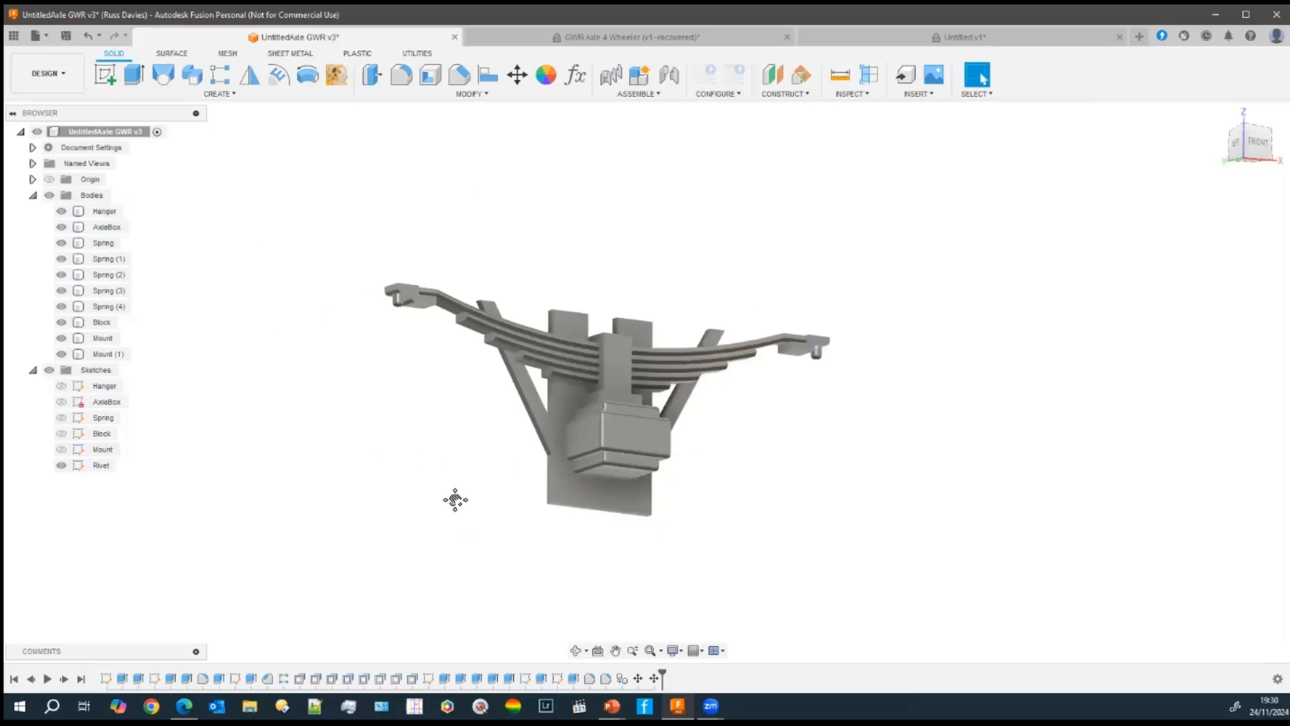
mouse_move(389, 504)
shift+middle_down()
mouse_move(452, 521)
mouse_move(402, 520)
shift+middle_up()
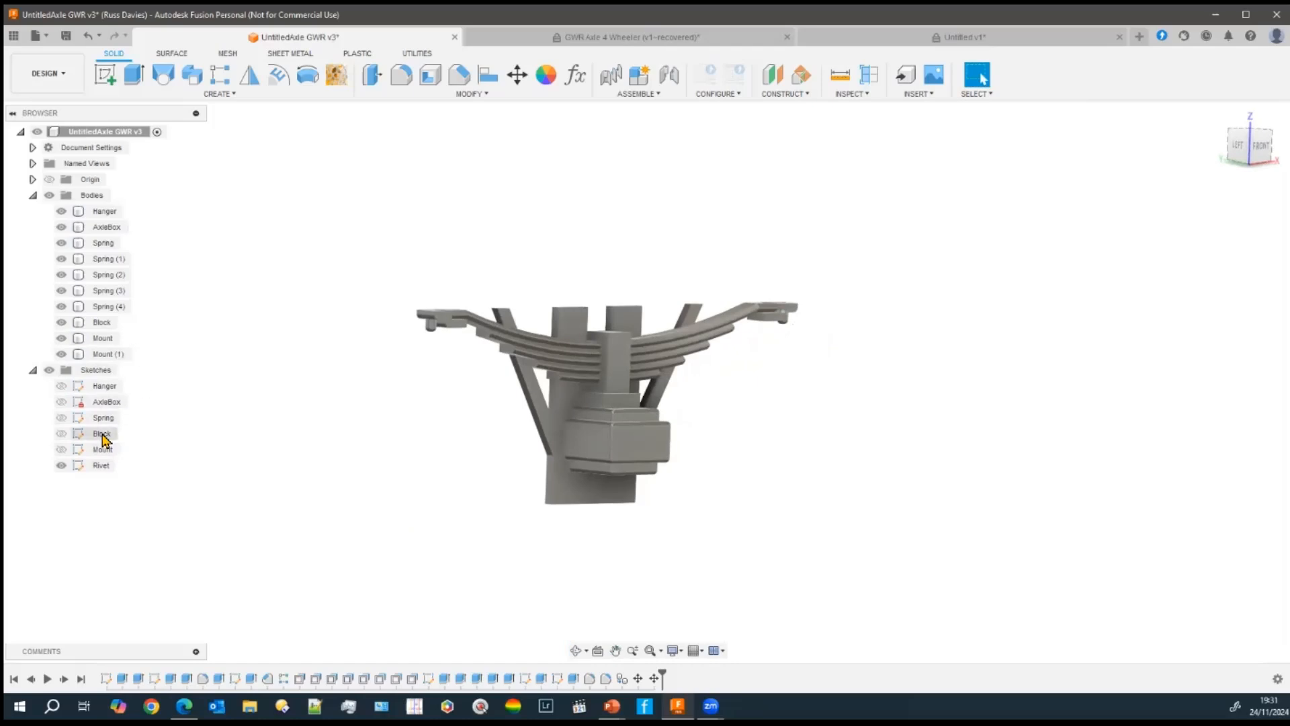
click(62, 402)
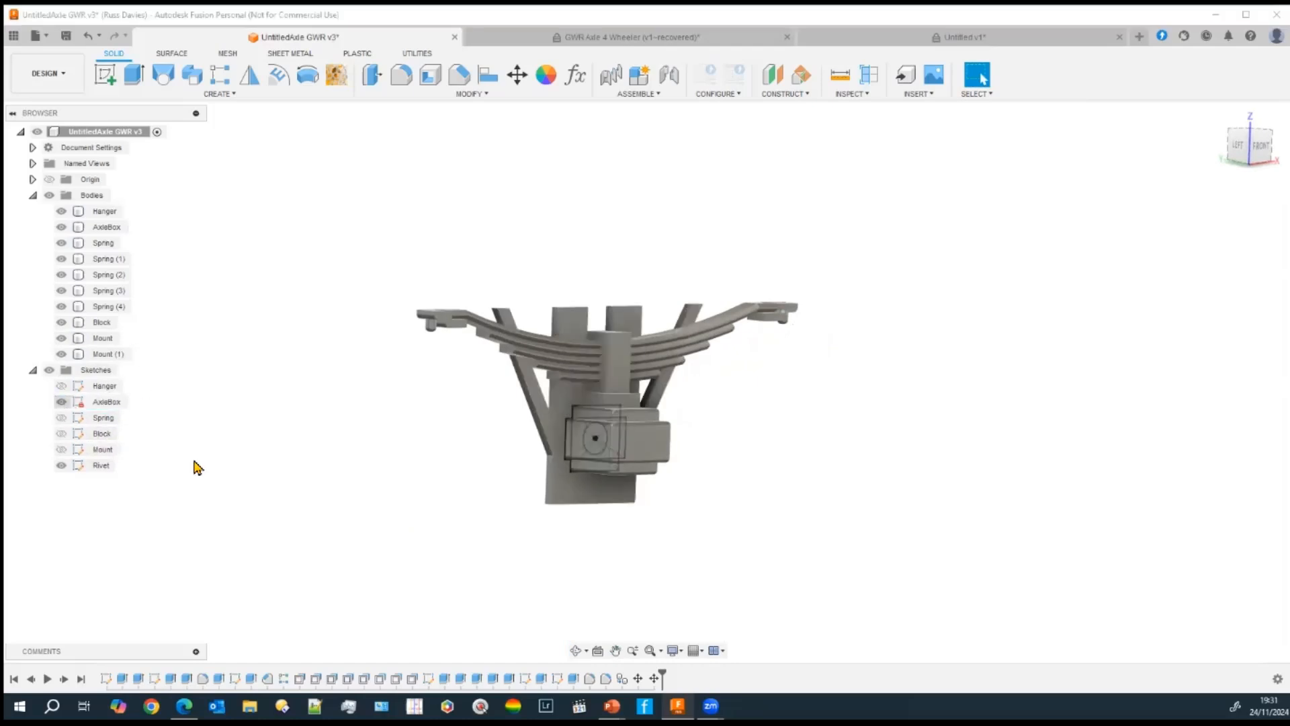
scroll(672, 461, up, 5)
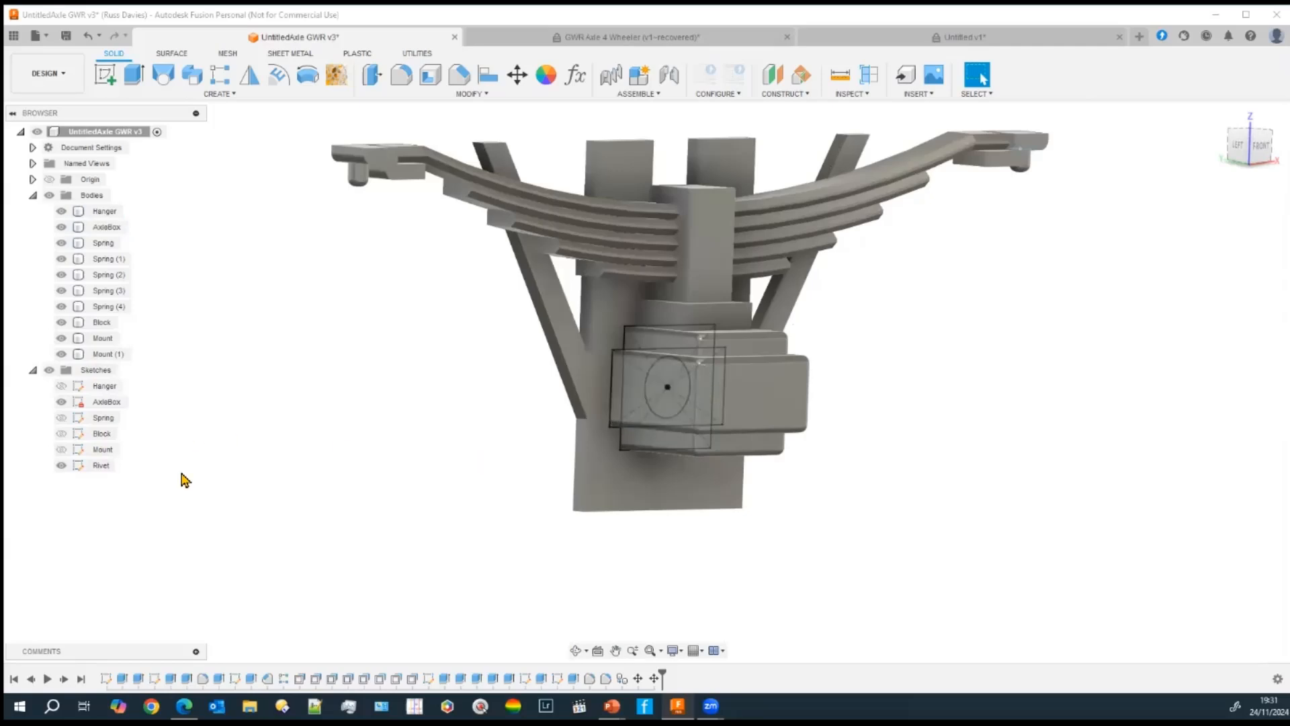
click(61, 402)
Examine the round axle hole in the back of the hanger and axle box, and return to the assembly's front side
mouse_move(359, 400)
shift+middle_down()
mouse_move(498, 411)
mouse_move(510, 400)
shift+middle_up()
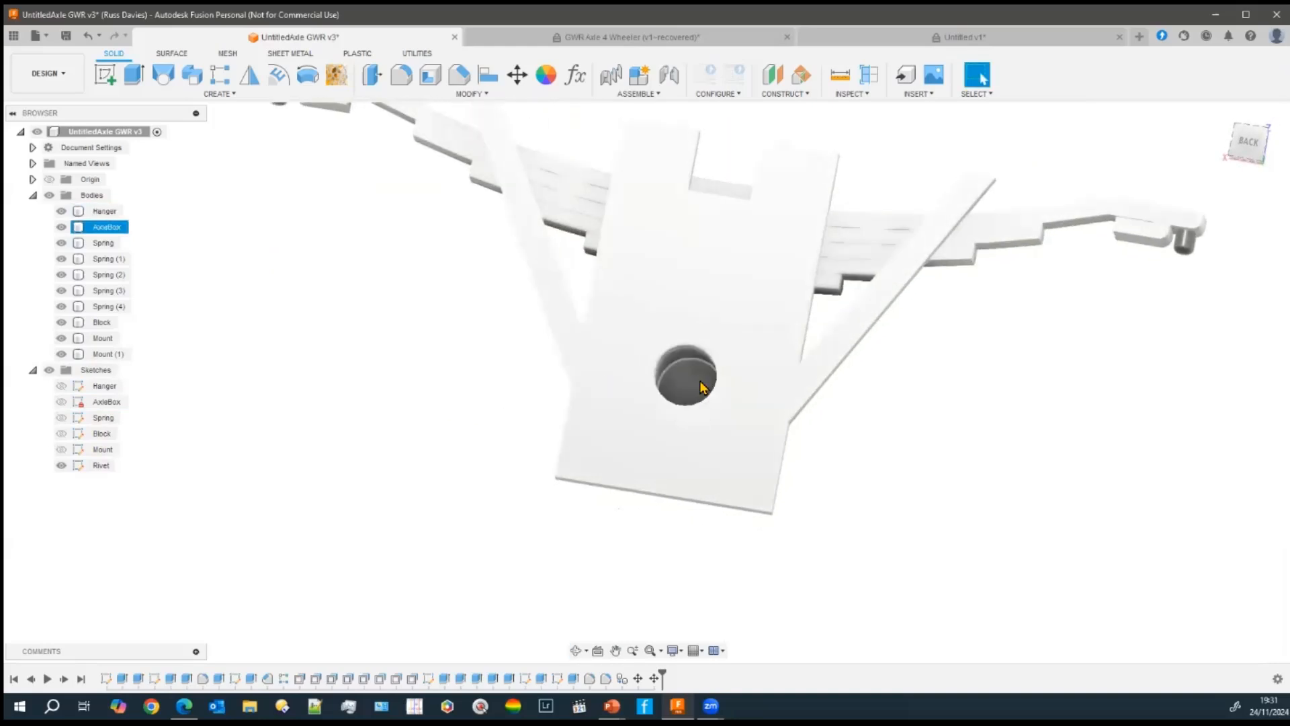
shift+middle_drag(803, 457, 779, 506)
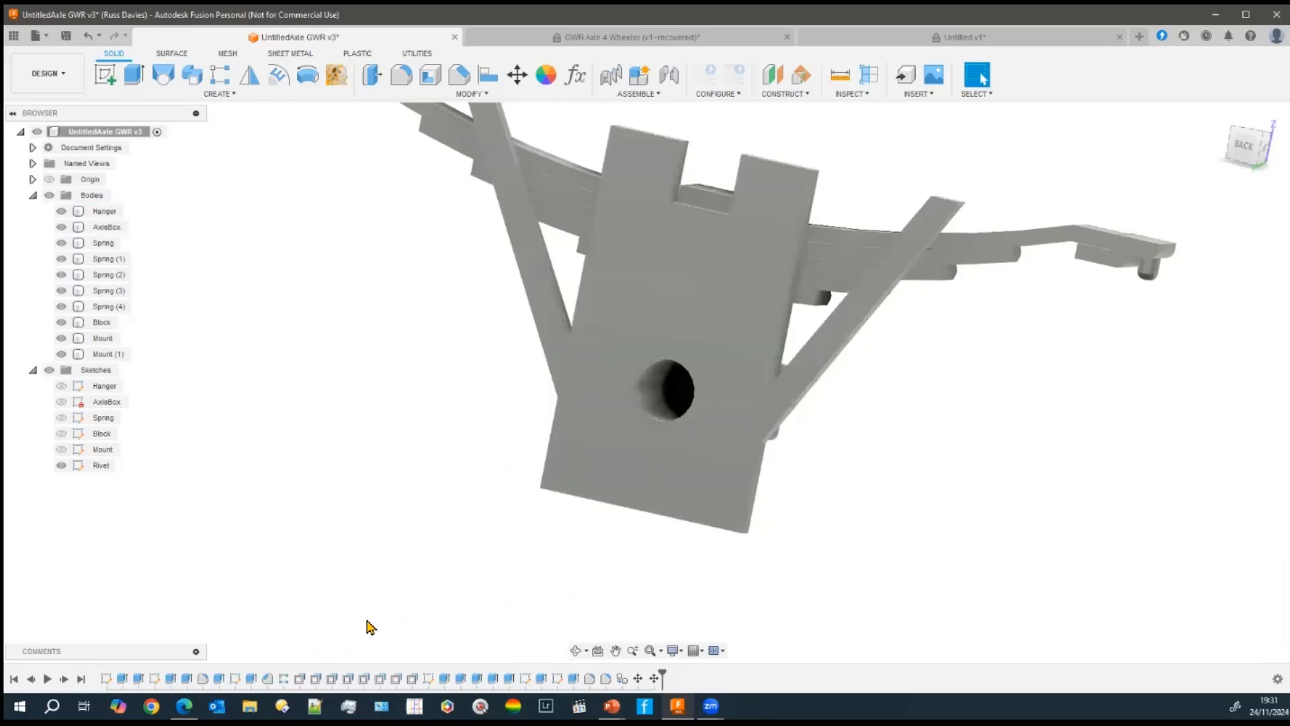
shift+middle_drag(363, 567, 245, 563)
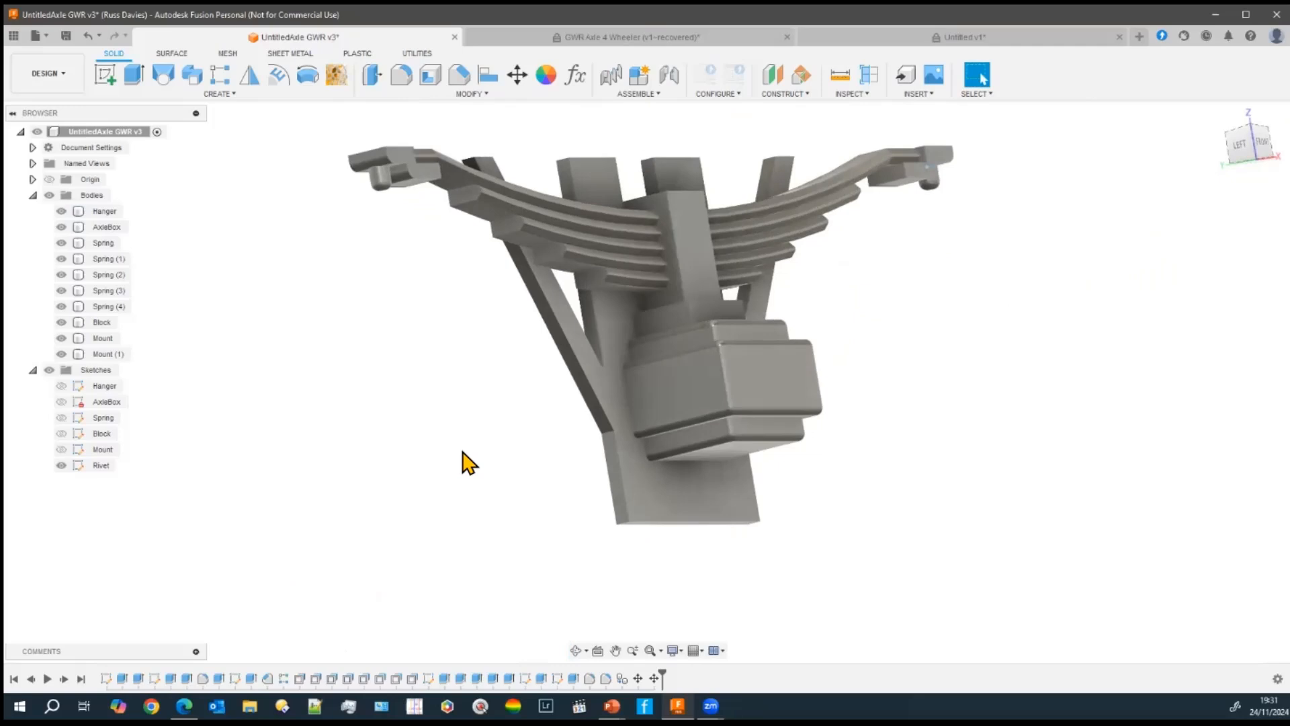
middle_drag(498, 421, 481, 495)
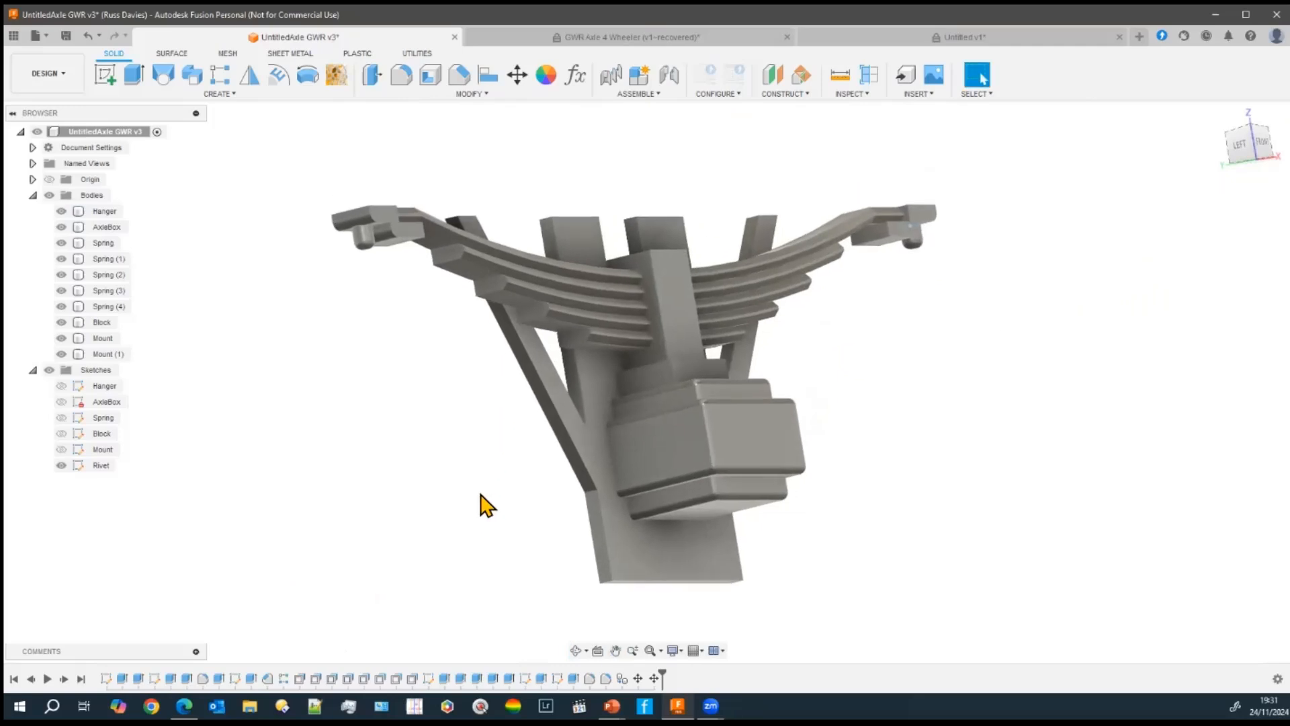
shift+middle_drag(377, 582, 296, 617)
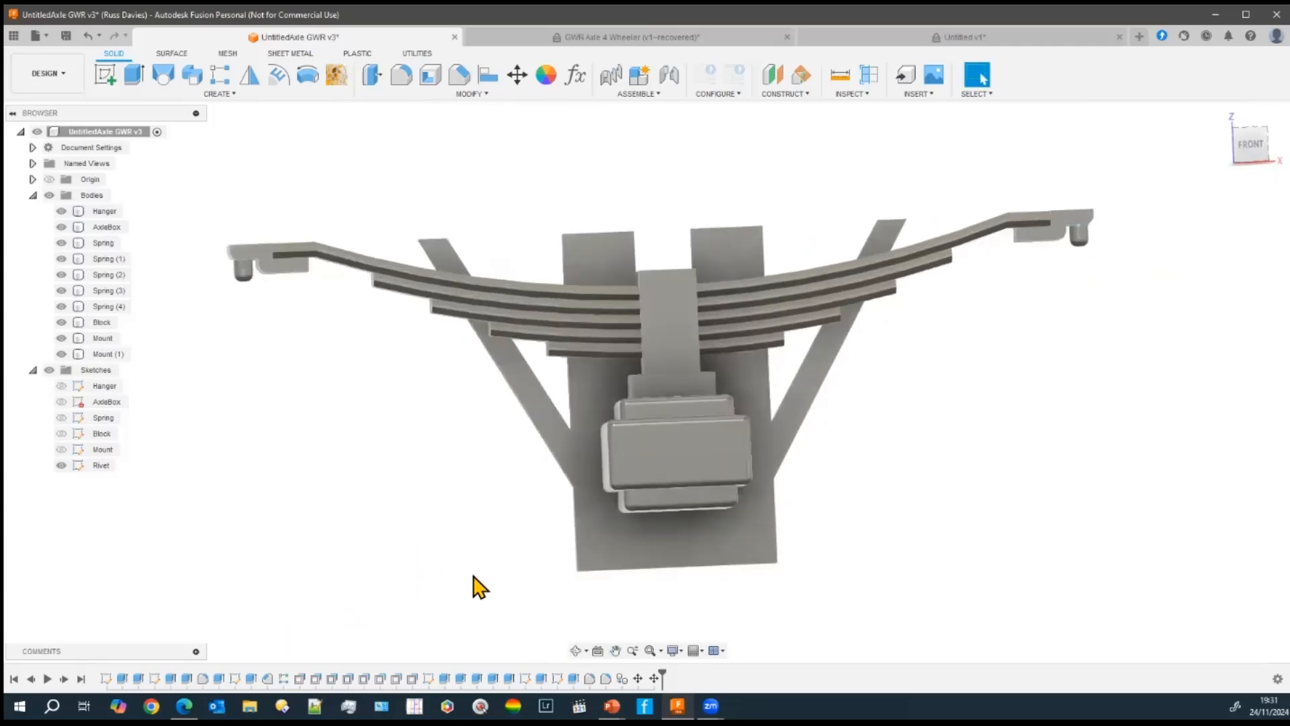